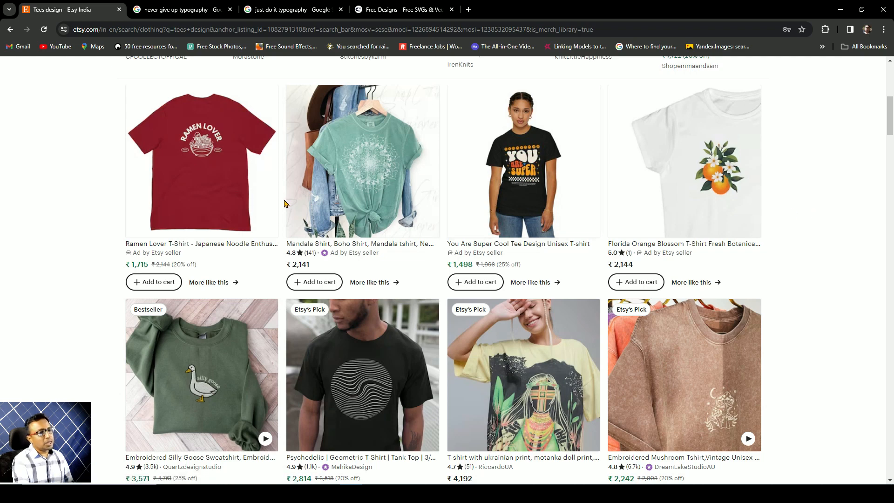
Open the "You Are Super Cool Tee Design" listing in a separate tab, view it, and return to the Etsy results.
scroll(362, 233, up, 6)
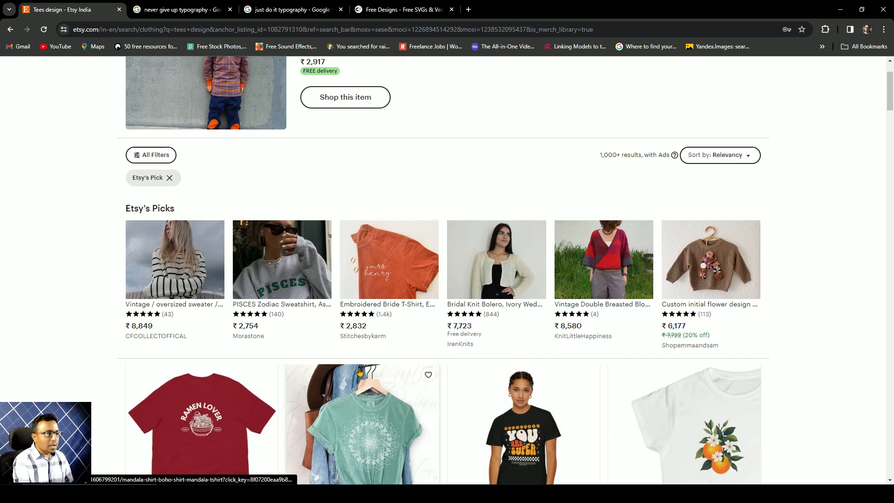
scroll(364, 373, down, 4)
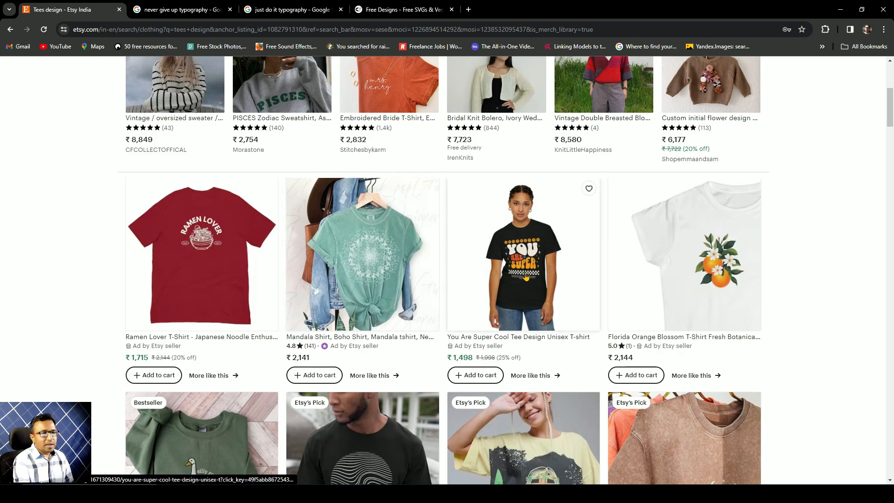
right_click(503, 240)
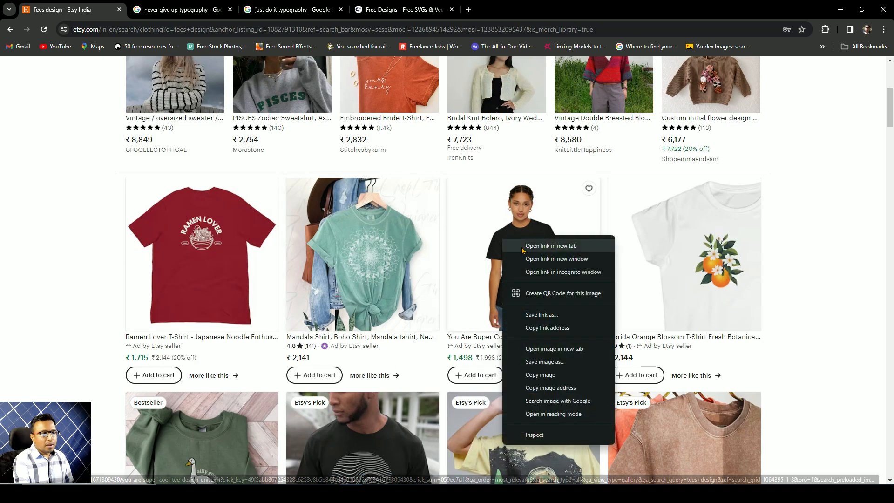
click(522, 243)
click(173, 9)
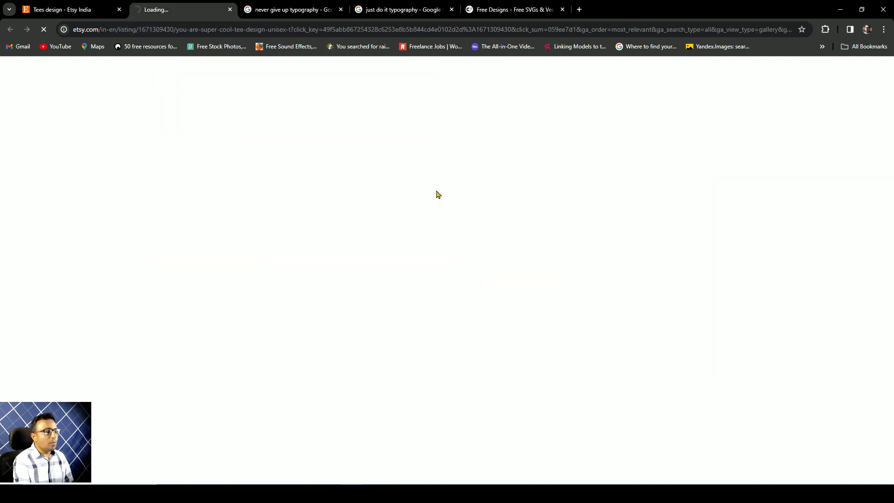
click(101, 10)
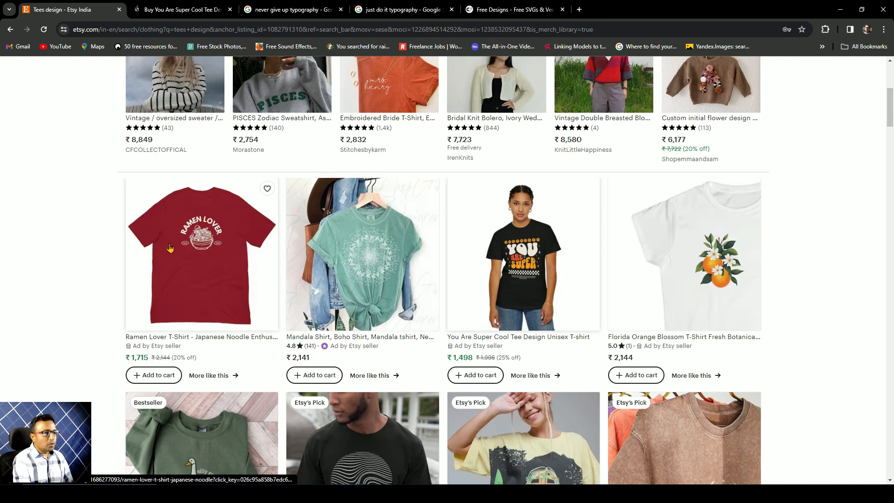
Examine the T-shirt designs in the Etsy "tees design" results for graphic and typography styles.
scroll(696, 149, down, 7)
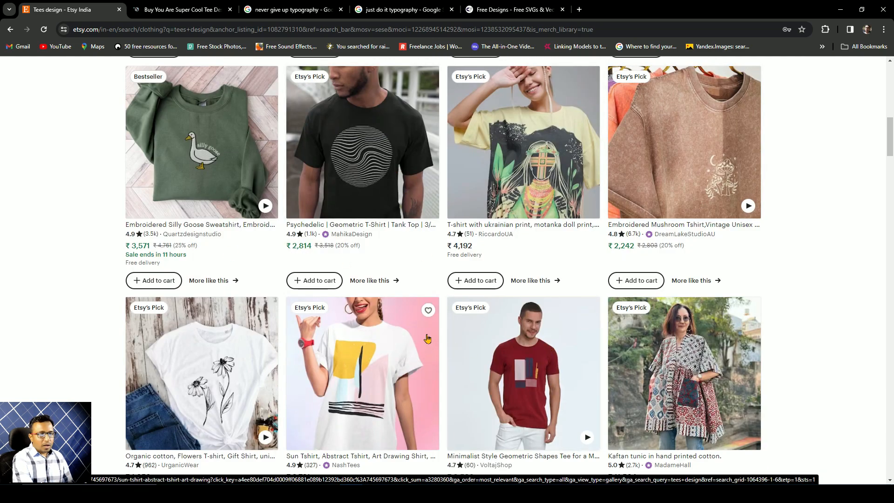
scroll(526, 354, down, 3)
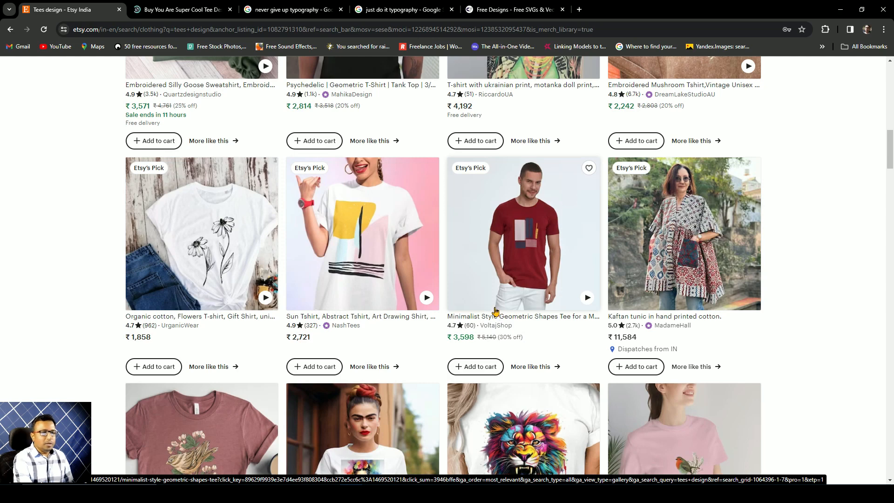
scroll(495, 311, down, 4)
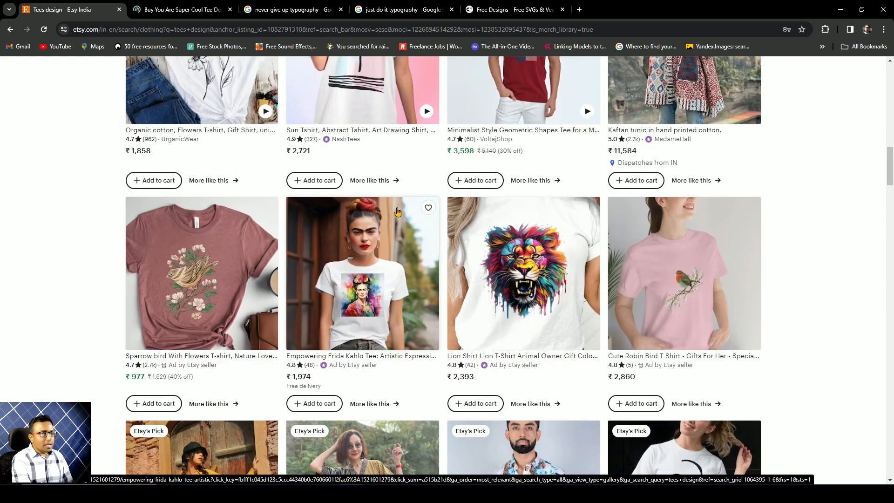
scroll(496, 262, down, 4)
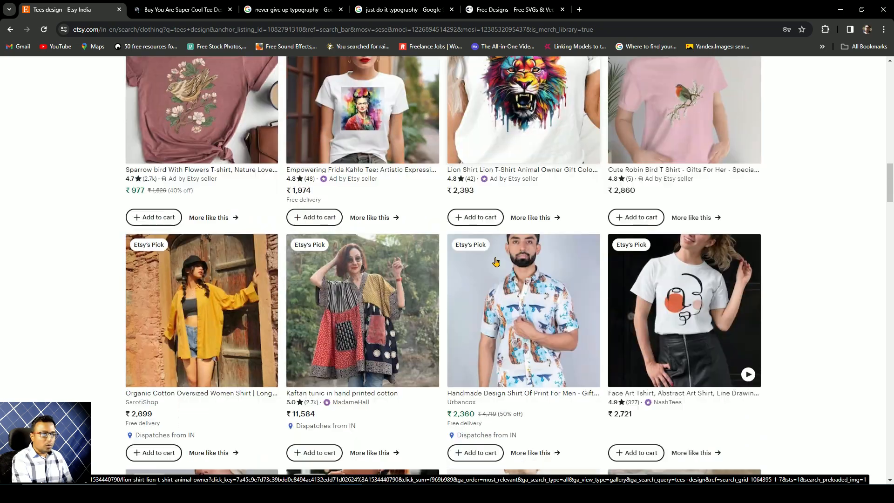
scroll(496, 262, down, 4)
scroll(354, 209, up, 10)
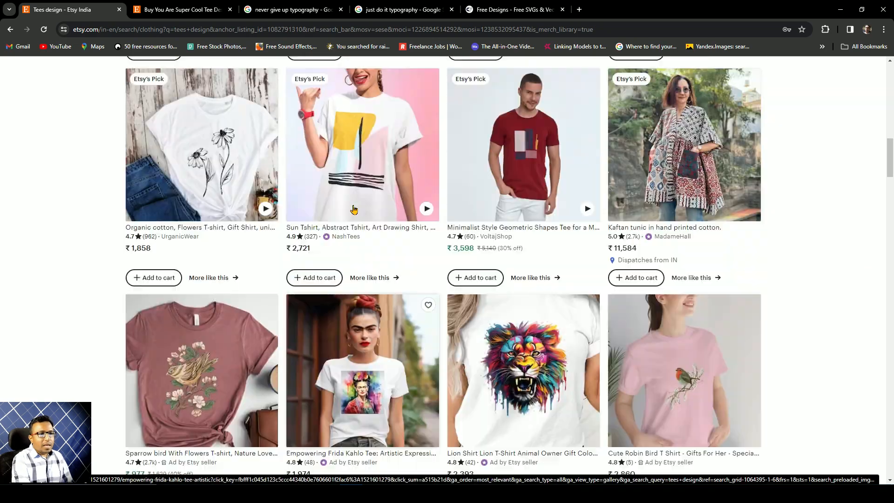
scroll(354, 209, up, 15)
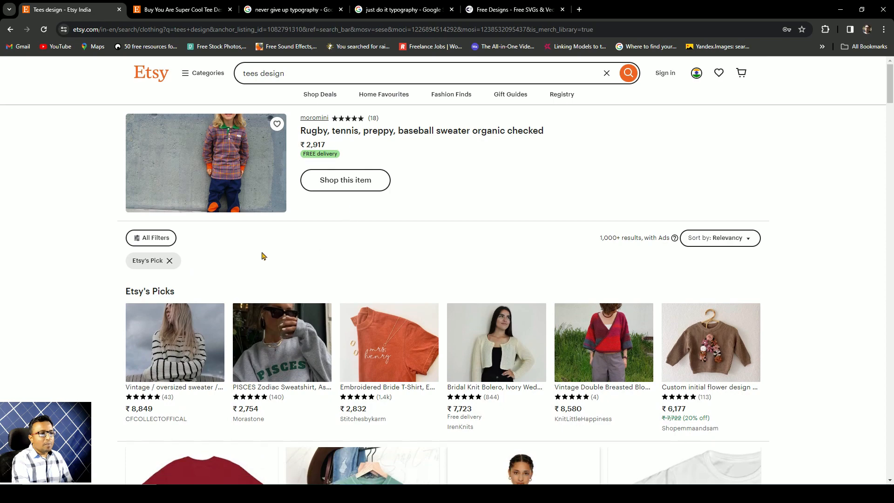
scroll(288, 252, down, 3)
scroll(287, 251, up, 3)
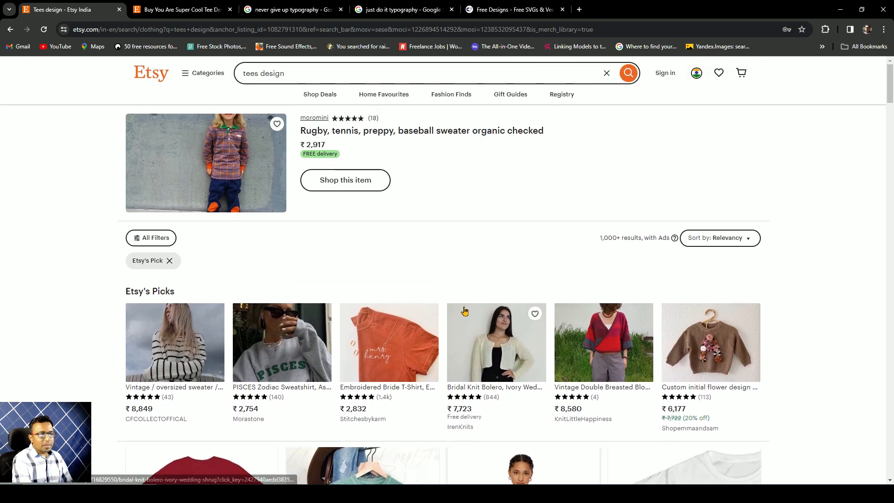
scroll(355, 296, down, 3)
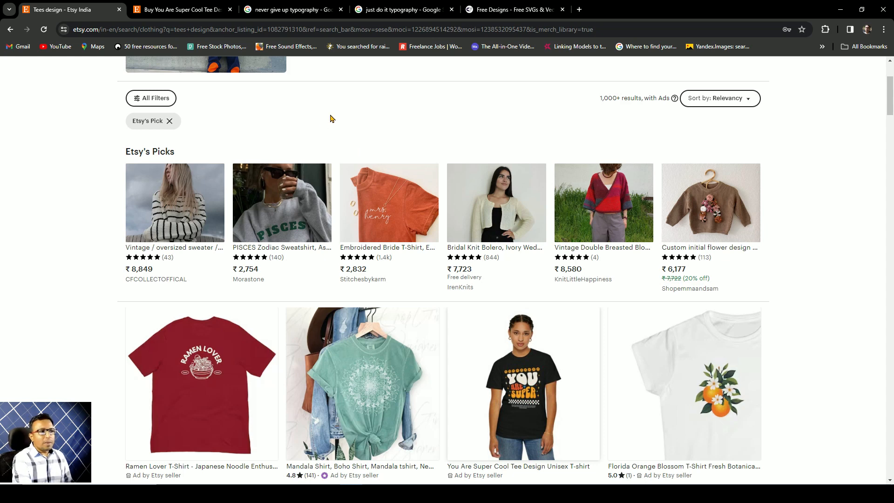
Examine the Google image results for "never give up typography" and "just do it typography" as T-shirt lettering references.
click(293, 9)
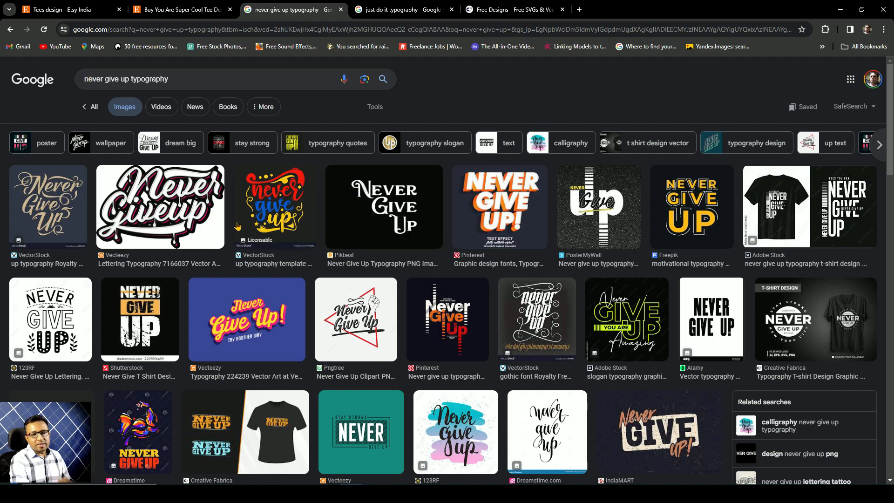
scroll(394, 282, down, 3)
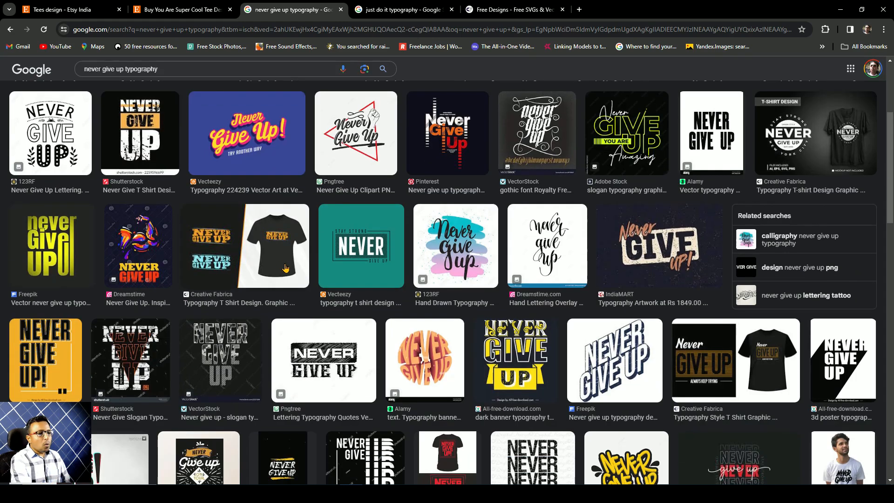
scroll(739, 286, down, 3)
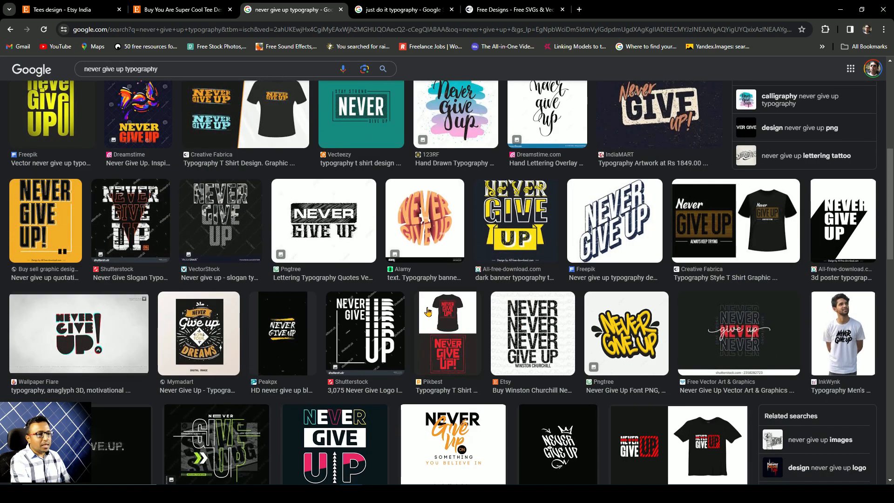
scroll(428, 311, down, 3)
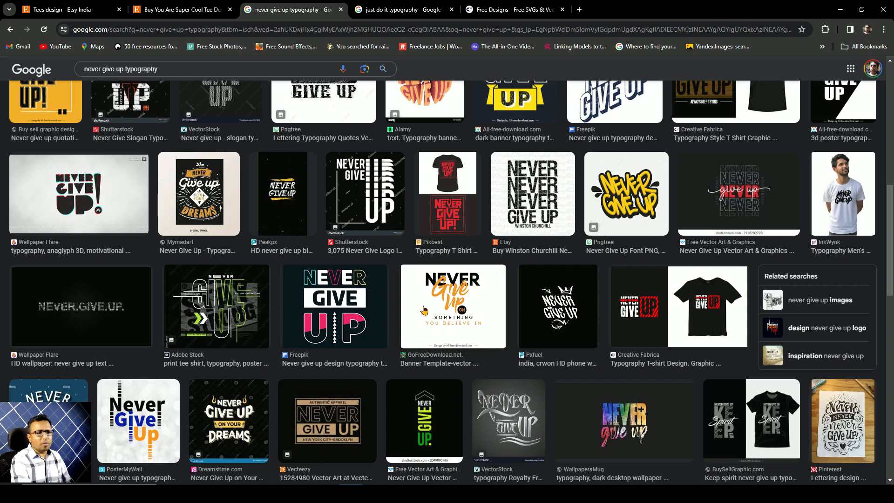
scroll(489, 320, down, 3)
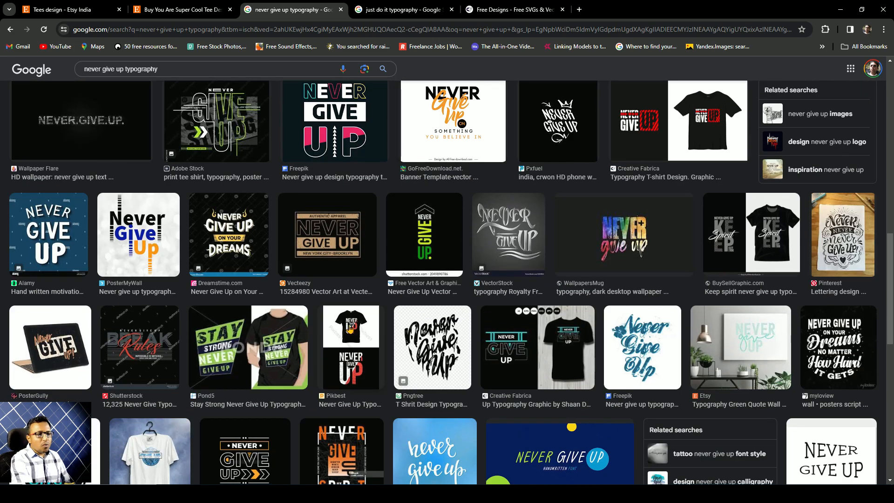
scroll(351, 330, down, 3)
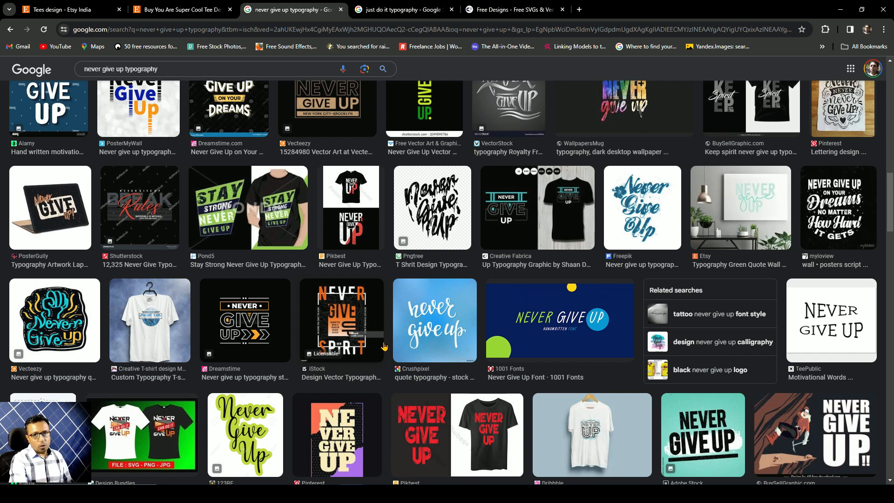
click(399, 9)
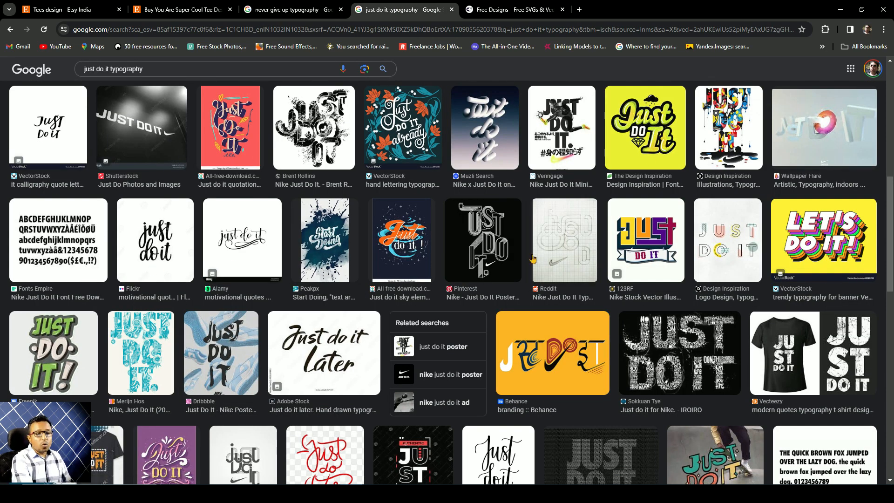
scroll(533, 259, down, 10)
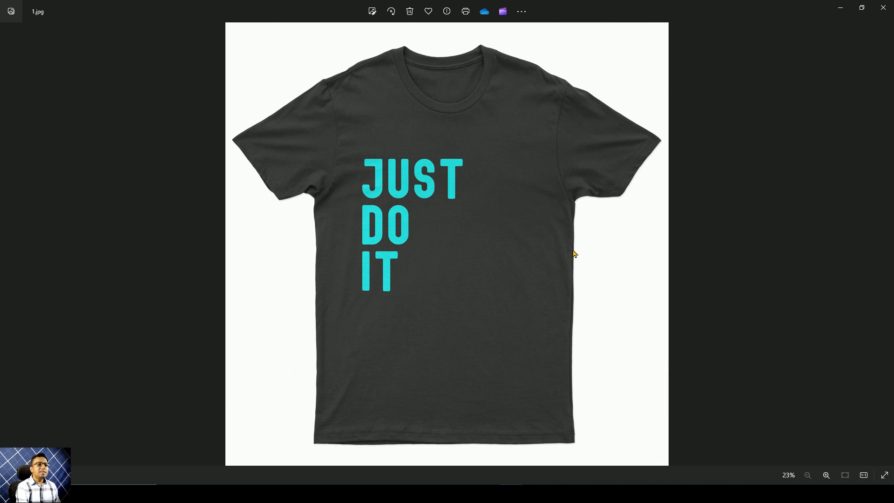
Compare the "JUST DO IT" T-shirt mockups in the image viewer, going forward from 1.jpg through the following images.
key(Right)
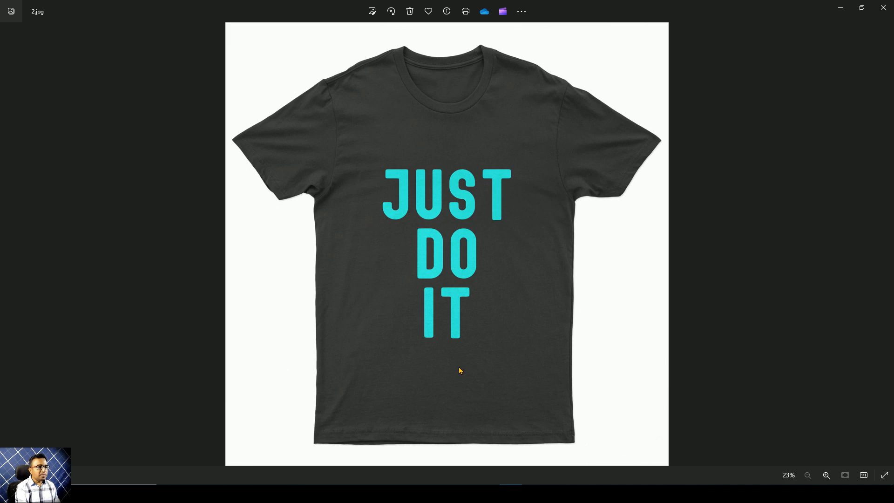
key(Right)
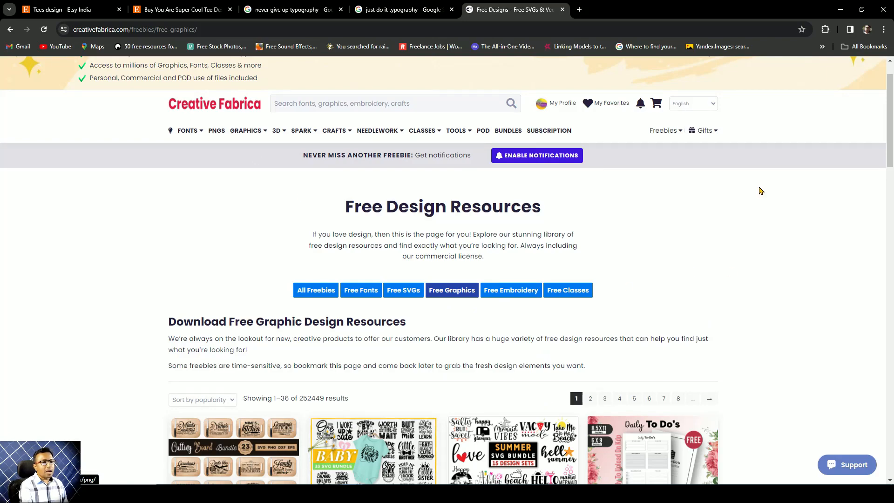
Look over the Free Graphics freebies page on Creative Fabrica and its site categories.
scroll(699, 229, down, 3)
scroll(699, 229, up, 5)
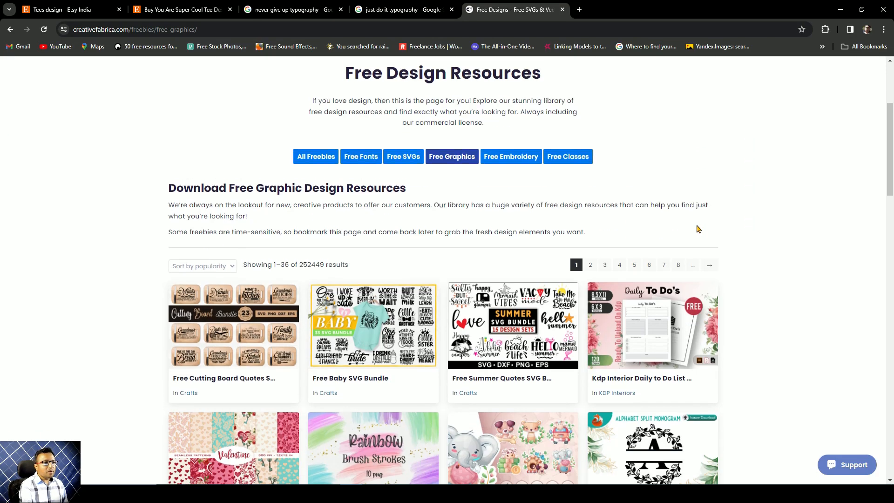
scroll(669, 230, down, 2)
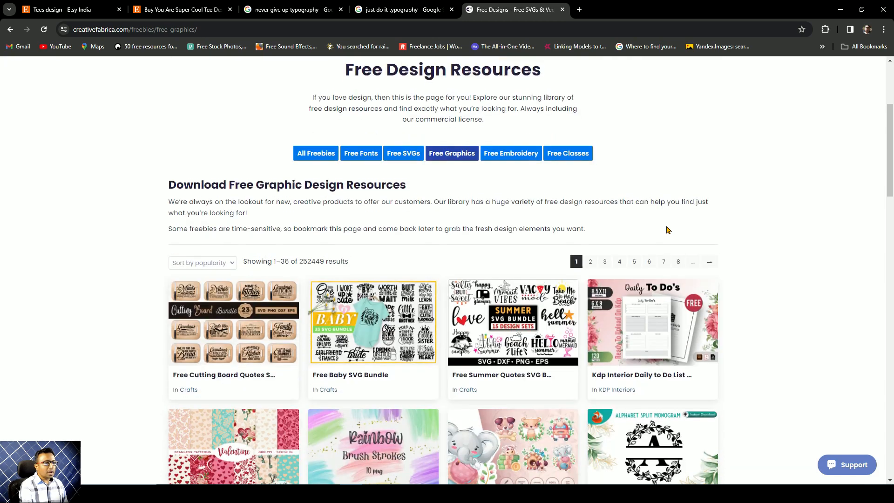
scroll(669, 230, up, 5)
scroll(670, 235, down, 5)
scroll(670, 238, down, 4)
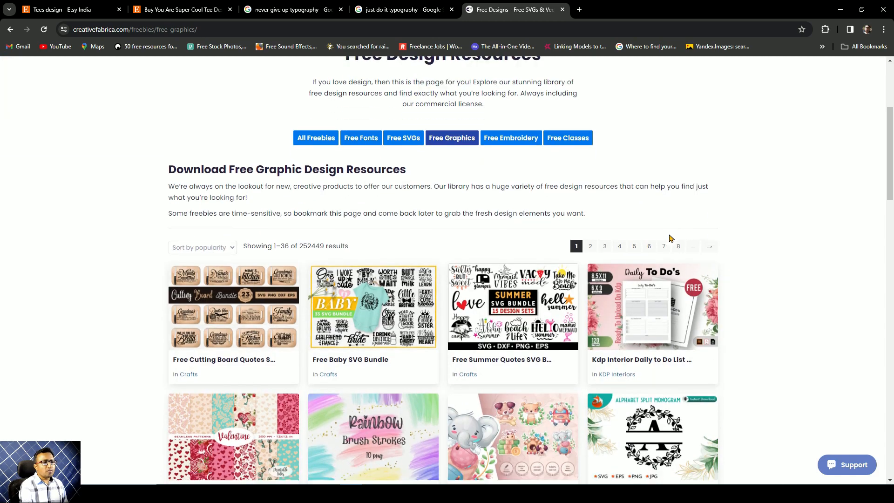
scroll(669, 236, up, 7)
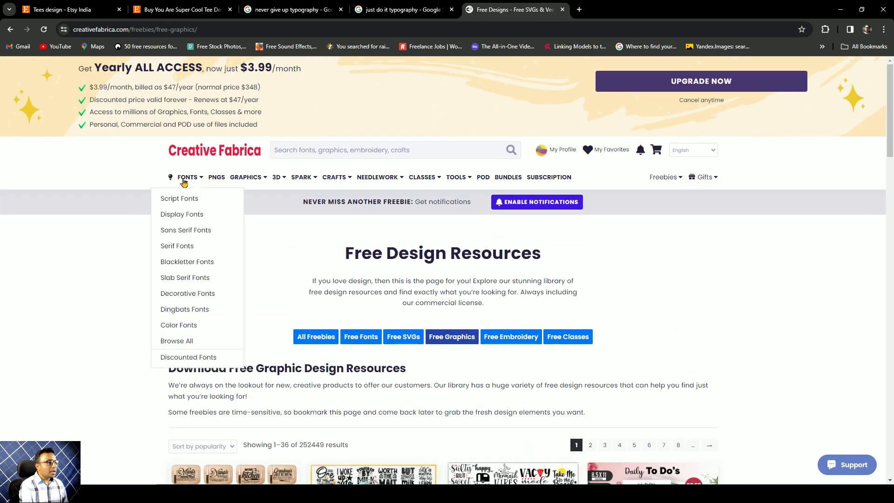
Open the Creative Fabrica home page and look through the recommended fonts, crafts and bundles.
click(423, 177)
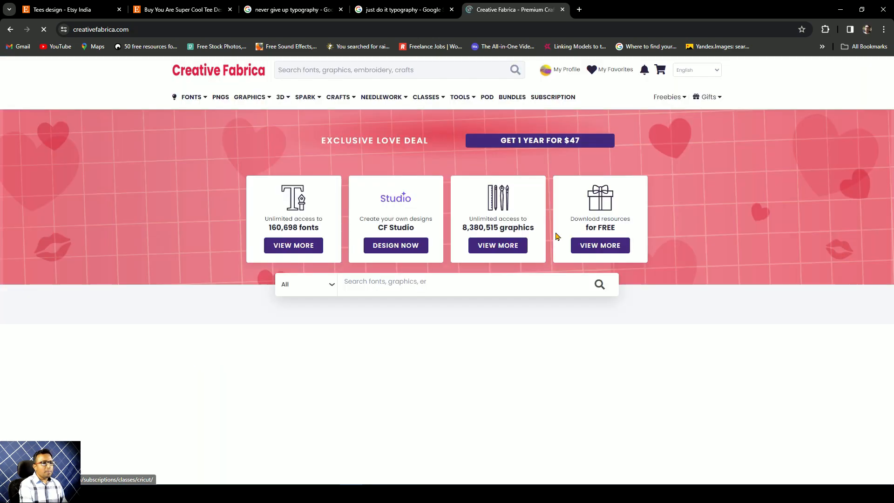
scroll(744, 266, down, 5)
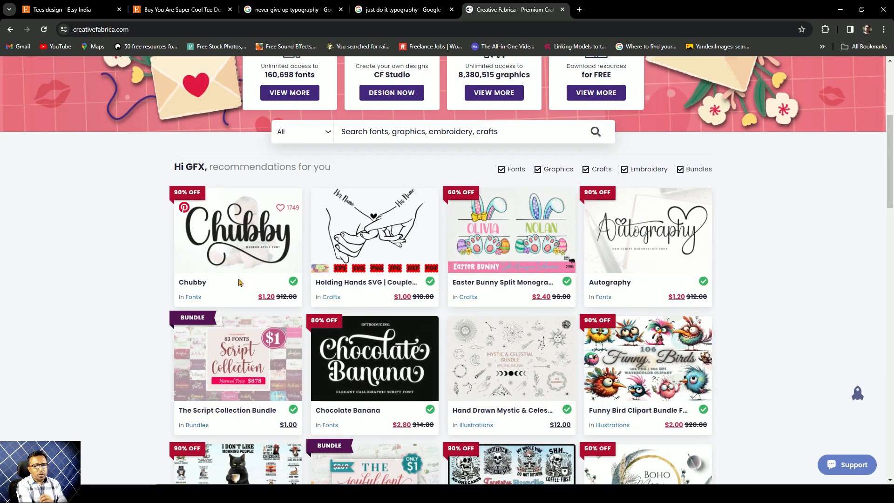
scroll(258, 285, down, 1)
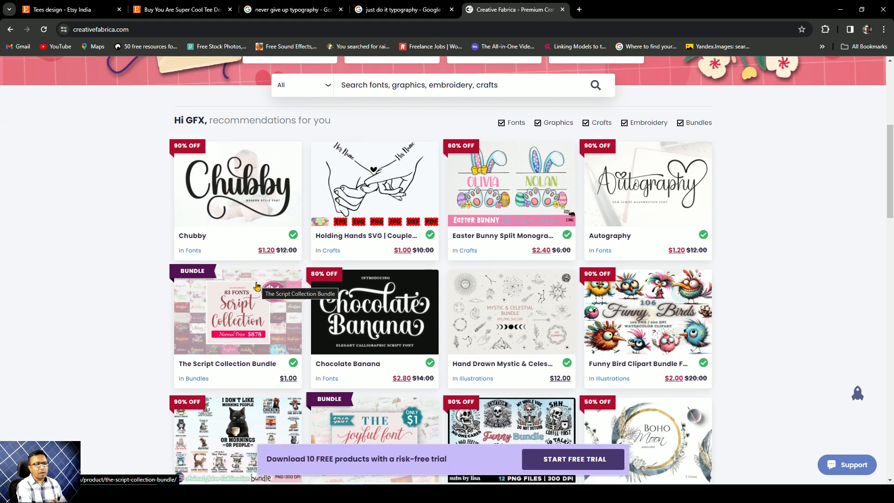
scroll(419, 298, down, 1)
scroll(578, 308, up, 3)
scroll(790, 304, up, 5)
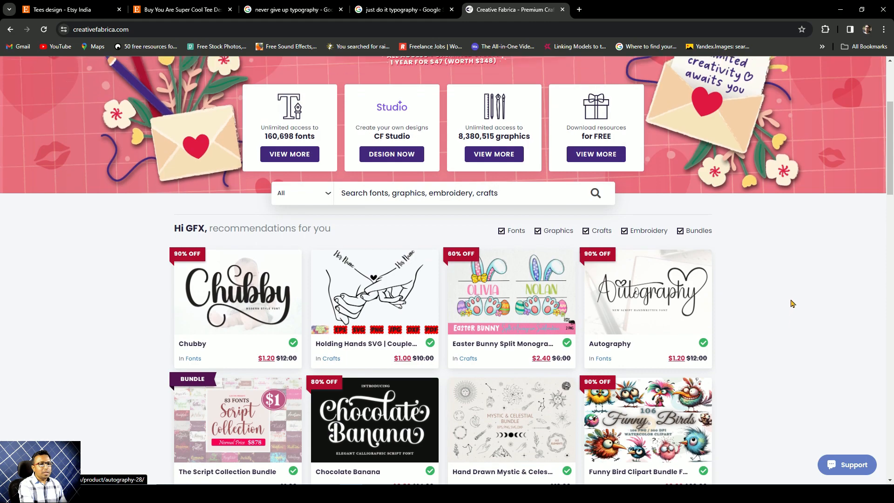
scroll(788, 302, down, 2)
scroll(788, 302, up, 1)
Open the Free Graphics freebies, look over the listed designs, and show the available freebie categories again.
mouse_move(678, 135)
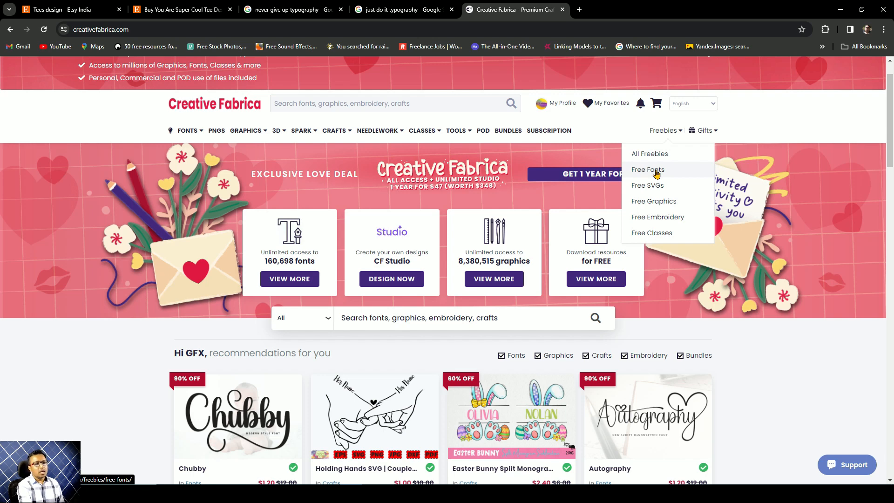
click(659, 205)
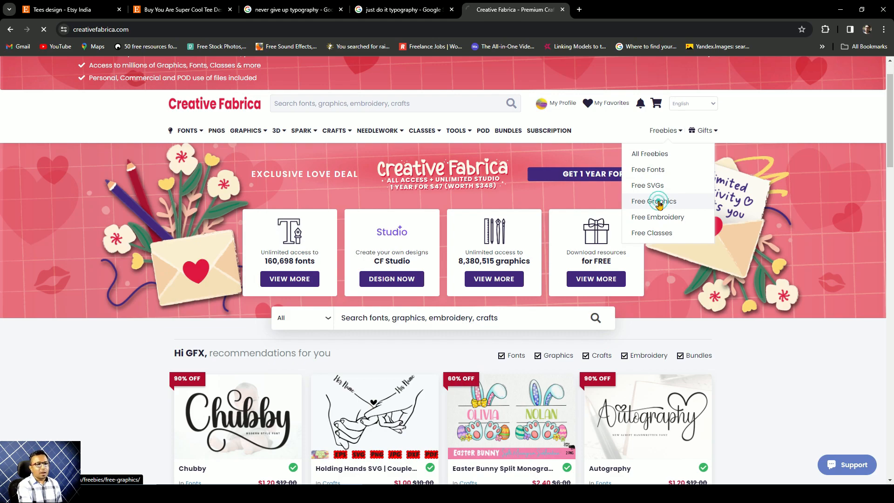
scroll(650, 270, down, 7)
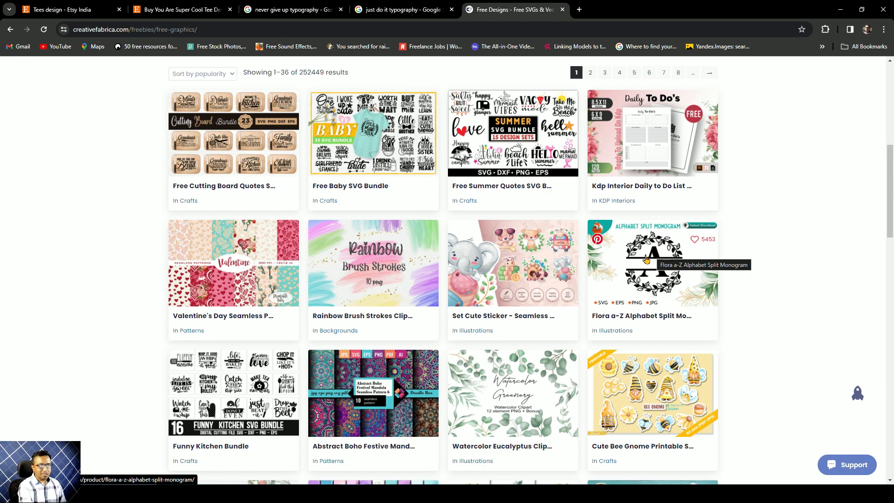
scroll(647, 263, up, 8)
mouse_move(667, 179)
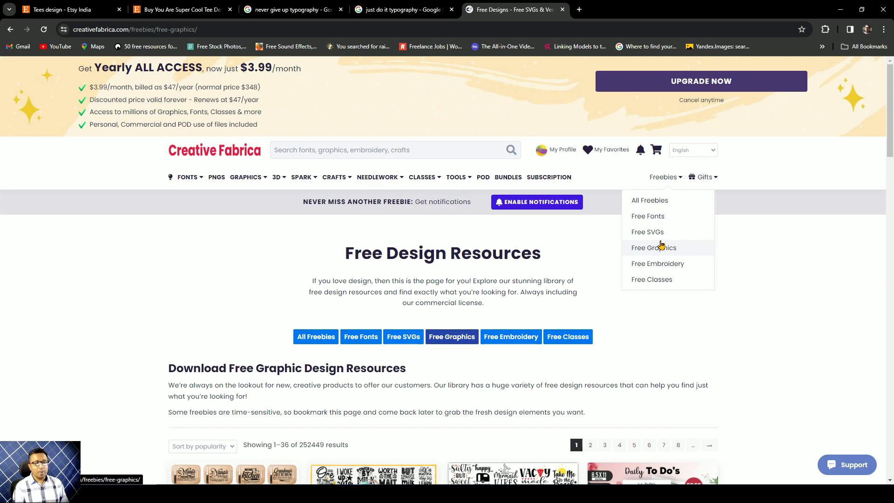
Look over the listed free graphics, and open and look through the Free Fonts freebies page.
scroll(606, 293, down, 10)
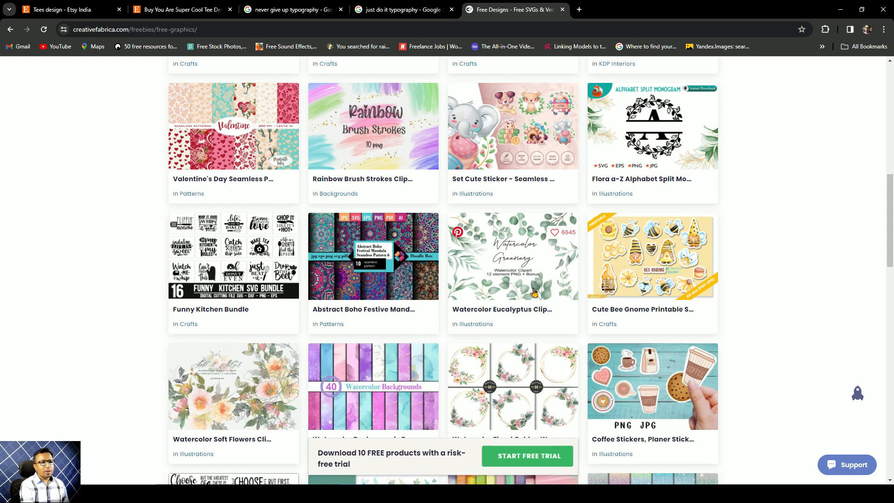
scroll(685, 189, up, 5)
scroll(685, 189, up, 4)
mouse_move(672, 84)
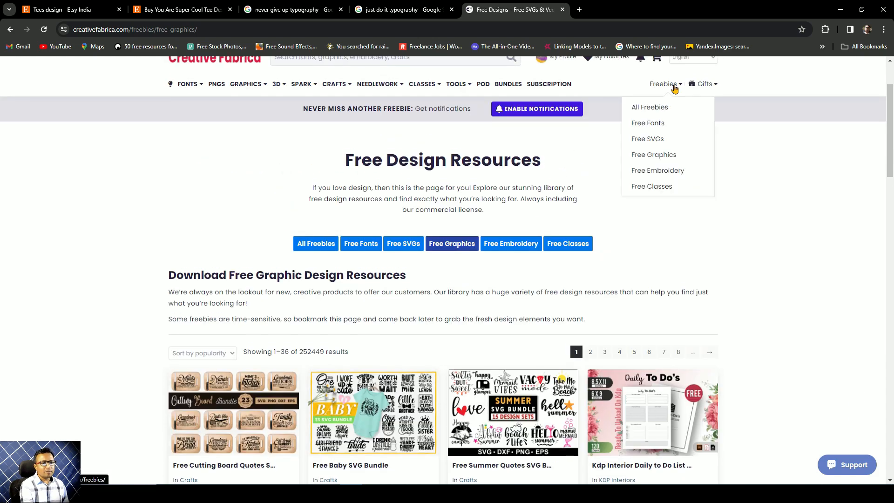
click(661, 123)
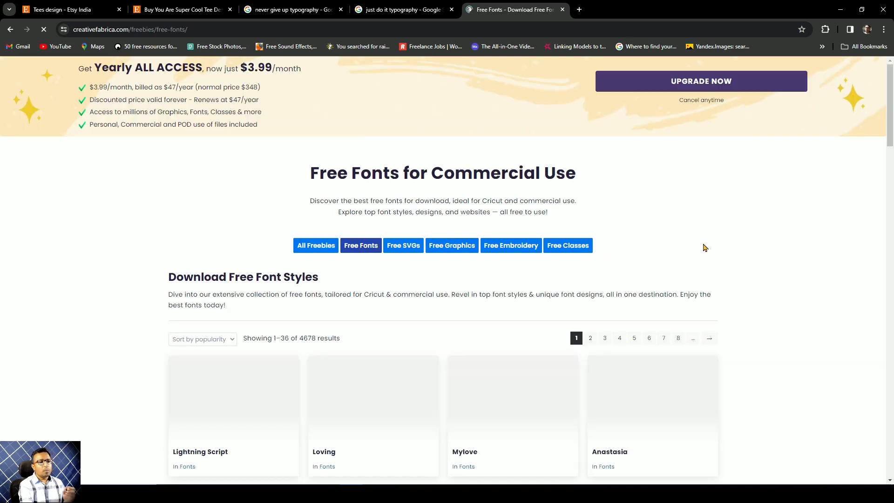
scroll(691, 268, down, 4)
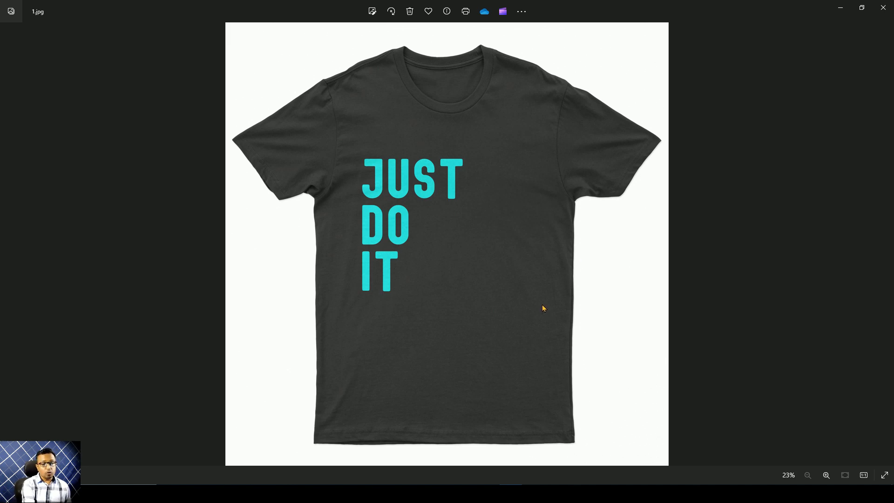
Switch to the image viewer and compare the T-shirt mockups from 1.jpg to 7.jpg, looking back at 6.jpg once.
key(Right)
key(Right)
key(Right)
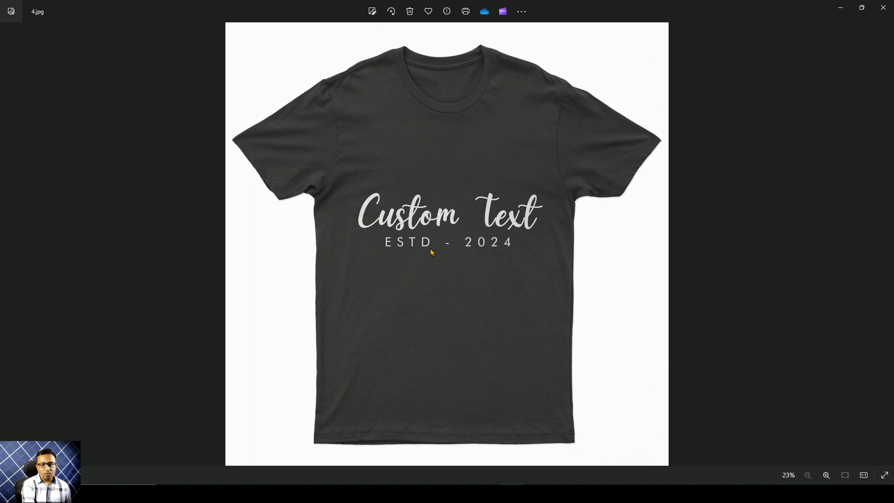
key(Right)
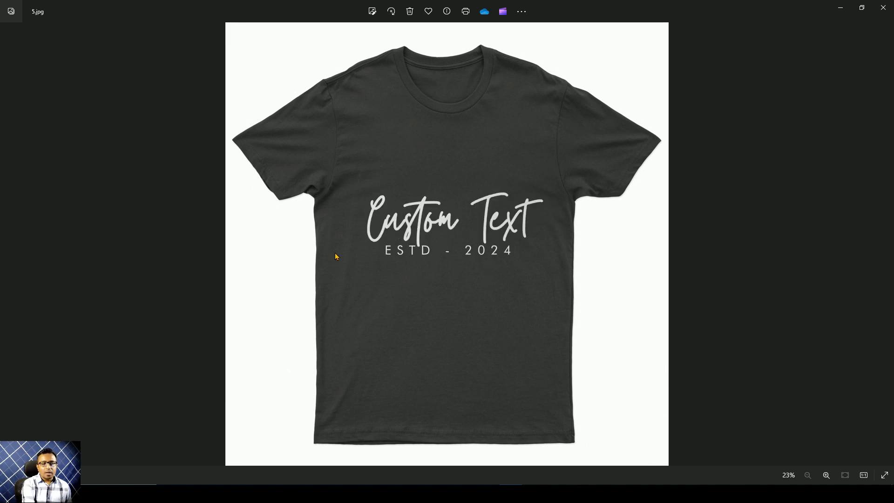
key(Right)
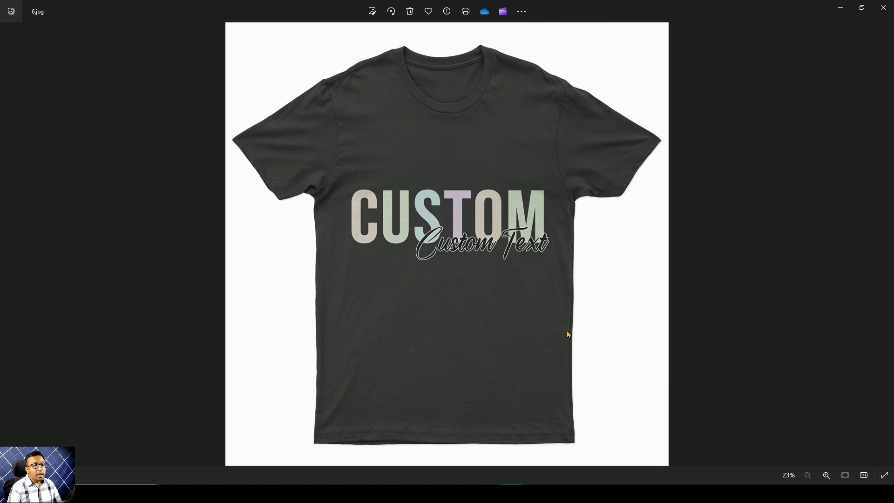
key(Right)
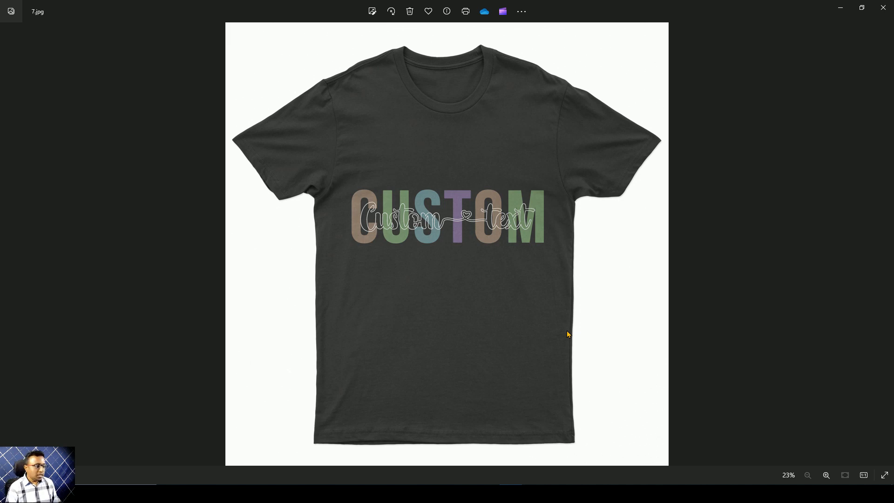
key(Left)
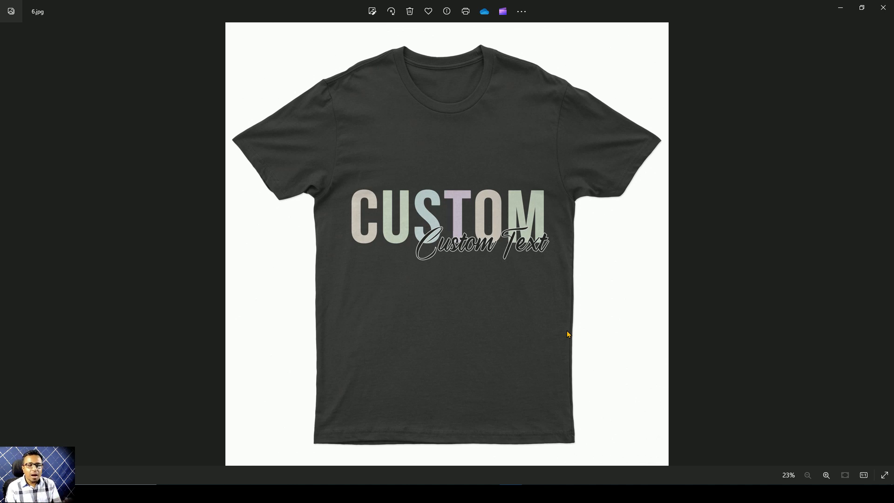
key(Right)
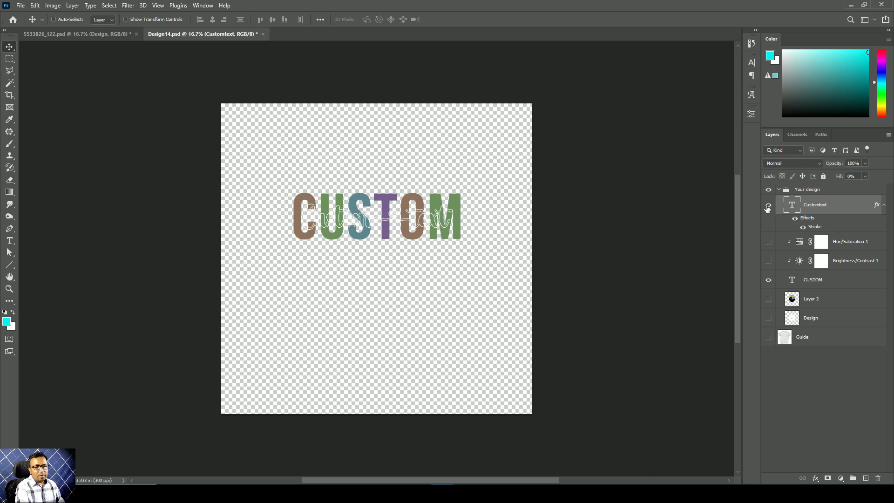
Switch to Photoshop and hide the Customtext layer in Design14.psd, leaving only the CUSTOM lettering shown.
click(768, 205)
click(769, 205)
click(769, 206)
key(ctrl+0)
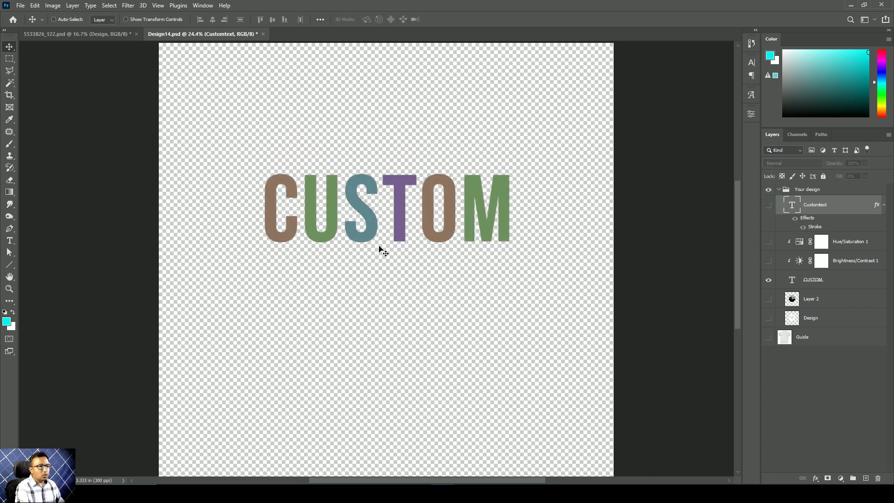
Select the CUSTOM text layer and set its fill opacity to 0% in the blending options.
right_click(362, 209)
click(375, 216)
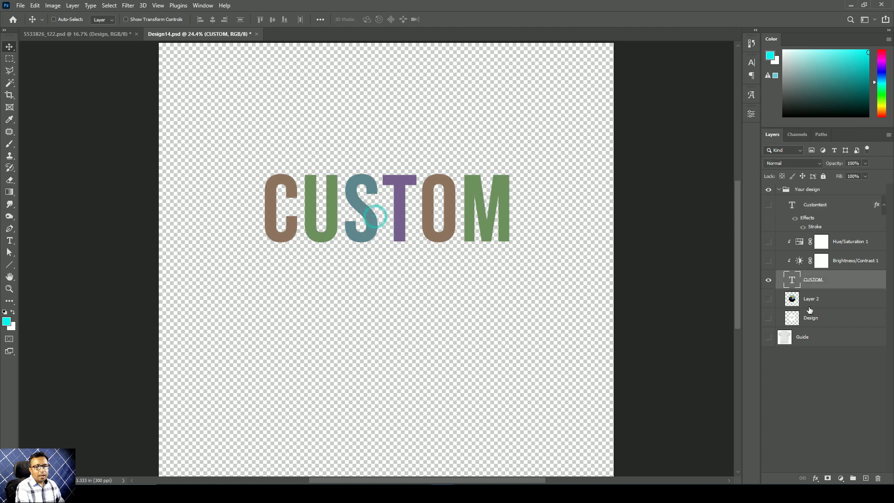
click(815, 478)
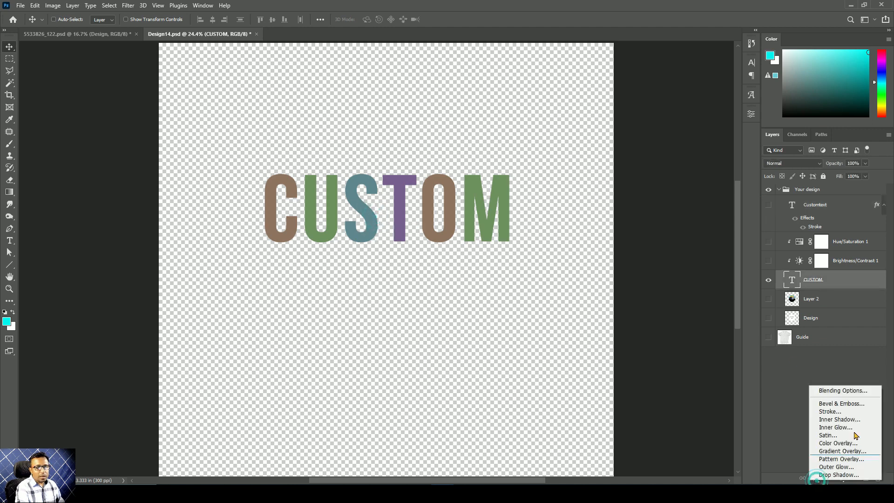
click(835, 389)
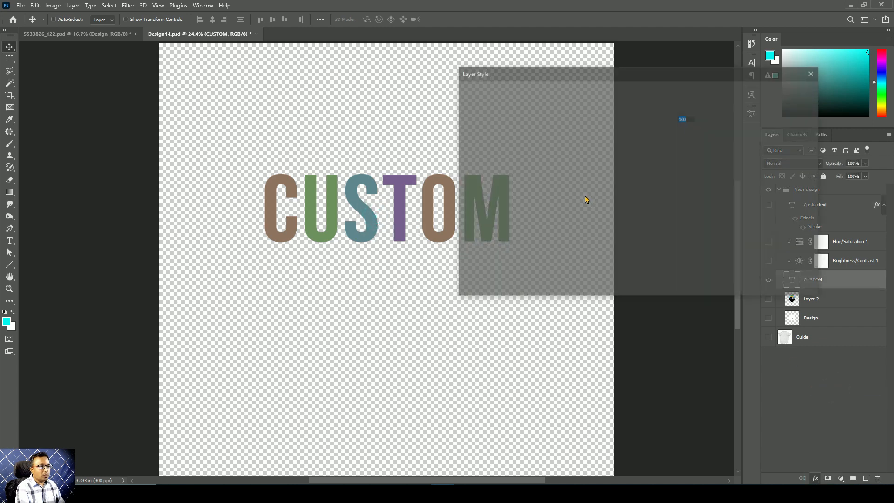
drag(640, 70, 637, 69)
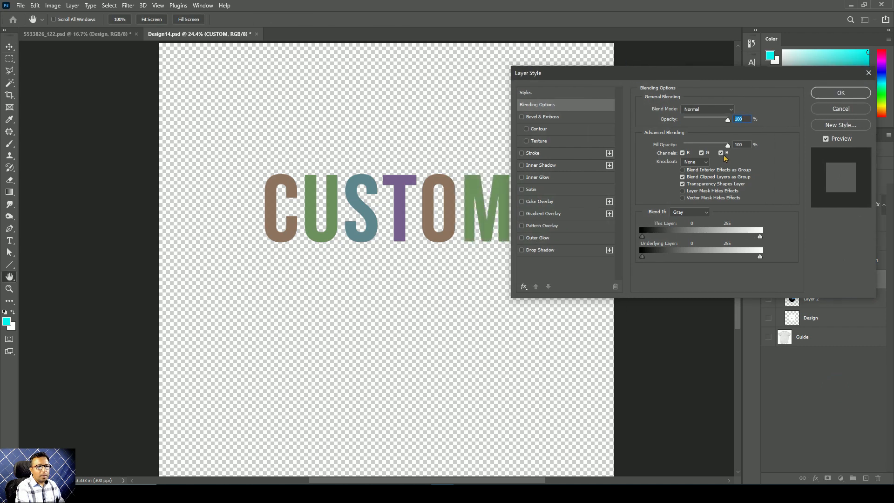
drag(728, 146, 683, 146)
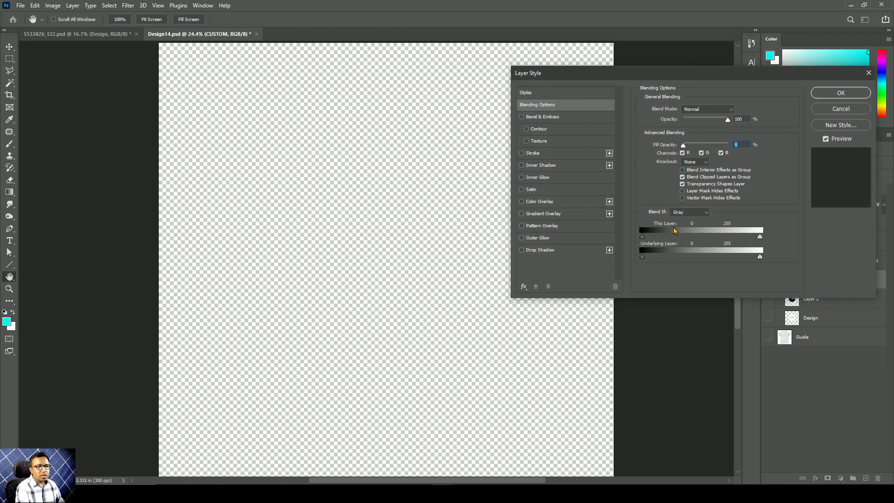
click(838, 94)
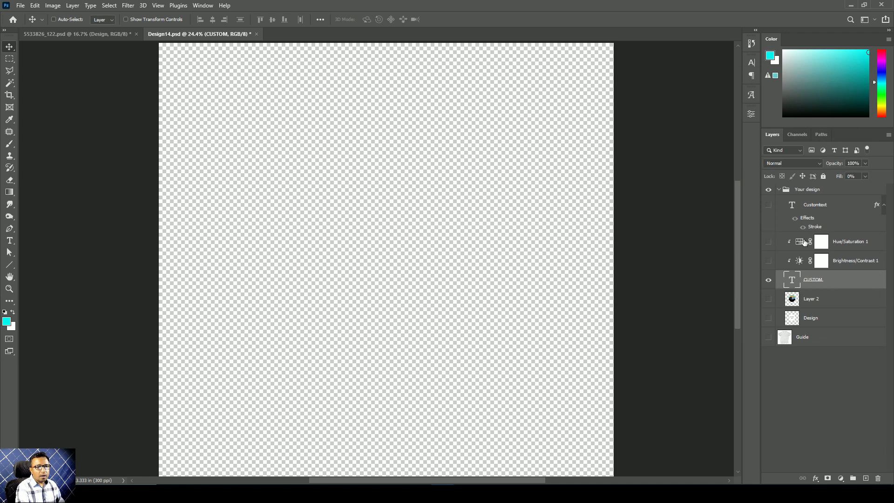
Add an outside Stroke effect in red (ff0000) to the CUSTOM text layer.
click(816, 479)
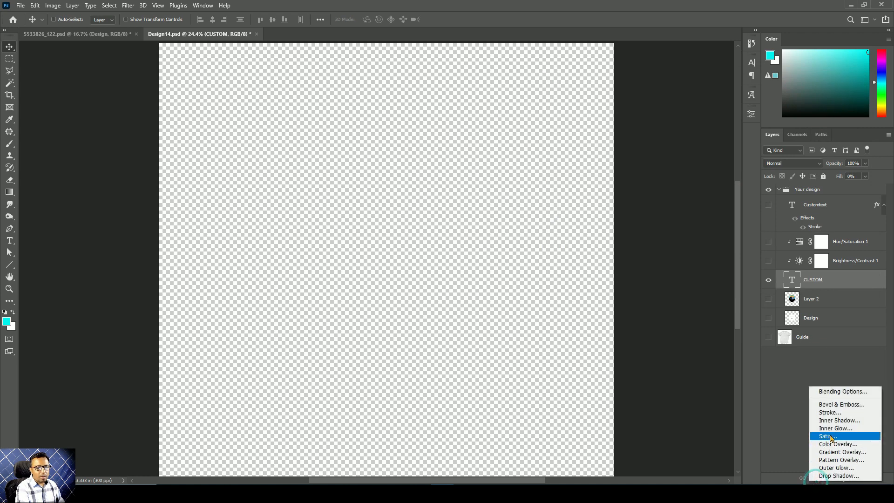
click(831, 413)
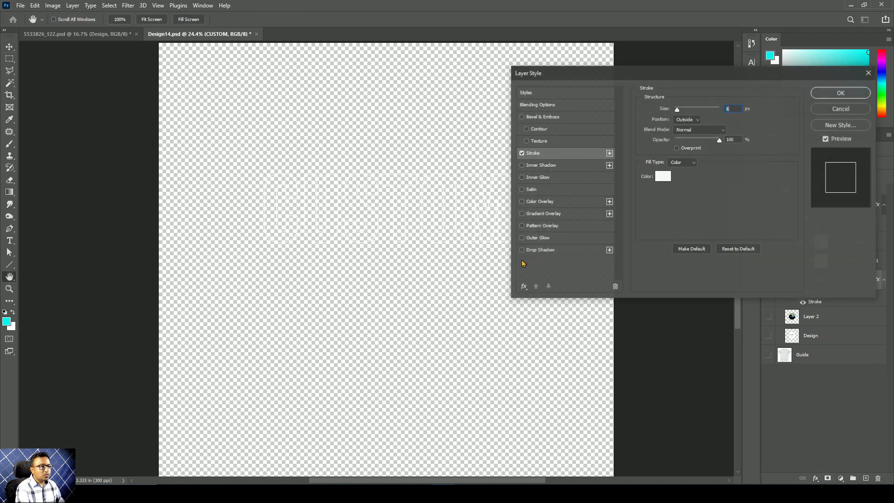
click(664, 176)
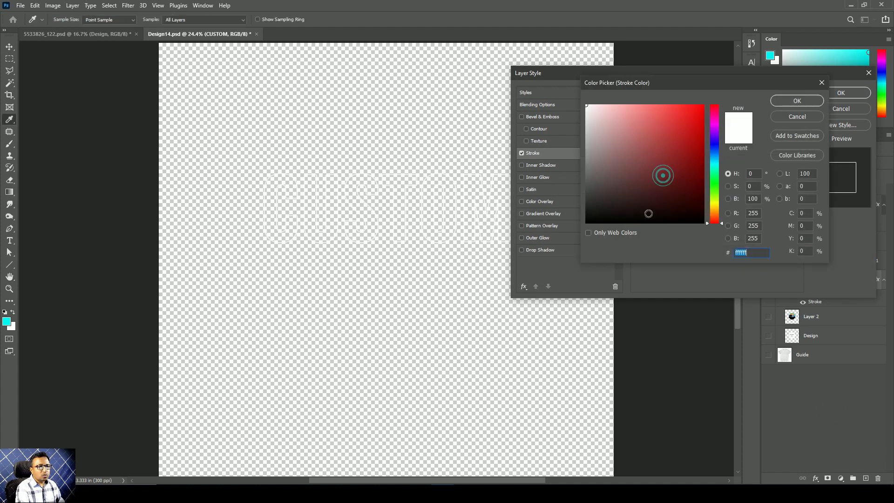
drag(620, 169, 539, 171)
text(ff0000)
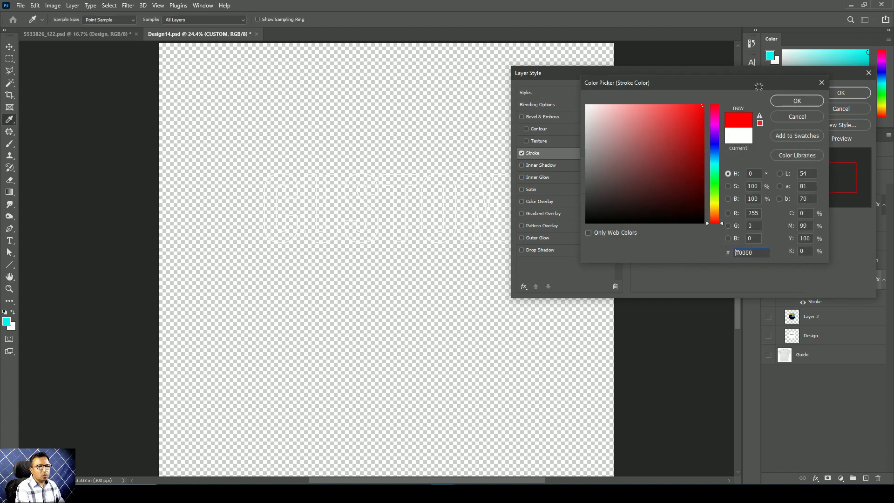
click(810, 100)
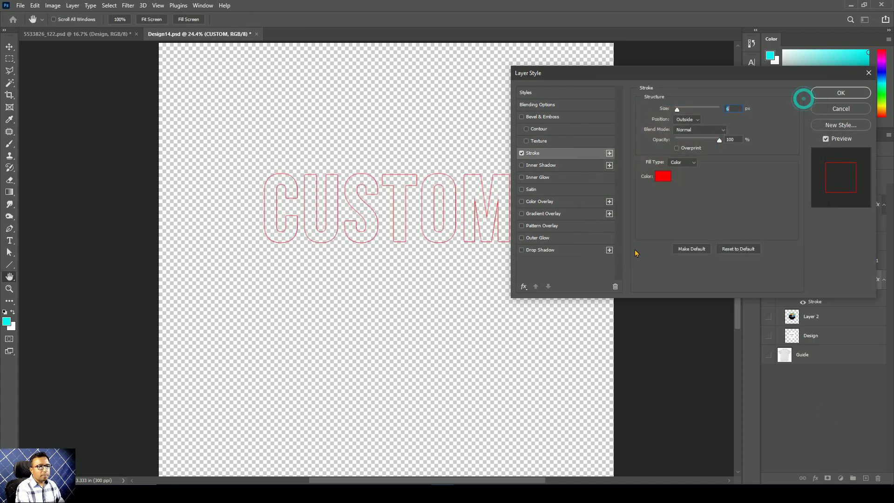
key(Return)
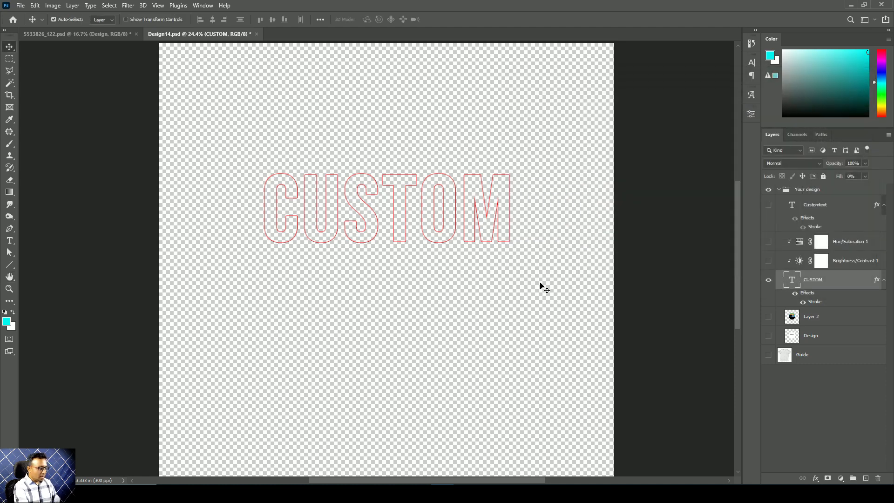
Save the design and examine the outlined CUSTOM text close up on the 5533826_122.psd T-shirt mockup.
key(ctrl+s)
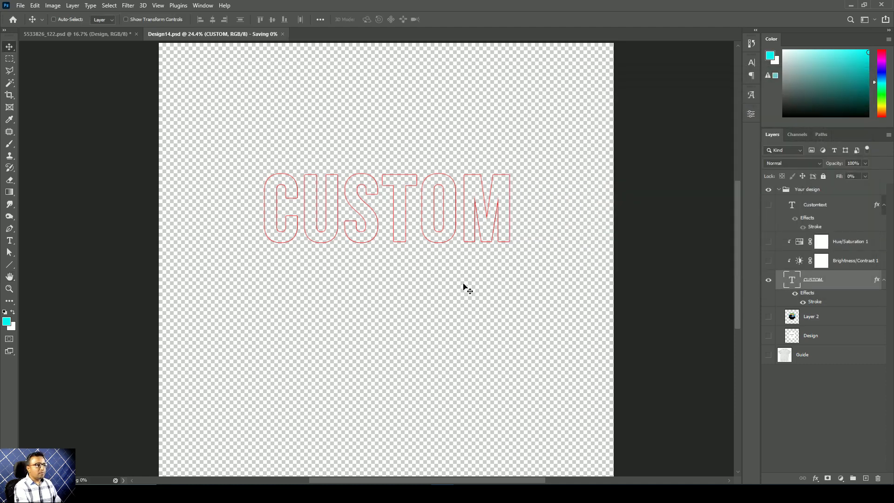
click(70, 34)
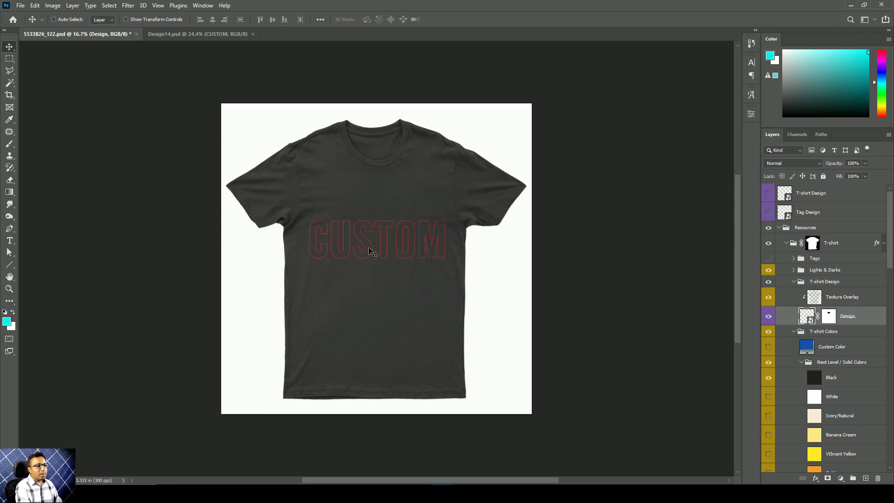
scroll(372, 249, up, 2)
scroll(372, 250, up, 2)
scroll(371, 252, down, 2)
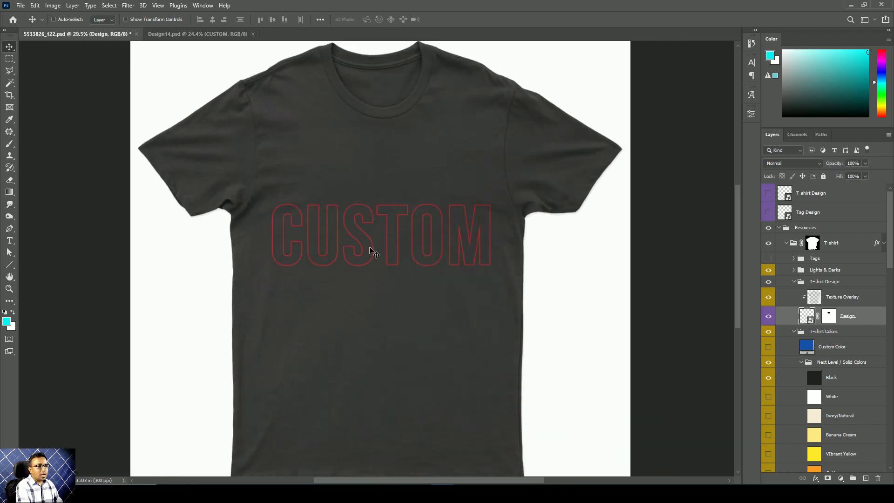
scroll(372, 253, up, 1)
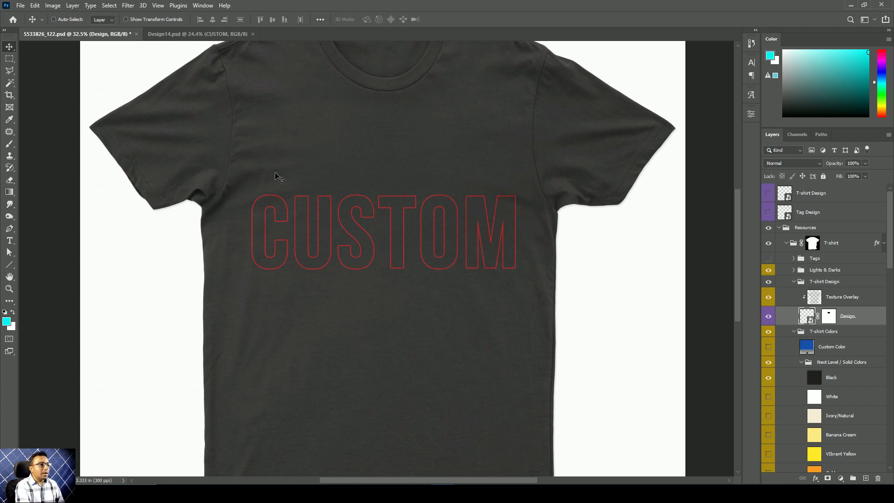
Return to Design14.psd and open Warp Text for the CUSTOM text layer, removing its faux bold style.
key(ctrl+Tab)
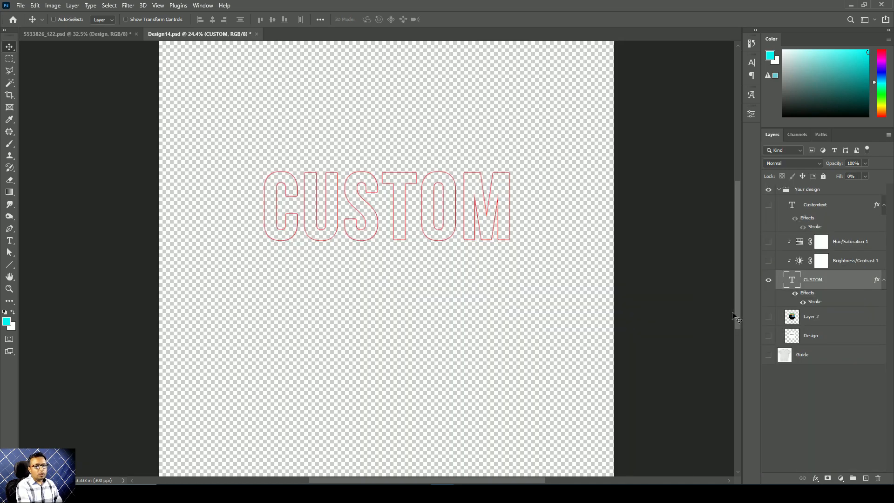
double_click(790, 282)
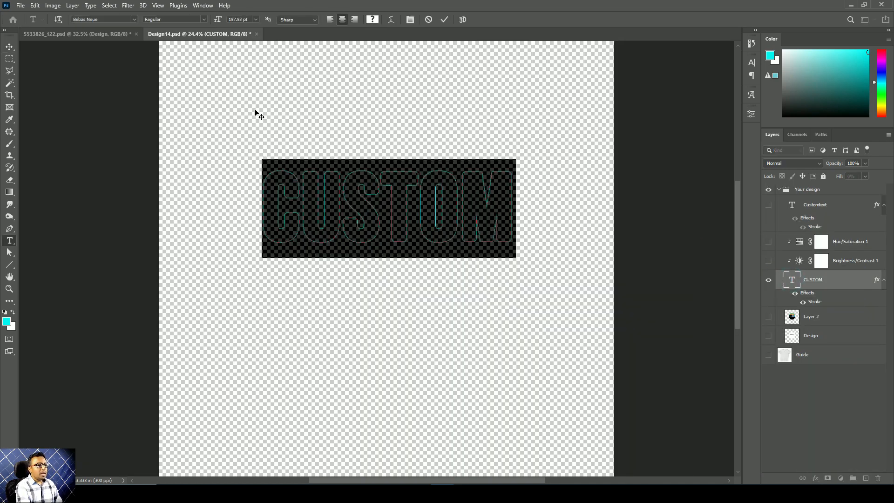
click(392, 19)
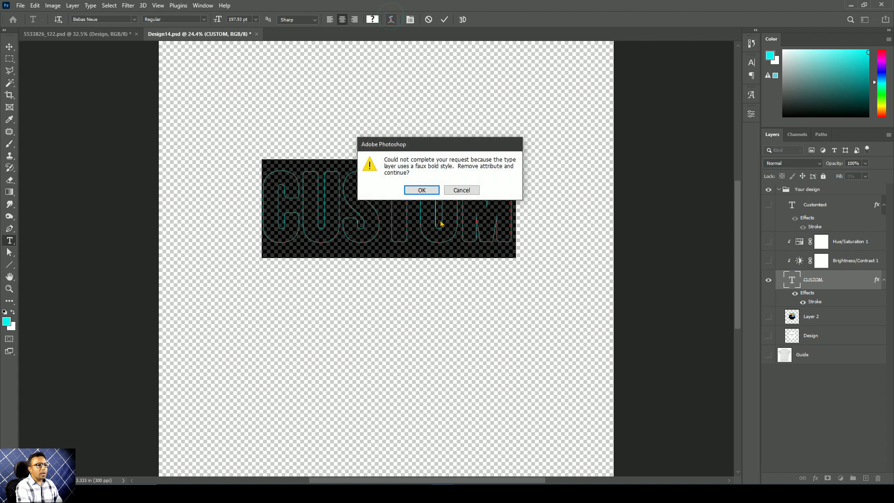
click(422, 190)
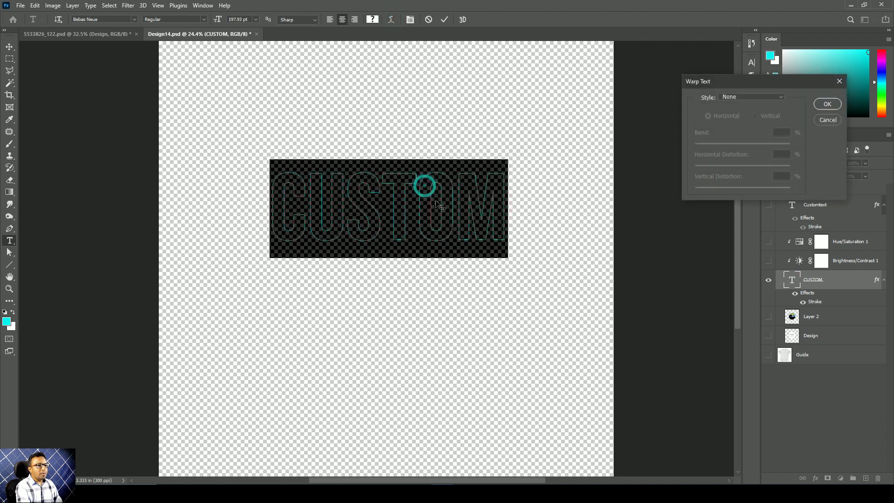
Preview the Flag warp style on the CUSTOM text and switch it to the Arch style.
click(745, 98)
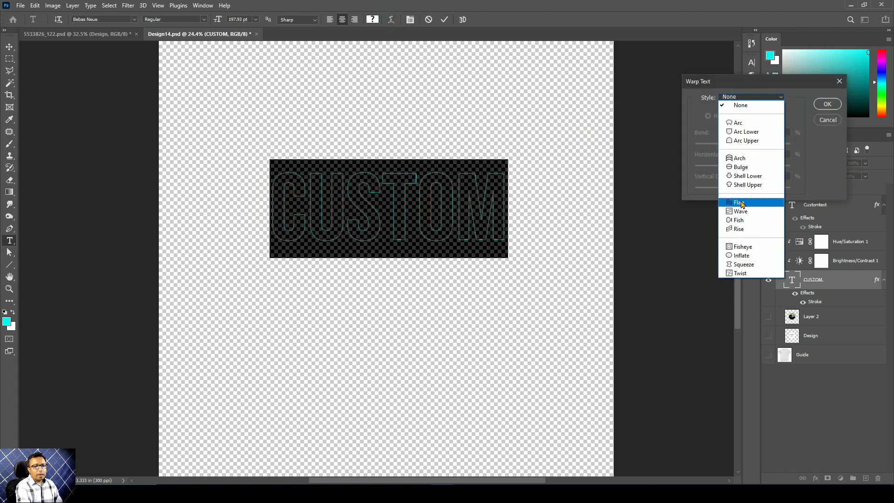
click(742, 204)
click(744, 97)
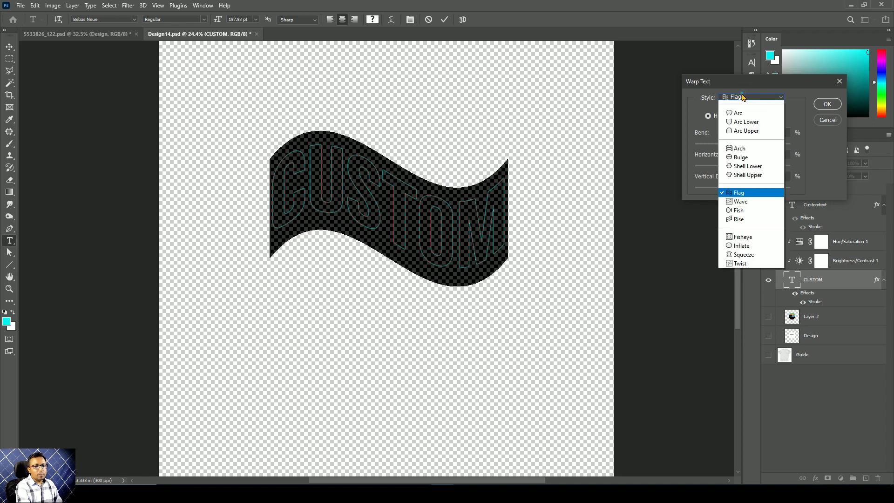
click(740, 149)
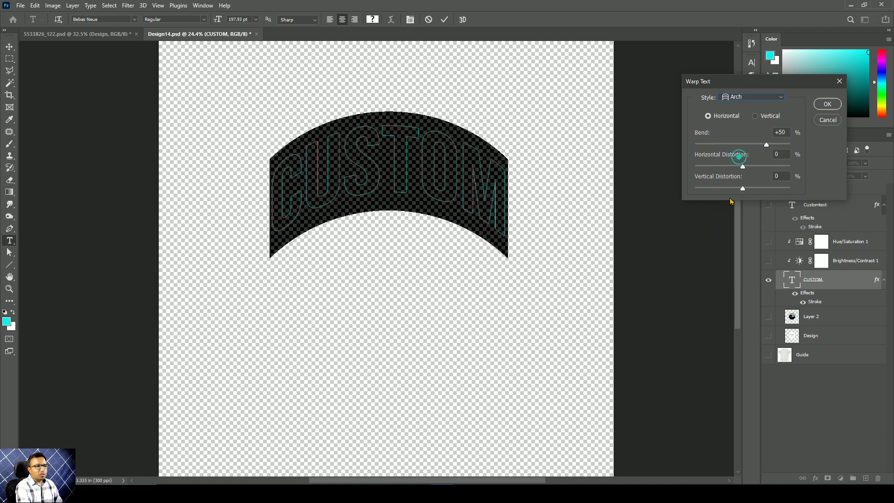
click(405, 157)
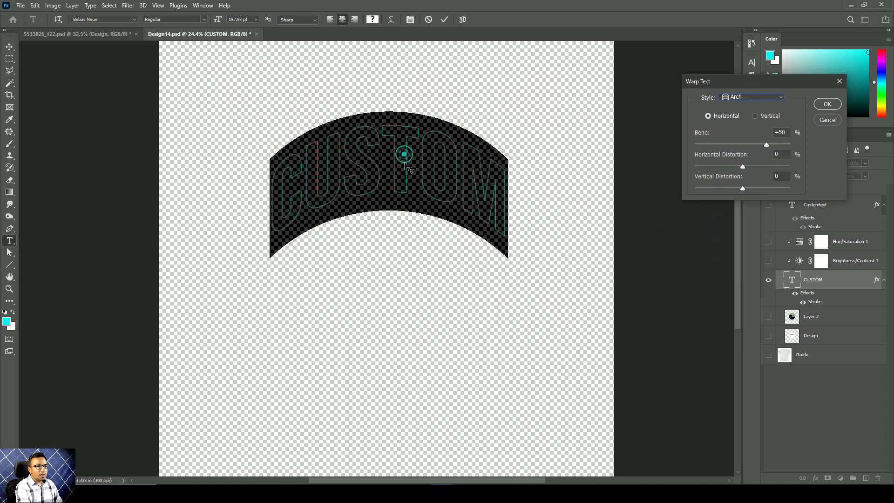
Set the horizontal Arch warp's bend to +30% and apply it to the CUSTOM text.
click(764, 147)
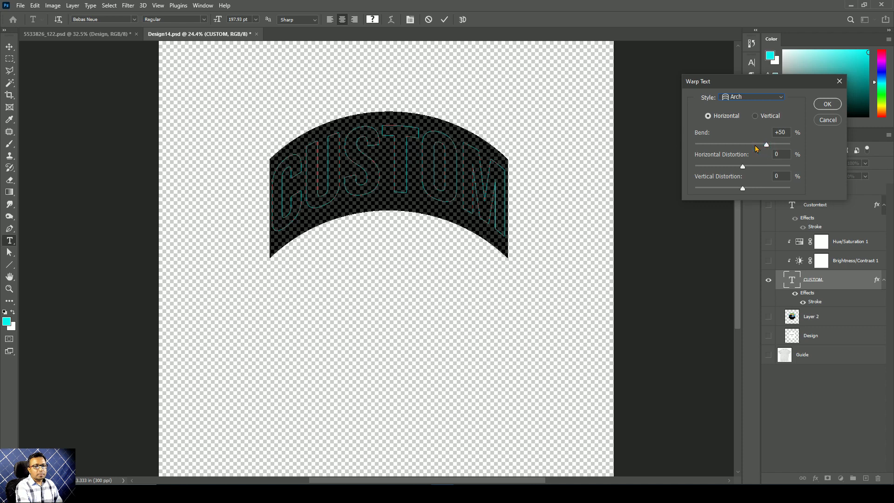
click(764, 146)
click(789, 133)
key(Down)
key(Down)
key(Down)
key(Down)
key(Down)
key(Down)
key(Down)
key(Down)
key(Down)
key(Down)
key(Down)
key(Down)
key(Down)
key(Down)
key(Down)
key(Down)
key(Down)
key(Down)
key(Down)
key(Down)
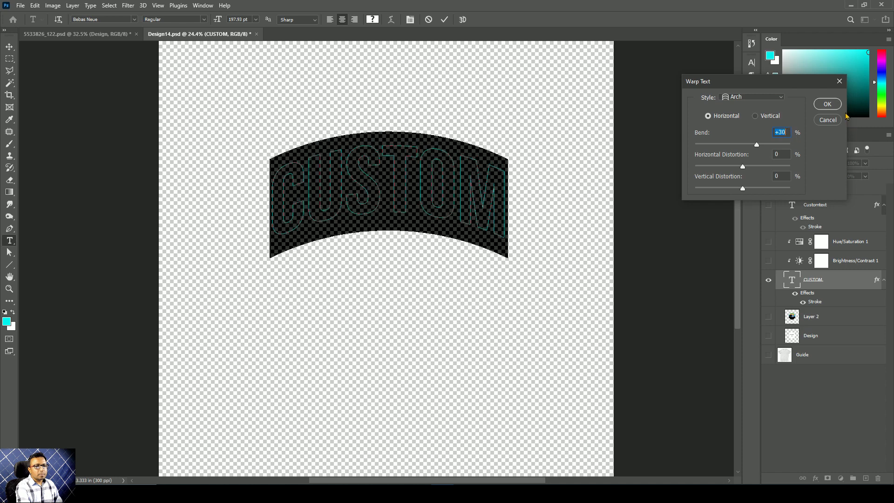
click(828, 104)
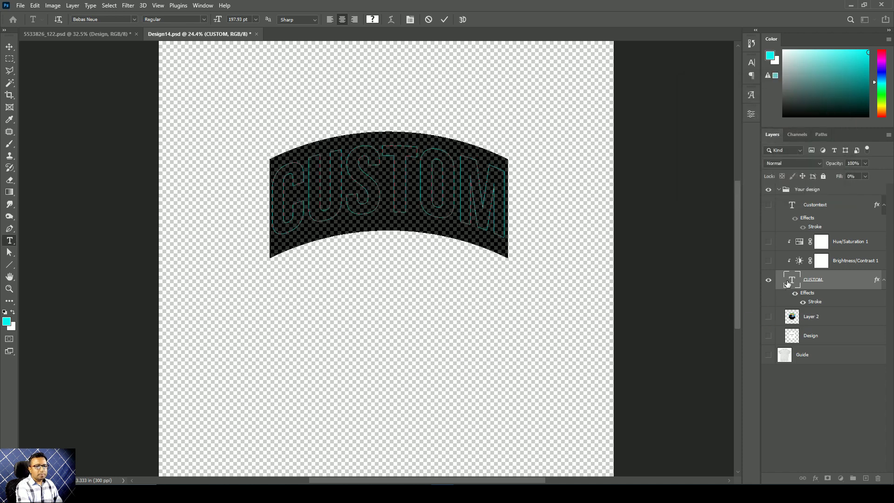
key(ctrl+Return)
key(v)
Save the design and view the arched CUSTOM text on the 5533826_122.psd T-shirt mockup.
key(ctrl+s)
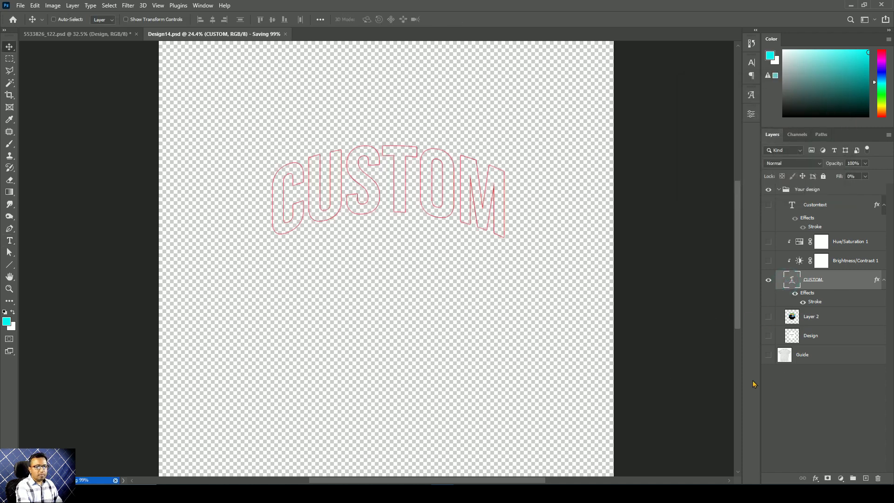
click(81, 35)
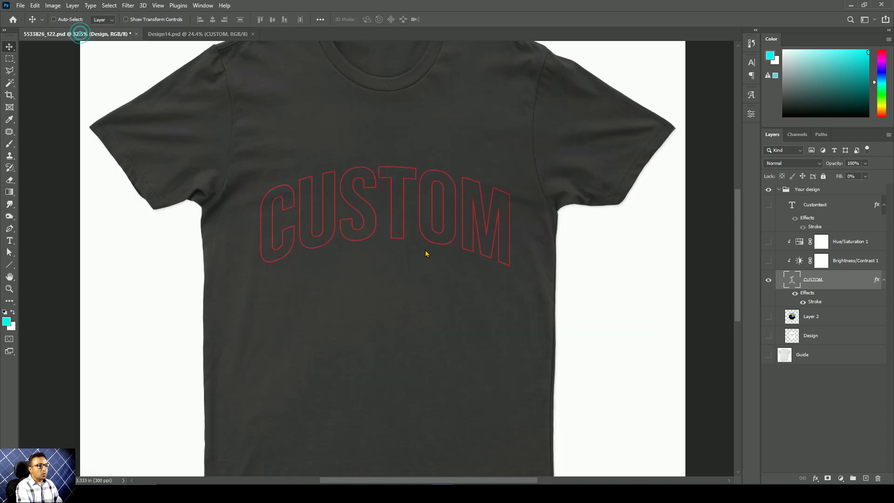
scroll(466, 269, down, 3)
scroll(413, 276, up, 3)
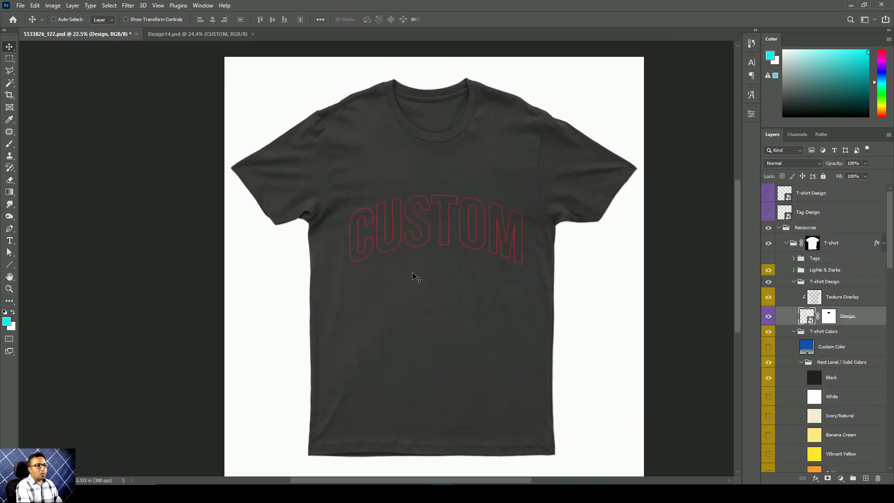
Reopen the Design smart object and change the CUSTOM layer's Stroke effect to white with a 12 px size.
double_click(807, 317)
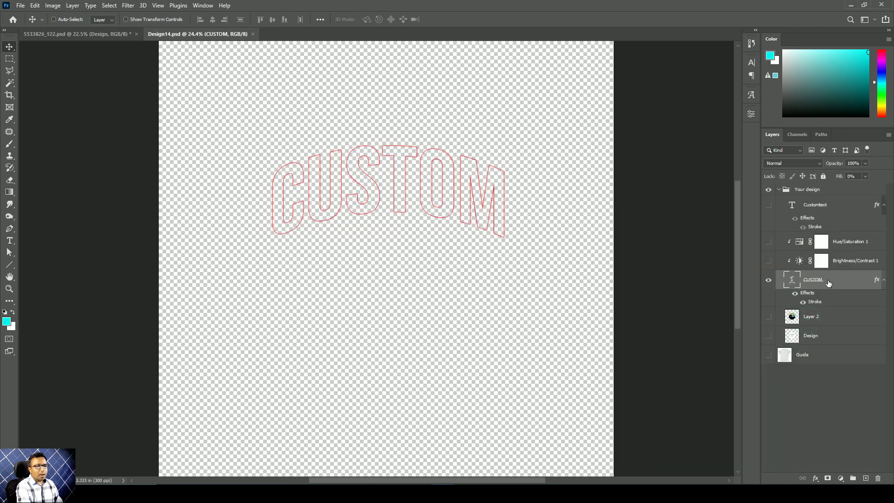
double_click(814, 302)
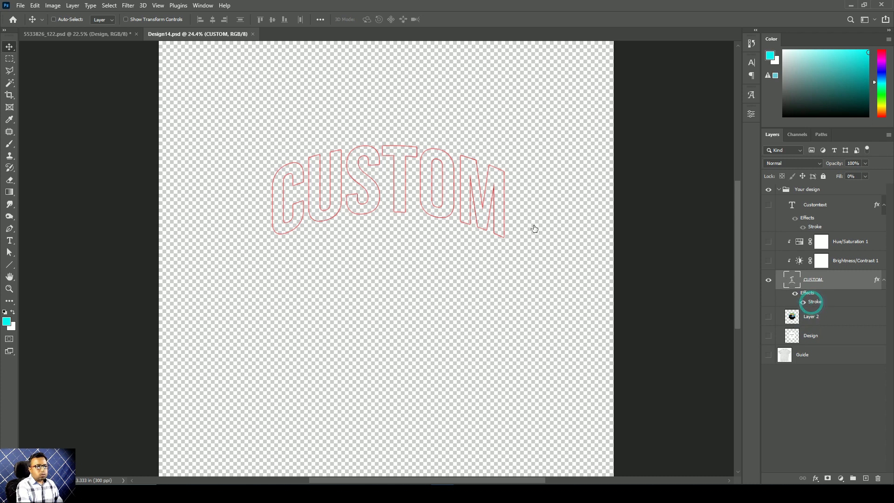
click(658, 180)
drag(621, 168, 583, 101)
click(791, 100)
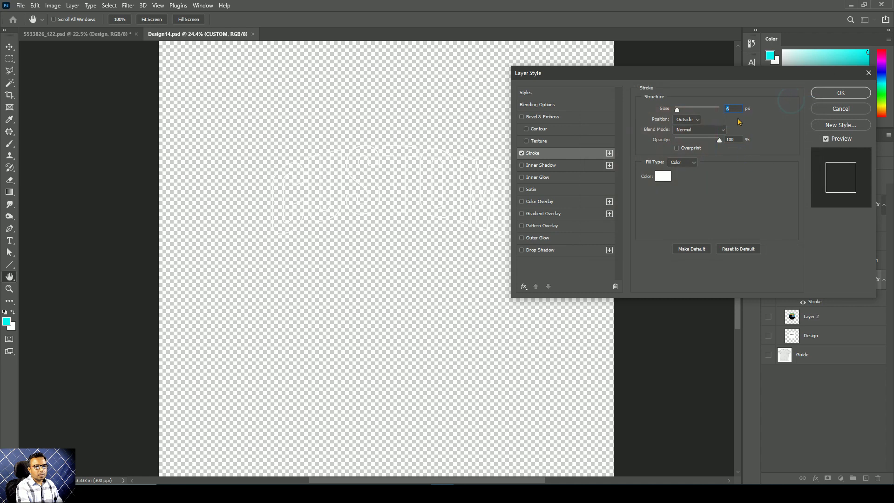
text(12)
click(842, 93)
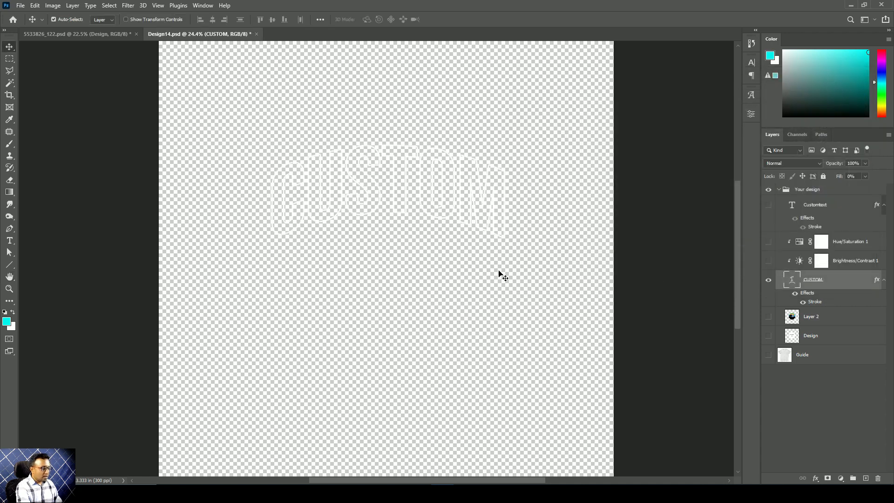
Save the design and examine the thicker white outline on the T-shirt mockup.
key(ctrl+s)
click(72, 34)
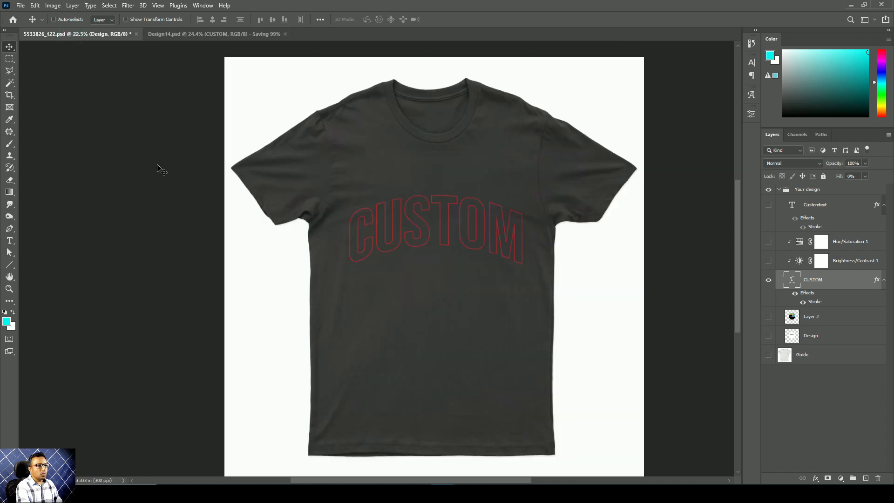
scroll(441, 290, up, 2)
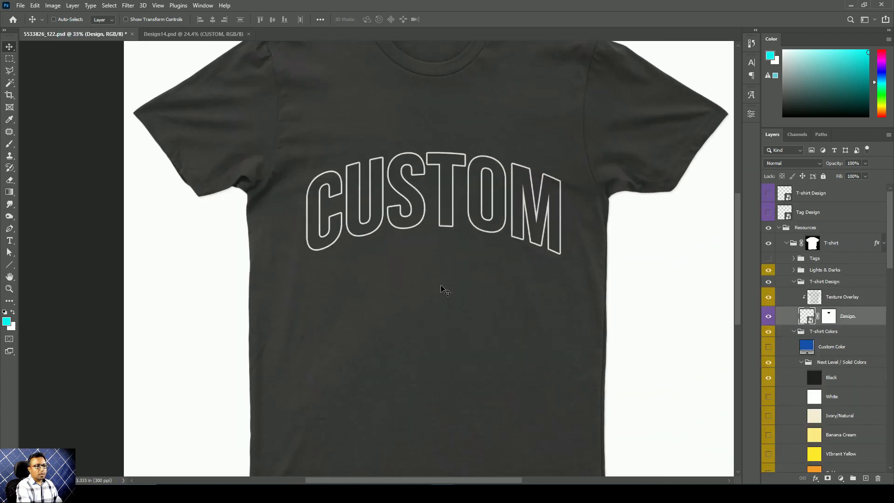
Return to Design14.psd, show the Customtext layer and move it below the arched CUSTOM text.
click(190, 35)
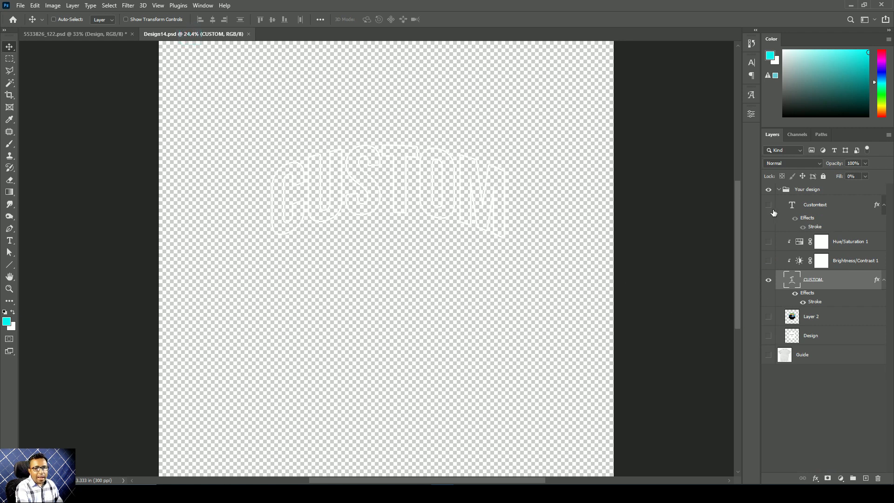
click(769, 206)
click(819, 206)
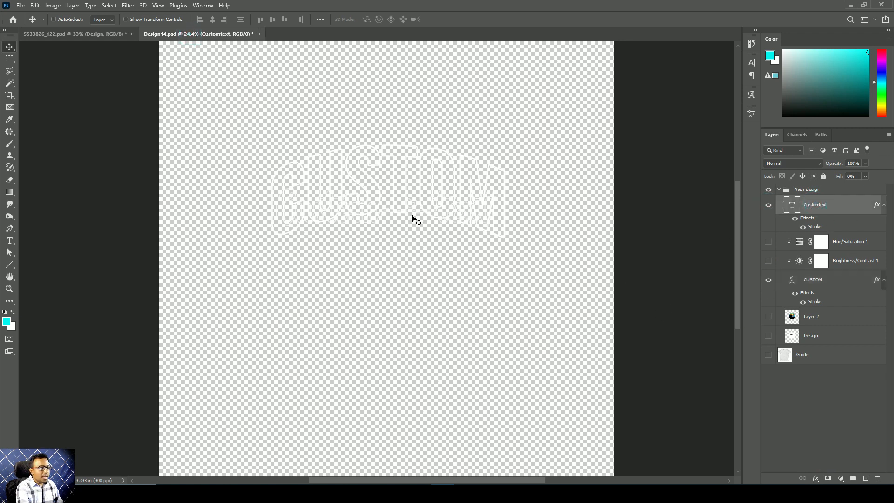
drag(414, 213, 452, 275)
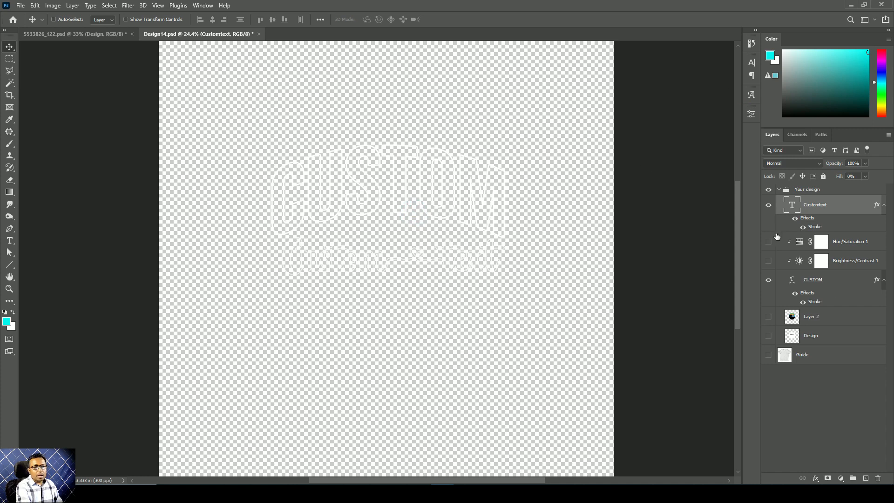
Set the Customtext layer's text color to black (000000).
double_click(792, 206)
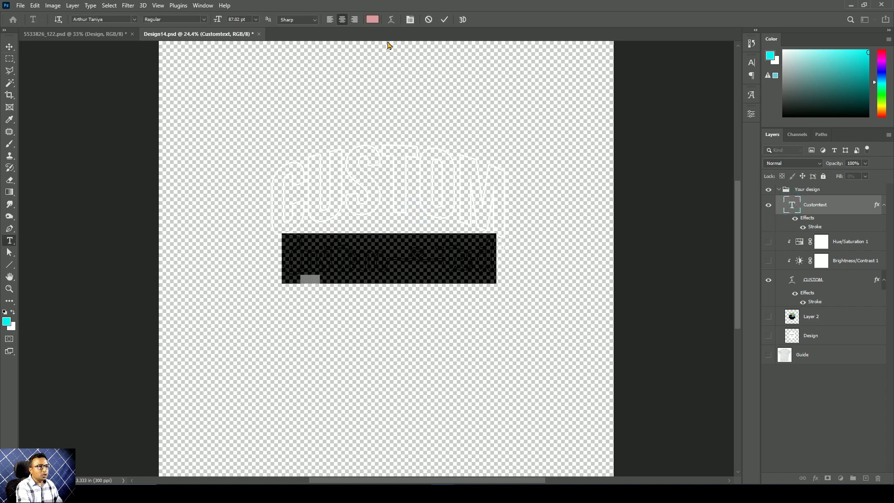
click(373, 19)
text(000000)
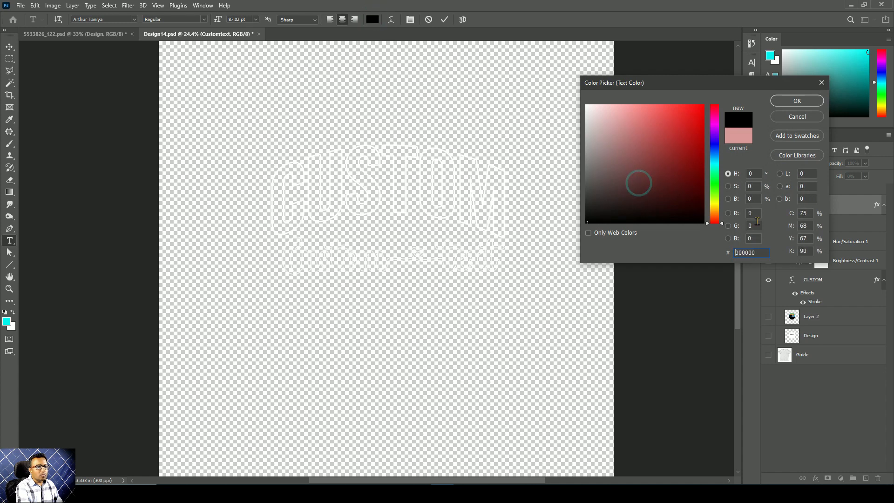
click(797, 101)
key(ctrl+Return)
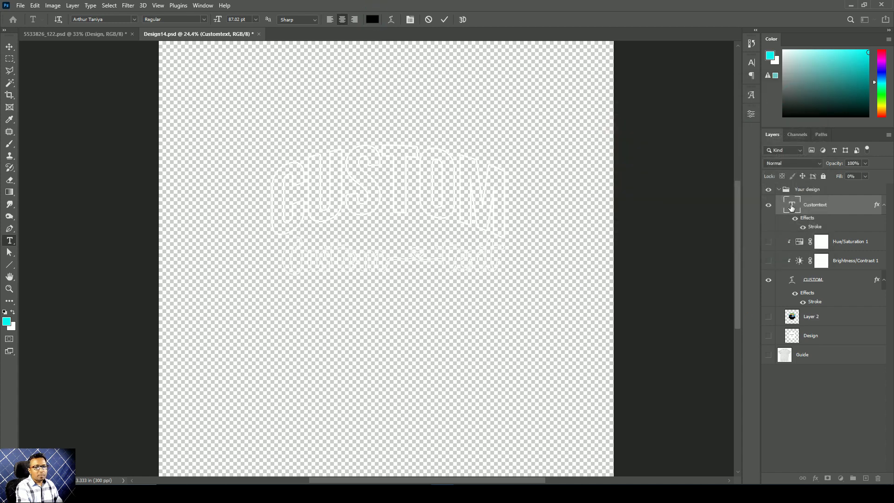
key(v)
Raise the Customtext layer's fill opacity to 100% and change its font to Bebas Neue.
click(867, 177)
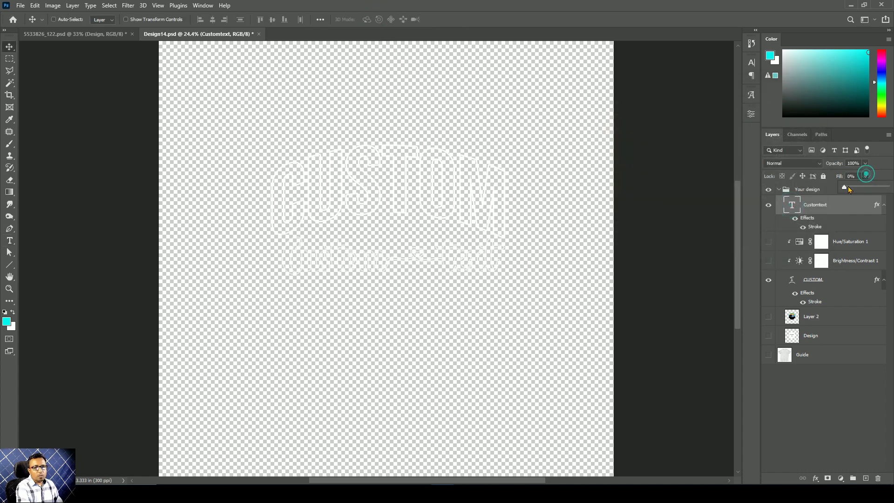
drag(843, 186, 886, 187)
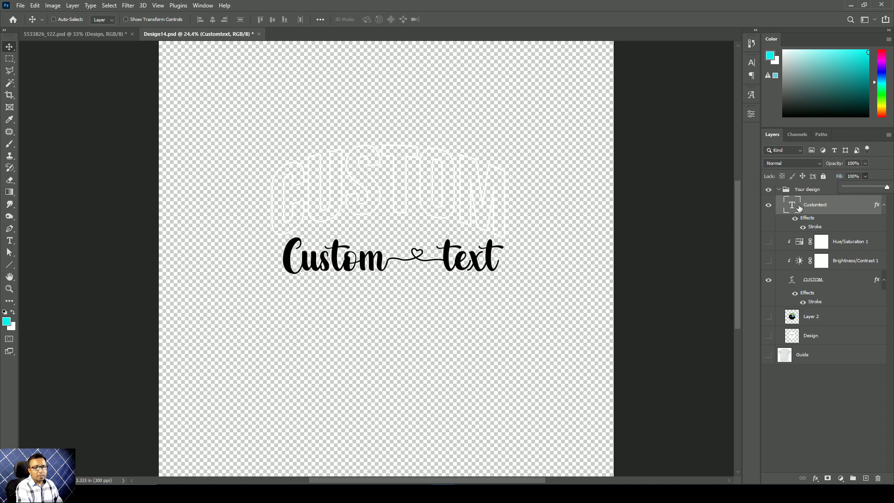
click(791, 205)
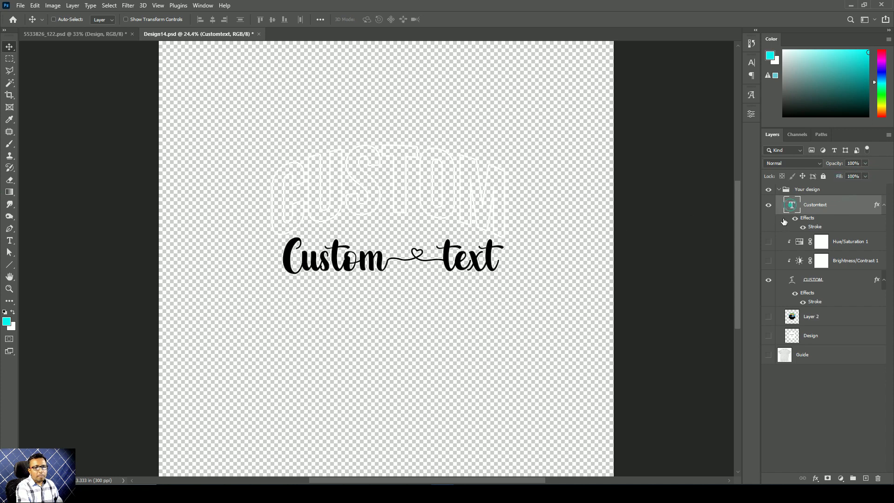
click(752, 63)
click(696, 76)
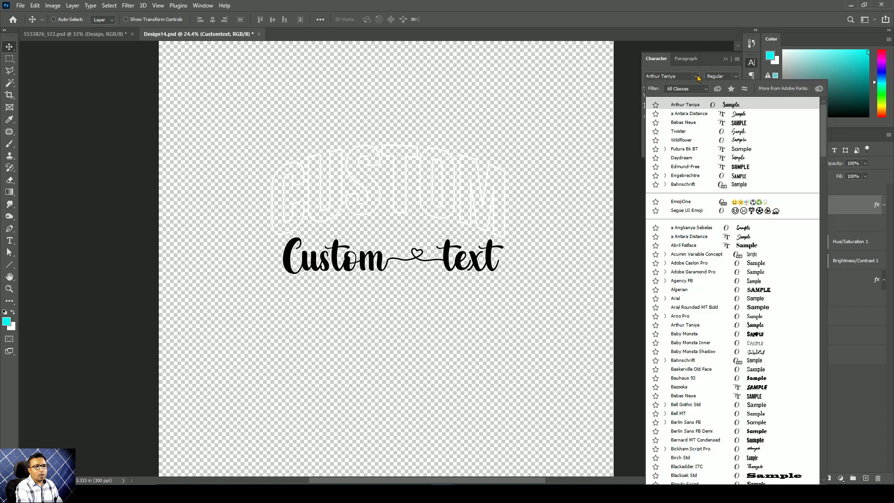
click(752, 123)
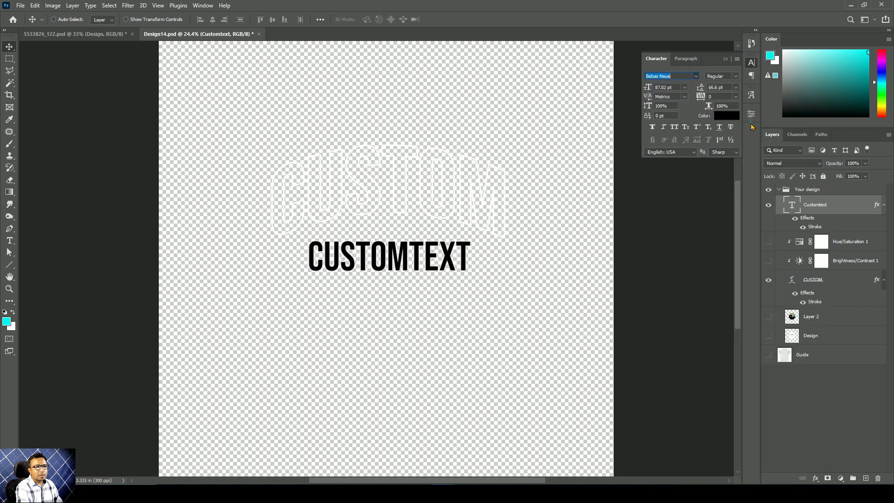
Set the Customtext font size to 40 pt and place the text under the right end of the CUSTOM arch.
drag(389, 265, 422, 272)
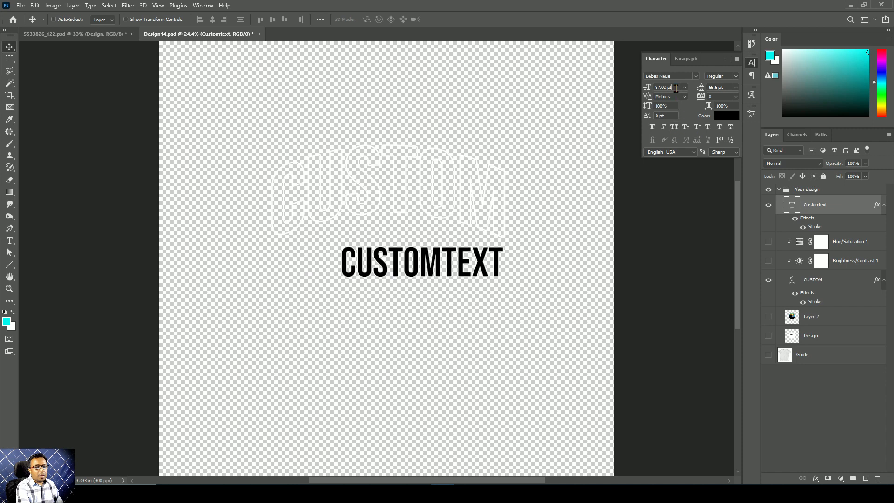
click(675, 88)
text(73)
key(Return)
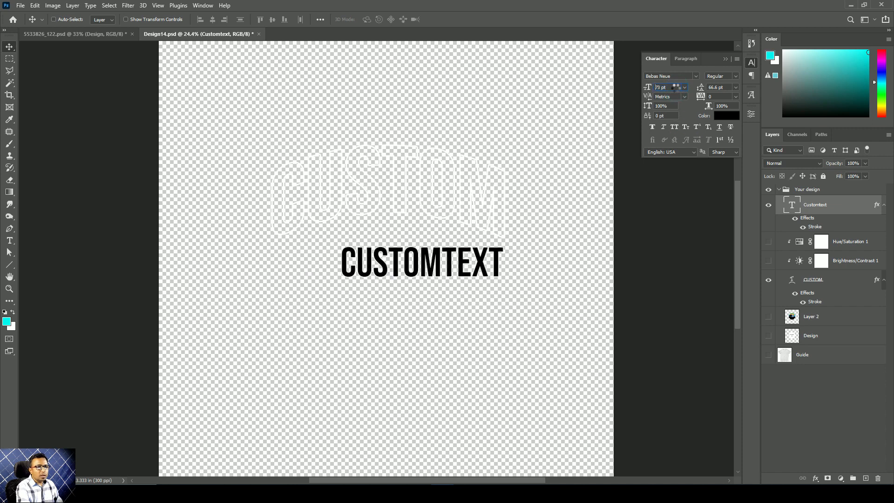
scroll(675, 87, down, 1)
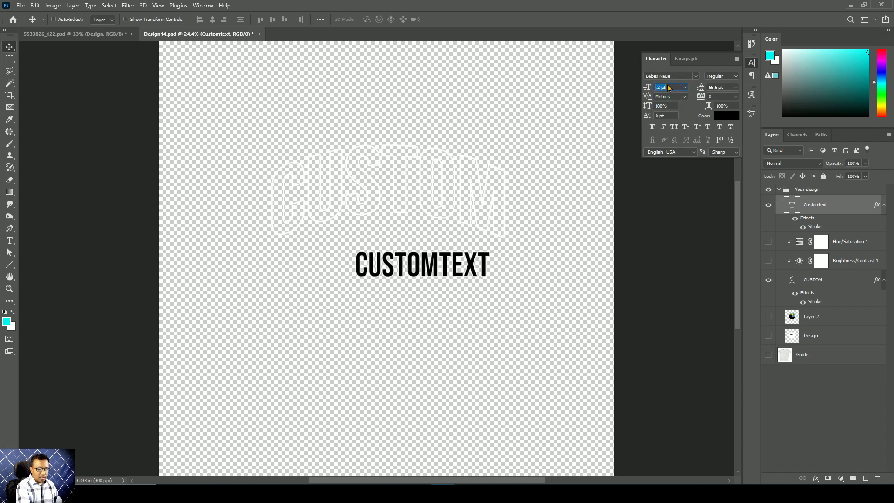
key(Return)
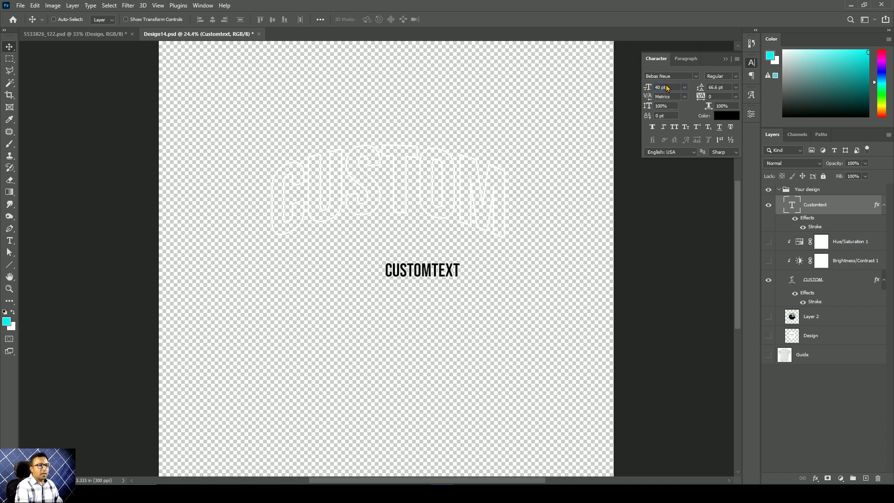
drag(434, 272, 477, 256)
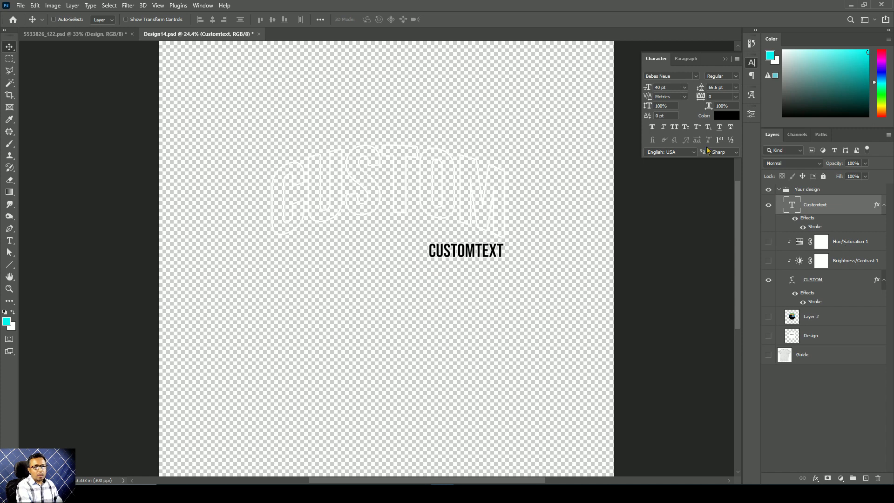
Change the Customtext text color to white (ffffff) and save the design.
click(725, 116)
drag(637, 178, 555, 58)
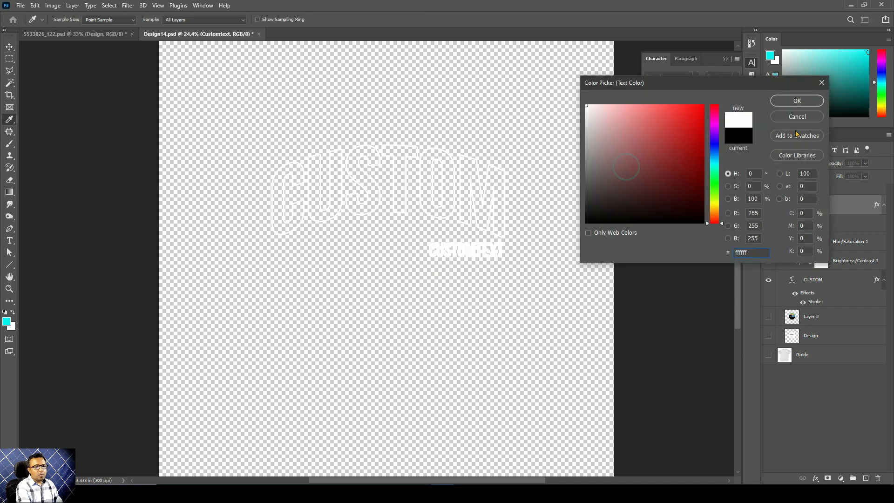
click(815, 101)
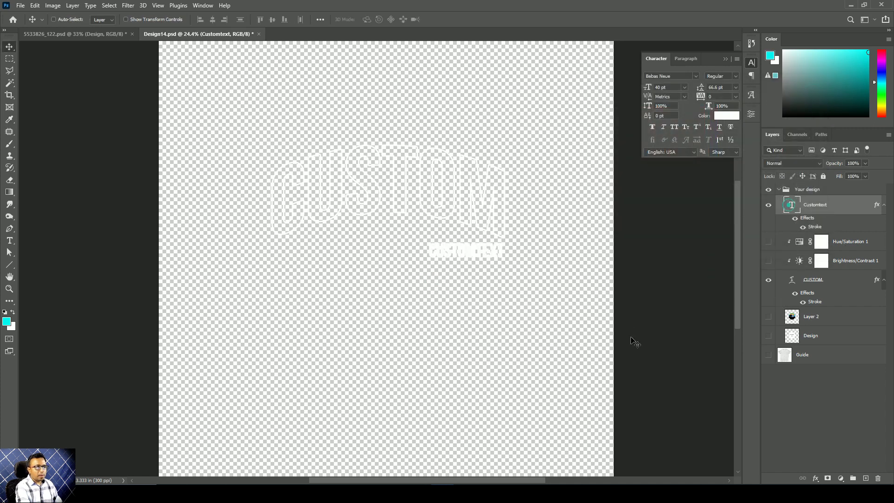
key(ctrl+s)
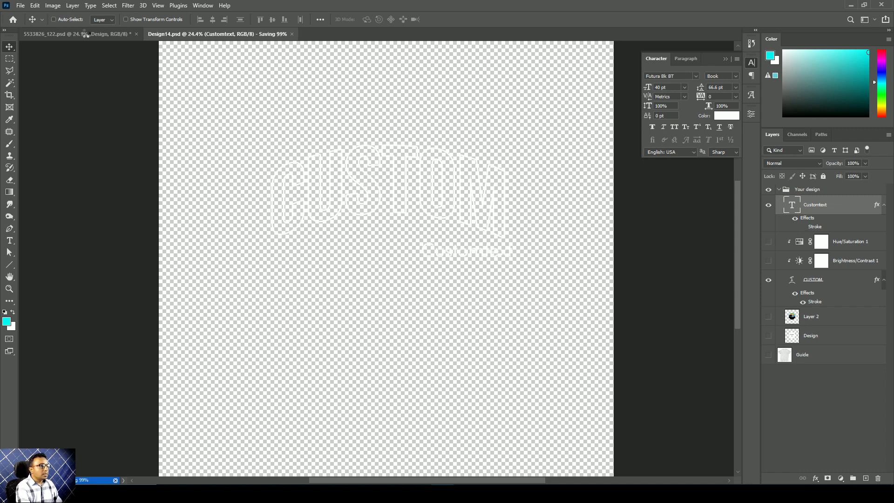
View the T-shirt mockup document 5533826_122.psd and create a new blank 1920 x 1080 px document at 72 ppi.
click(77, 34)
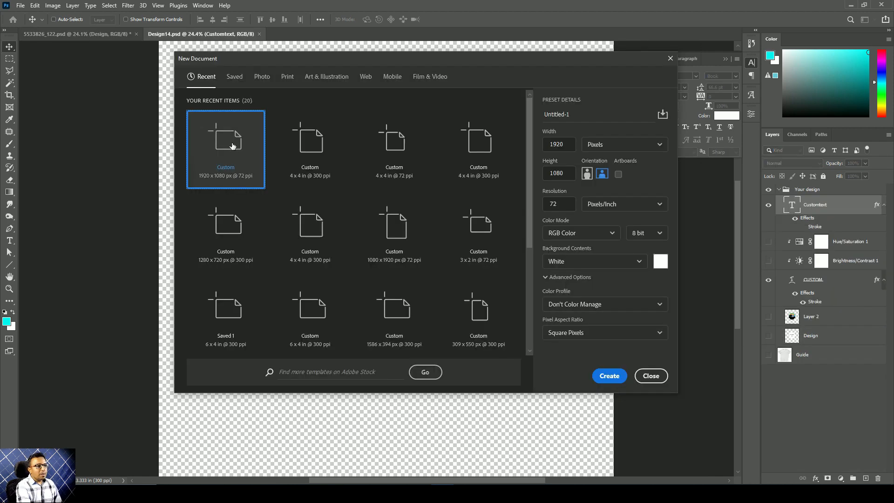
double_click(232, 143)
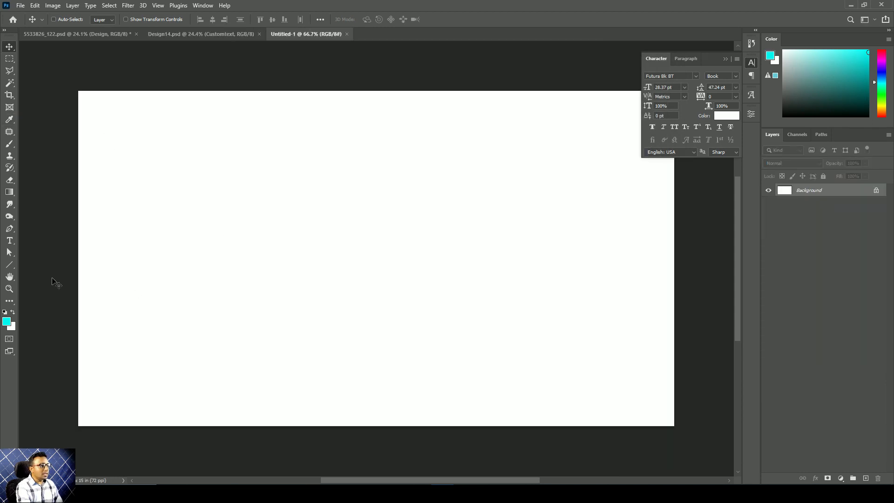
Add the black text "Design" to the blank canvas, enlarge it to about 332 pt and move it toward the middle.
key(t)
click(217, 257)
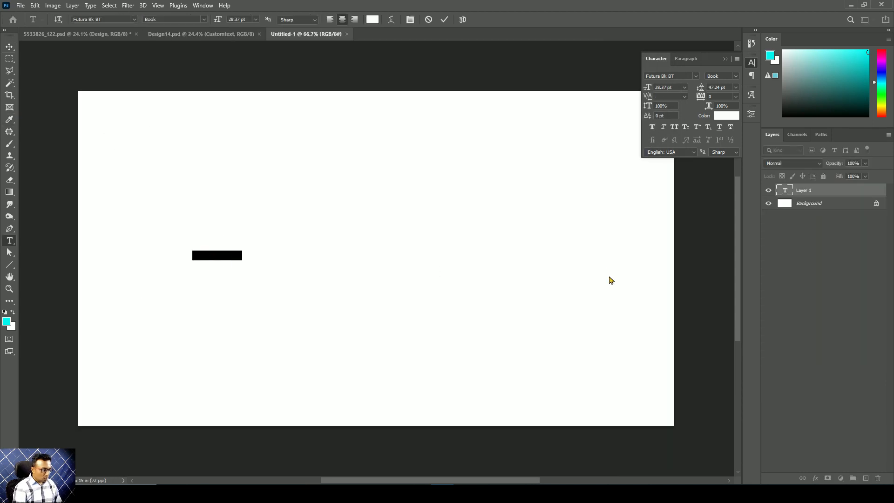
key(BackSpace)
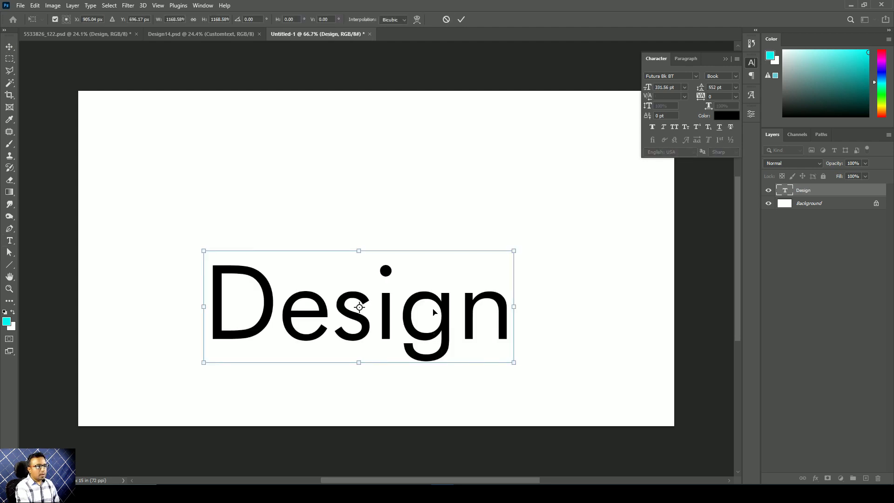
drag(434, 334, 409, 286)
key(Return)
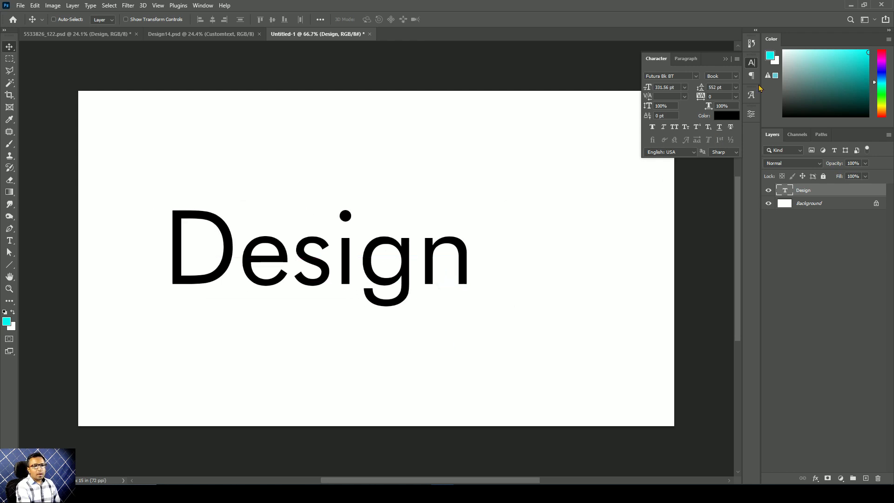
Change the Design text's font to Arthur Taniya and shift the word slightly to the left.
click(752, 62)
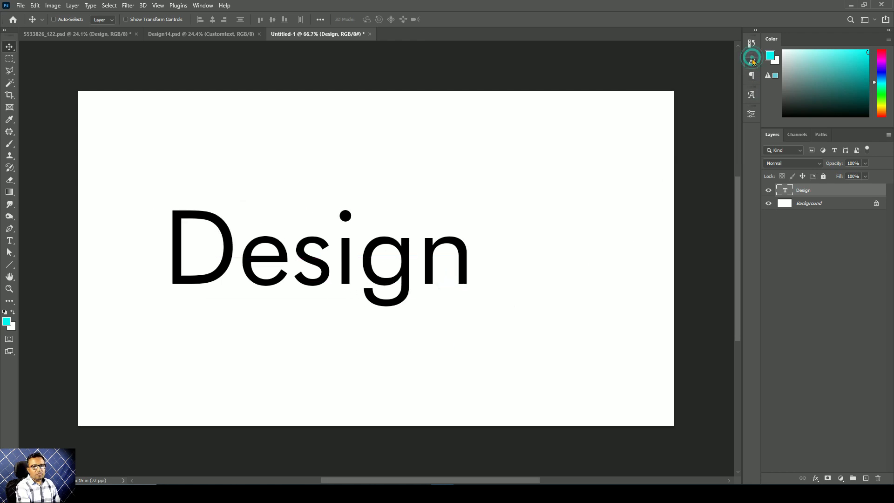
click(753, 62)
click(684, 76)
click(697, 77)
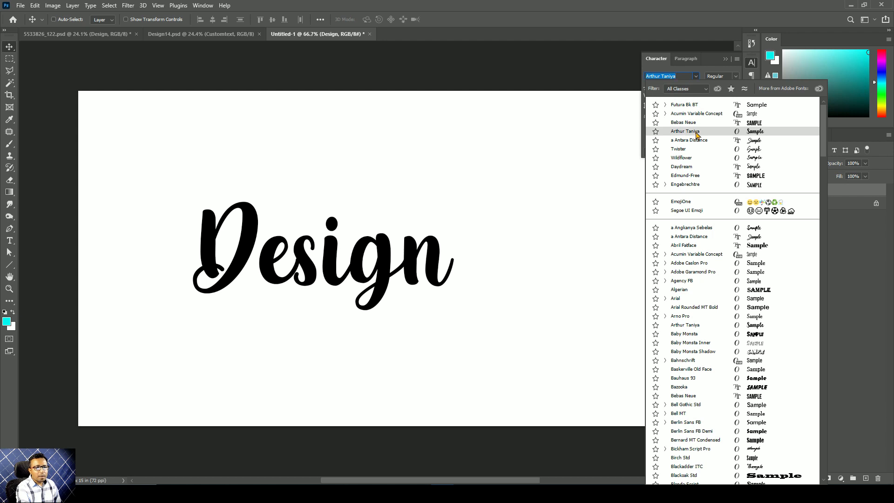
click(697, 134)
drag(385, 277, 374, 278)
Replace the final n of Design with the Arthur Taniya alternate glyph that has a trailing heart swash, and move the word slightly up.
key(t)
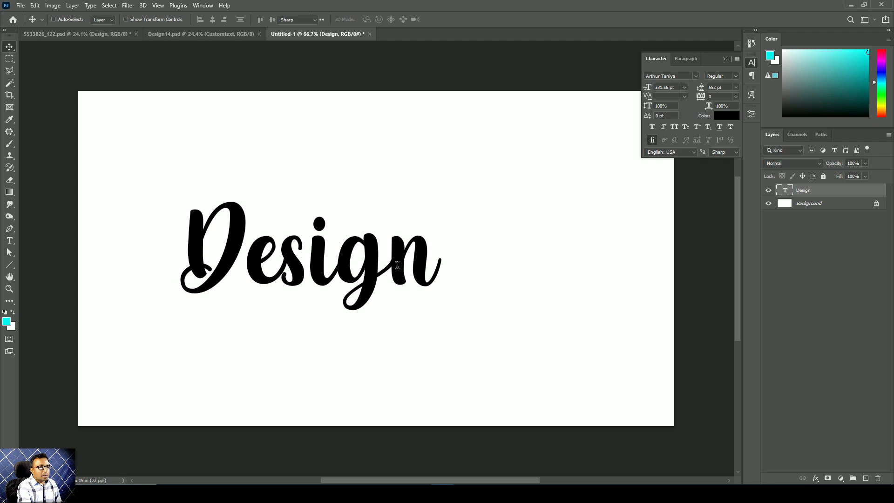
double_click(398, 266)
click(398, 265)
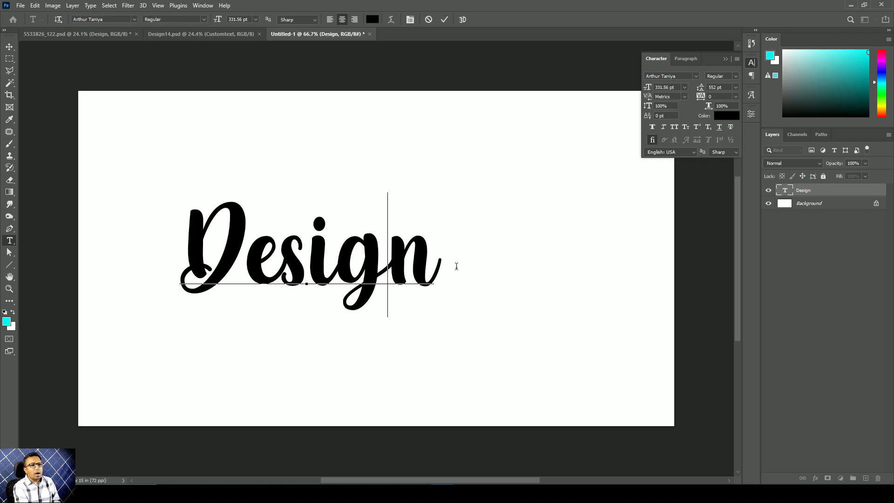
key(shift+Right)
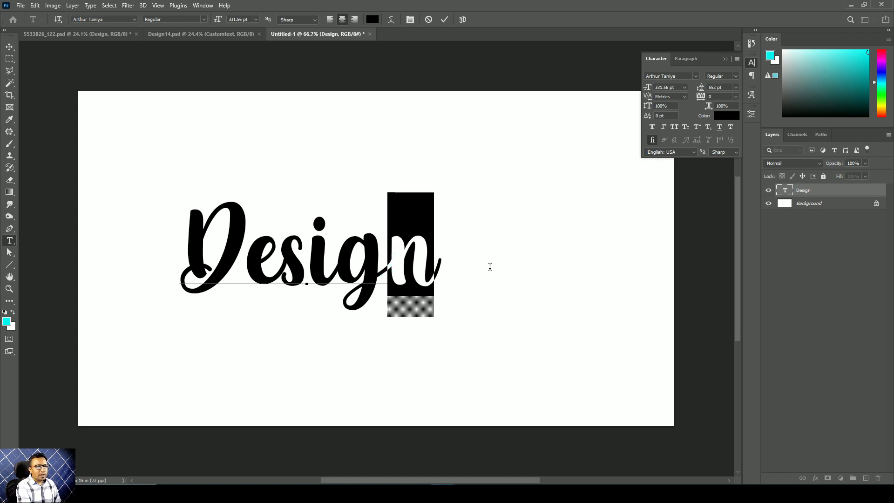
click(726, 60)
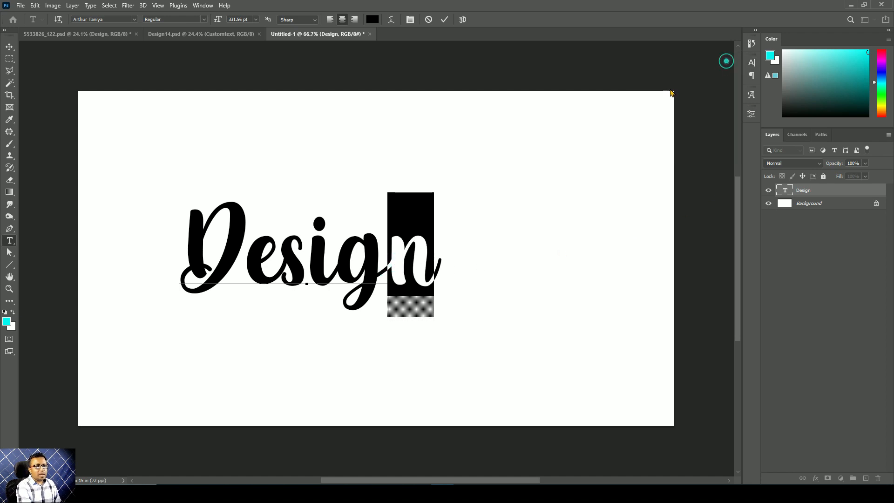
click(751, 94)
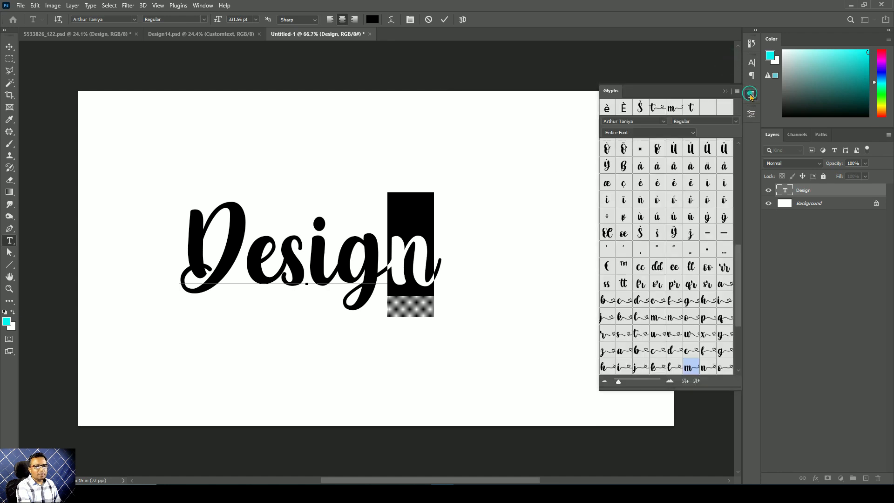
click(725, 91)
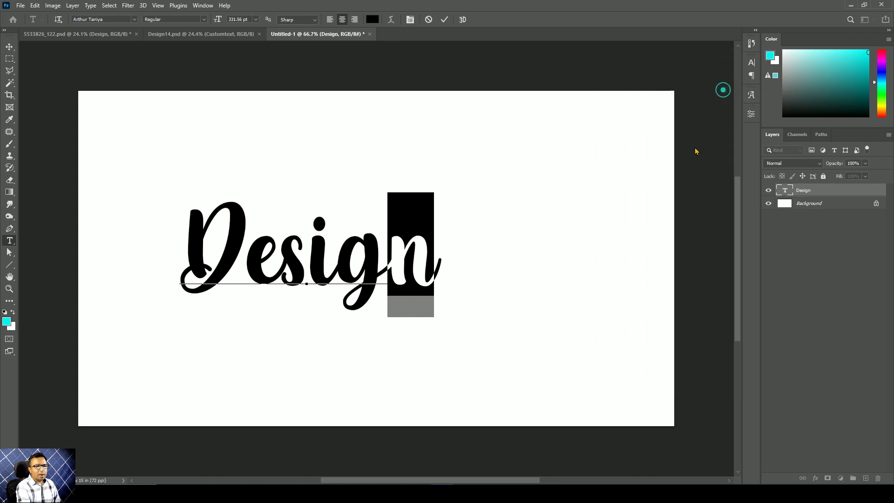
click(203, 5)
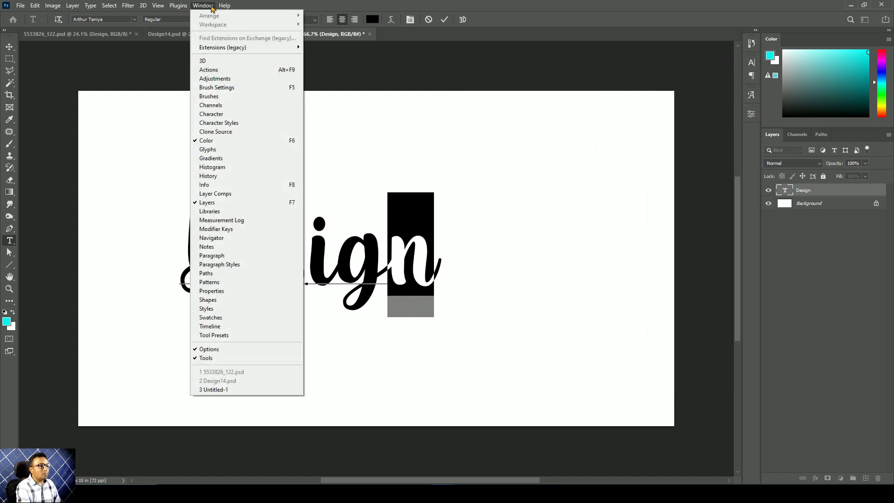
click(229, 153)
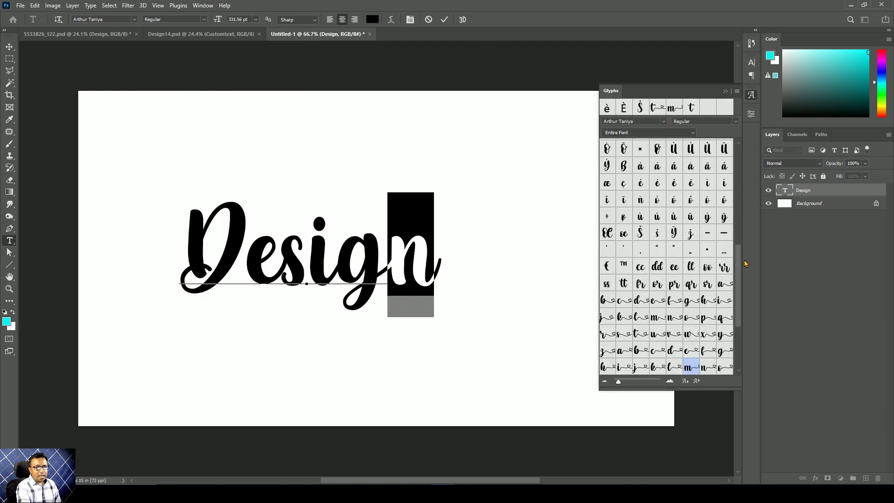
scroll(741, 264, down, 5)
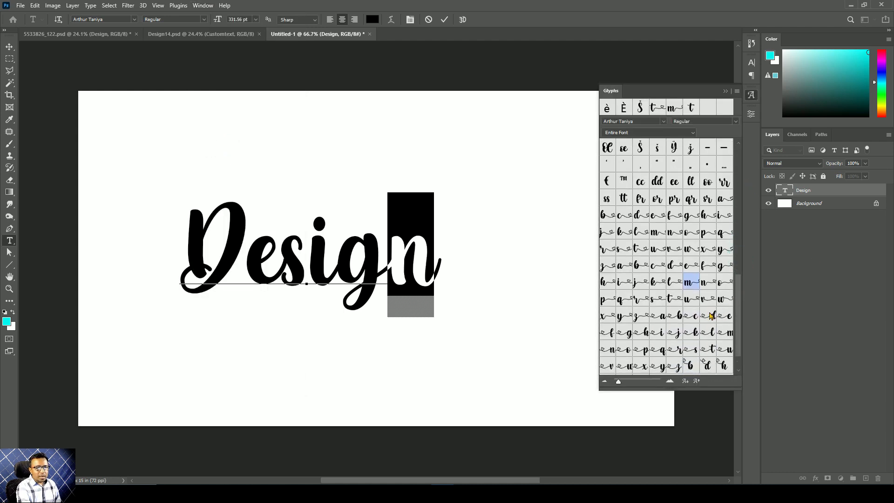
double_click(709, 283)
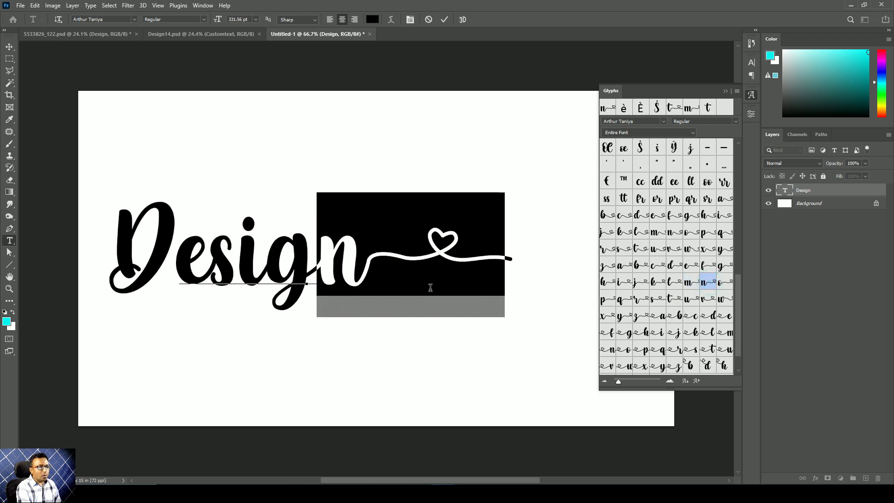
click(9, 47)
mouse_move(342, 277)
mouse_down()
mouse_move(351, 264)
mouse_move(336, 260)
mouse_up()
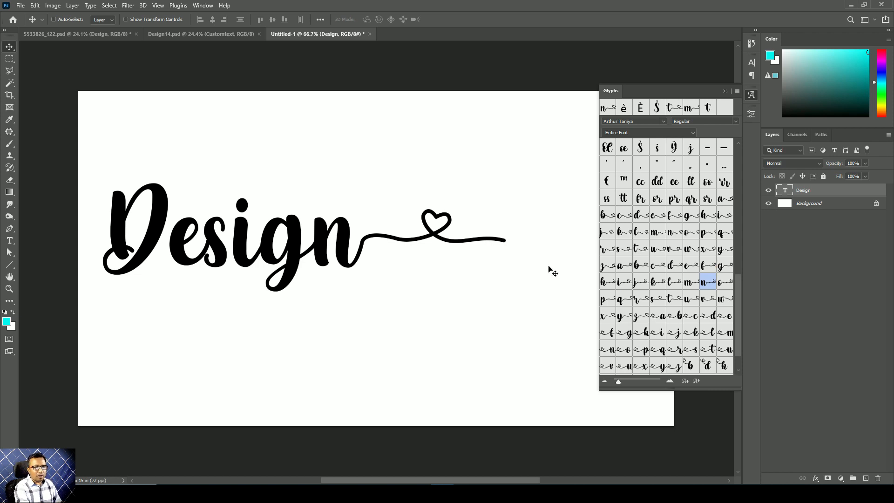
Switch to the photo viewer and examine the script lettering with the heart connector on the T-shirt image 7.jpg.
mouse_move(511, 493)
click(510, 431)
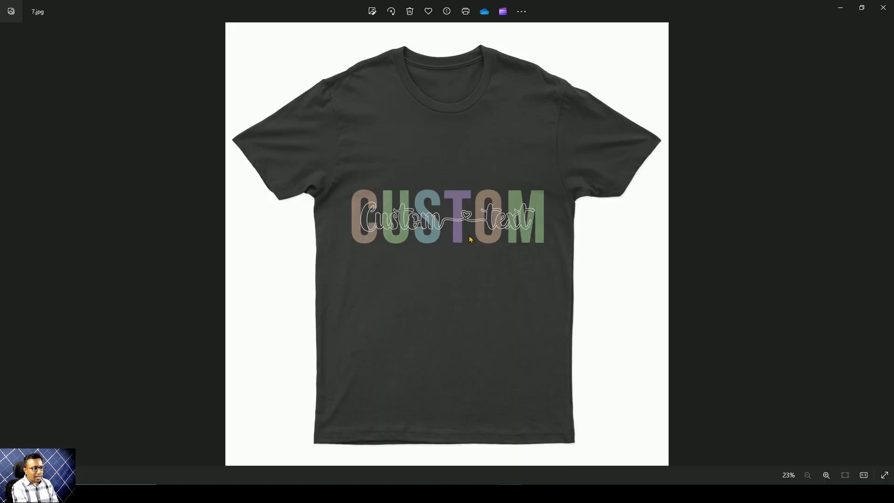
scroll(470, 240, up, 3)
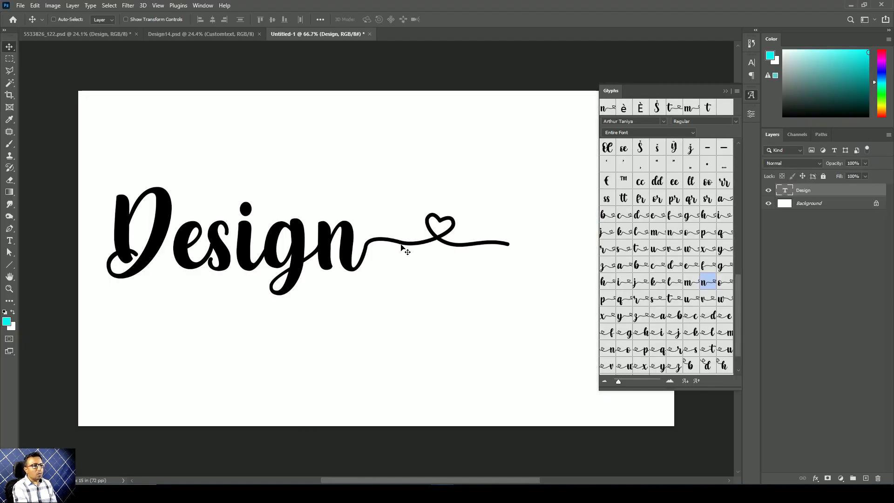
Reopen the Design text for editing with the insertion point at its end, after the heart swash.
double_click(401, 244)
click(489, 242)
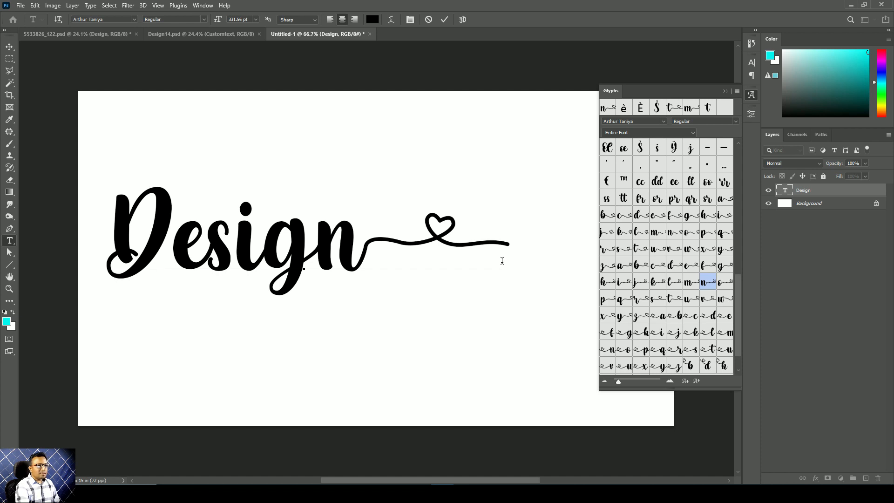
scroll(502, 259, down, 1)
scroll(501, 259, down, 1)
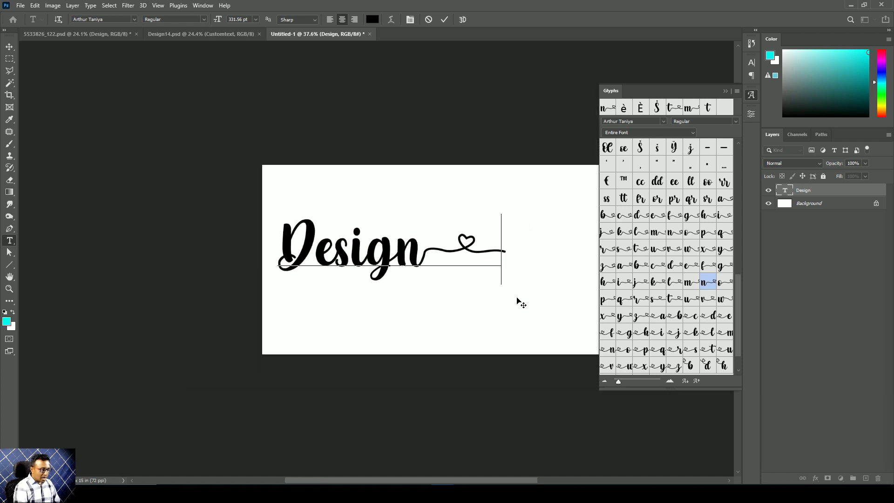
text(Idea)
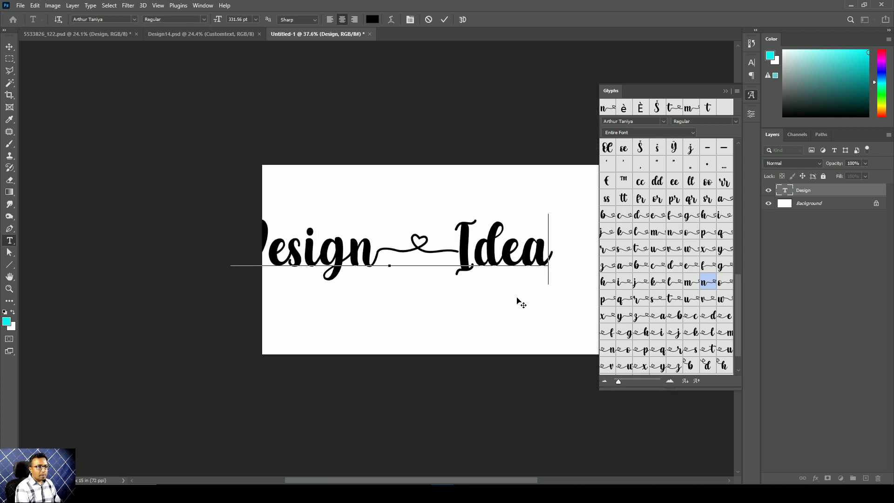
key(BackSpace)
key(BackSpace)
key(BackSpace)
key(BackSpace)
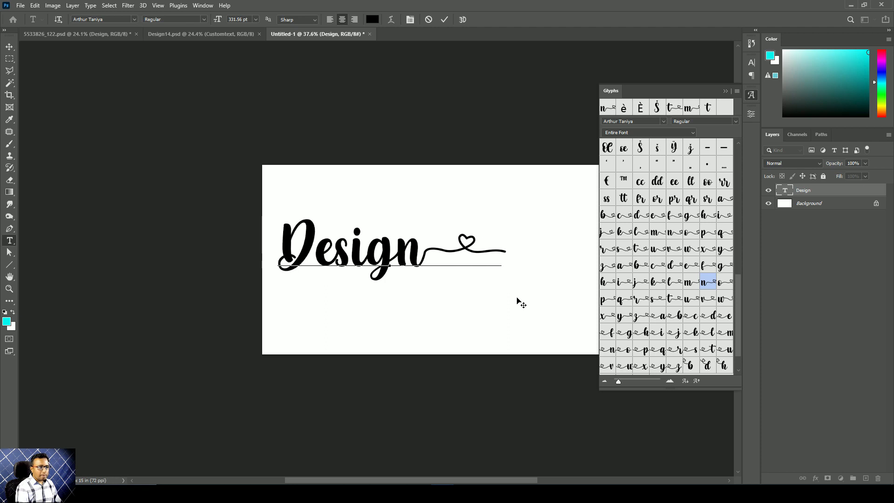
Append the lowercase word "idea" directly after the heart swash and center the whole text on the canvas.
text(idea)
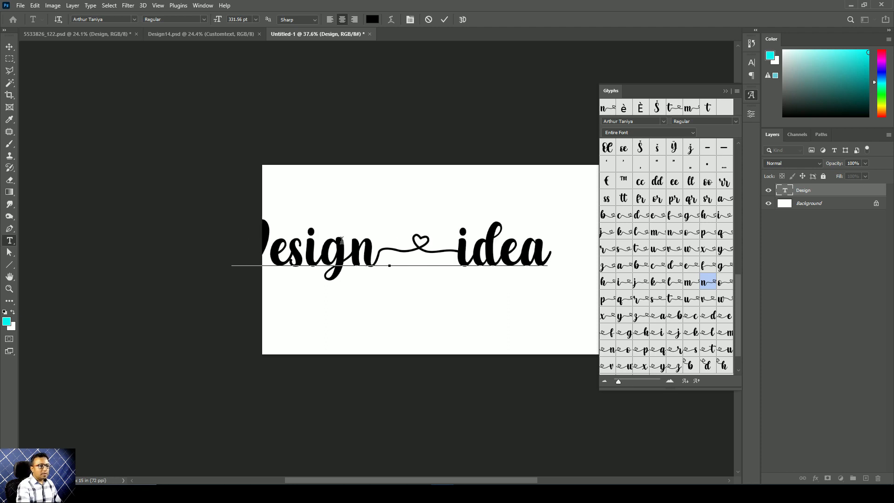
click(9, 47)
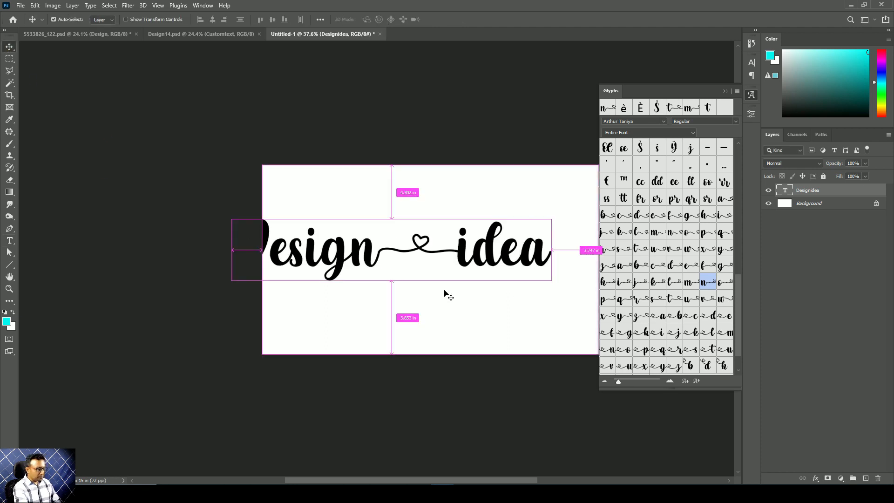
key(ctrl+t)
drag(522, 263, 561, 274)
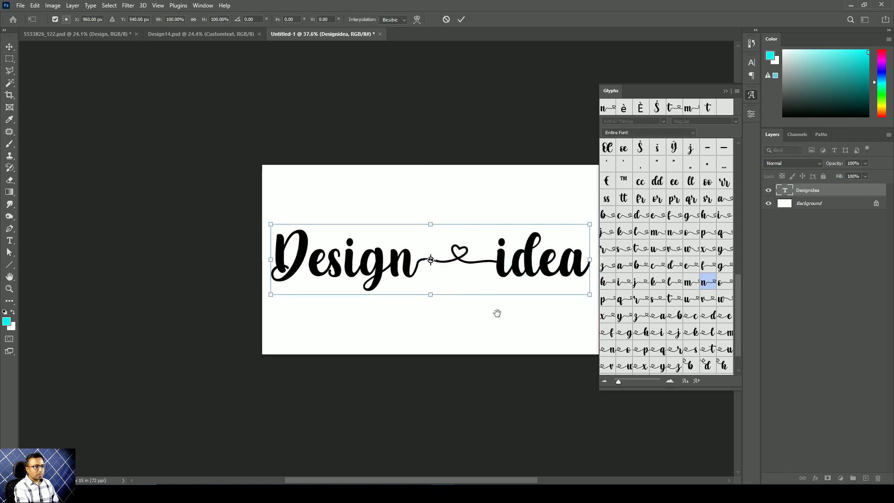
drag(497, 313, 420, 293)
key(Return)
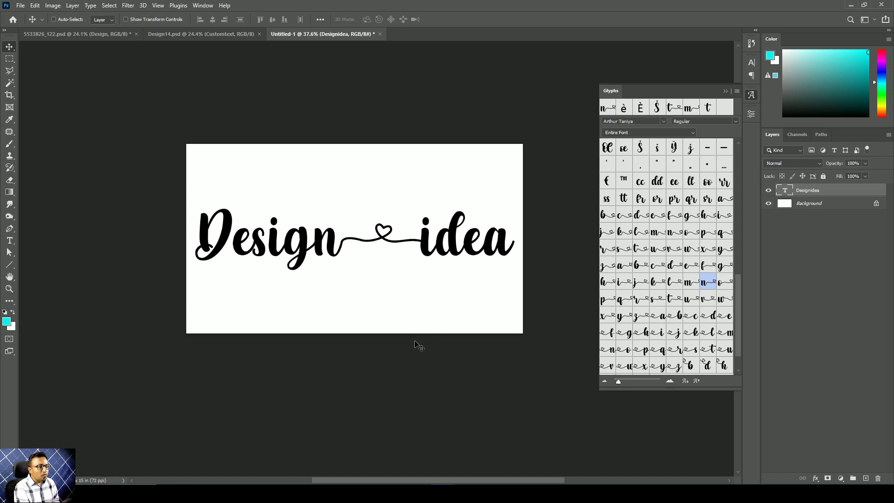
Change the whole text's font to Peace and Love Font, separate Design and idea with a space, and nudge the text up.
double_click(268, 257)
drag(200, 241, 522, 242)
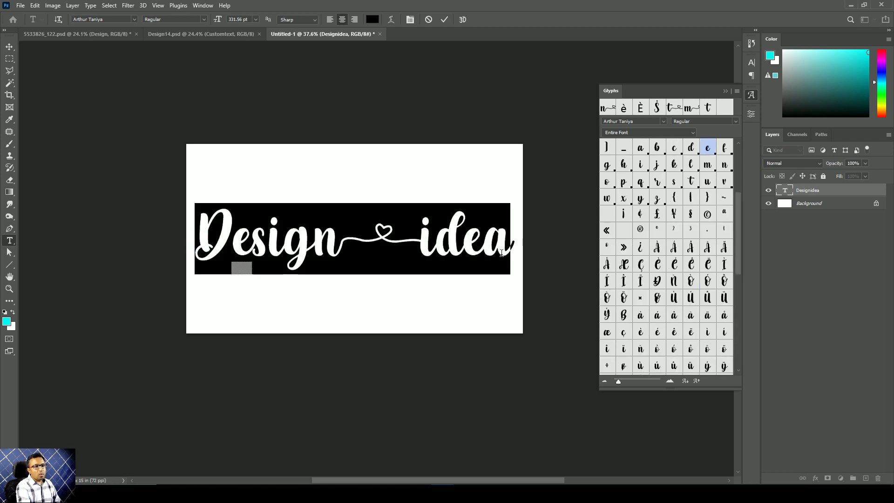
click(726, 92)
click(751, 63)
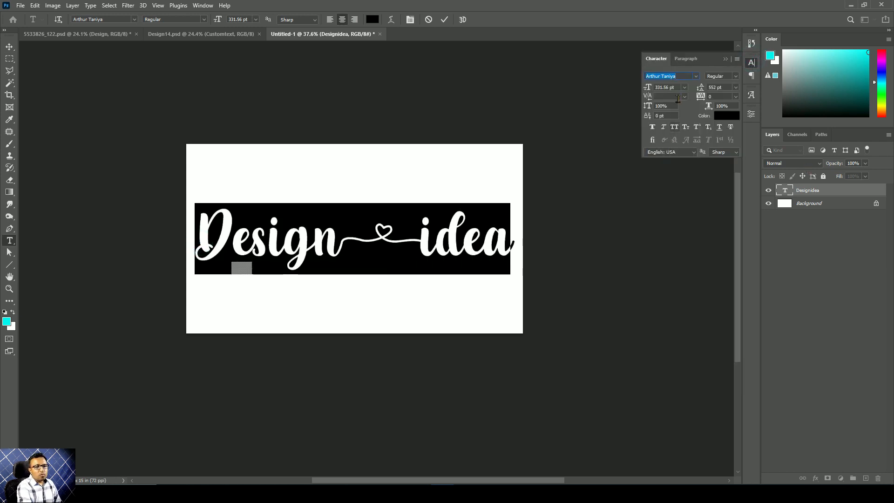
click(697, 76)
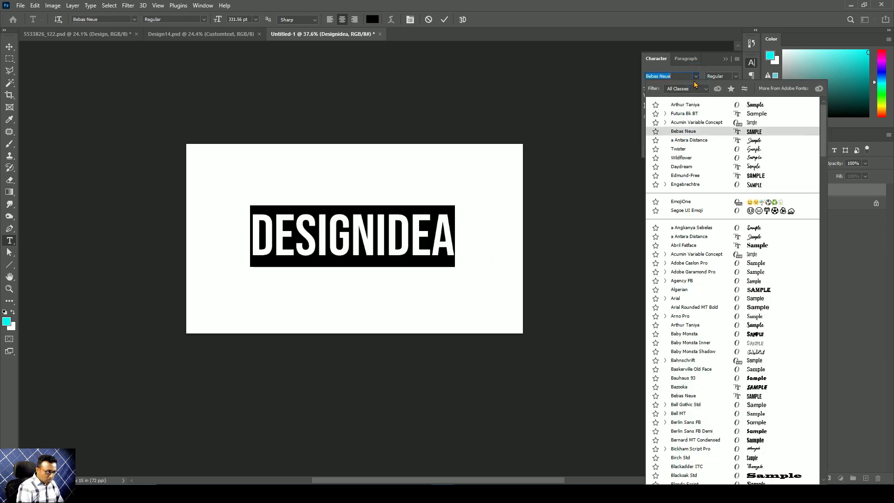
text(peace)
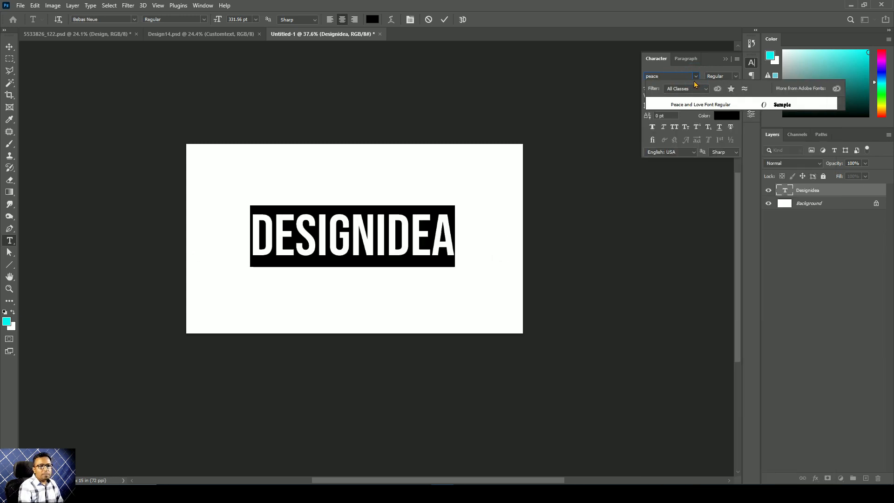
click(703, 105)
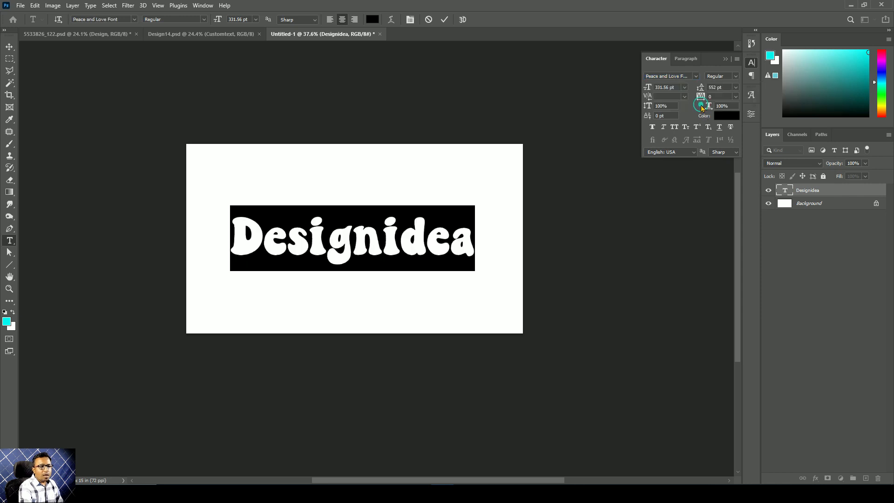
click(362, 246)
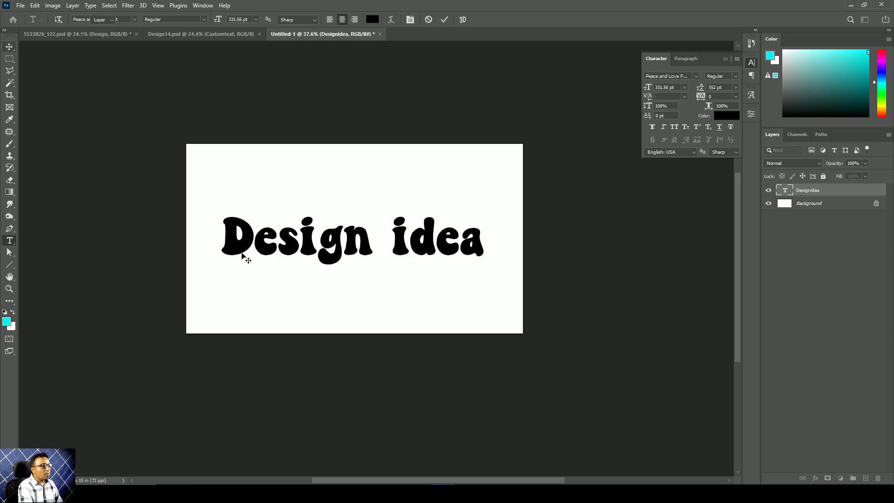
drag(349, 247, 344, 241)
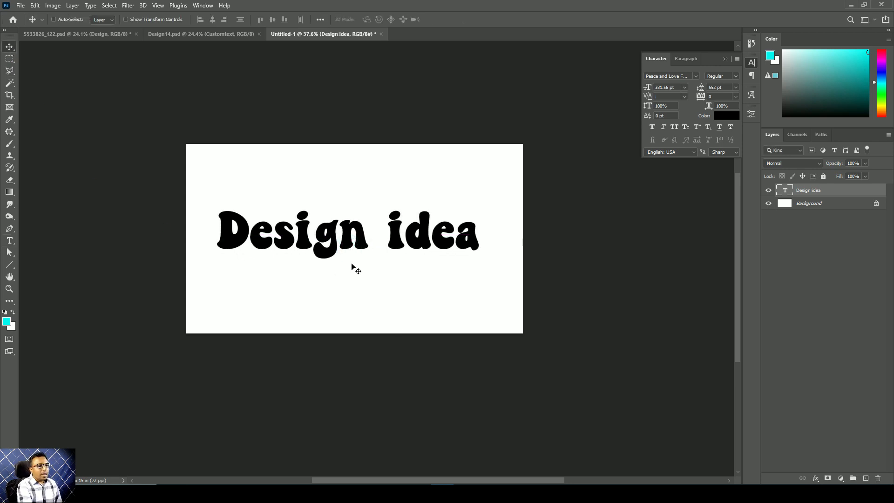
Switch to Design14.psd and hide the small Customtext layer.
click(200, 34)
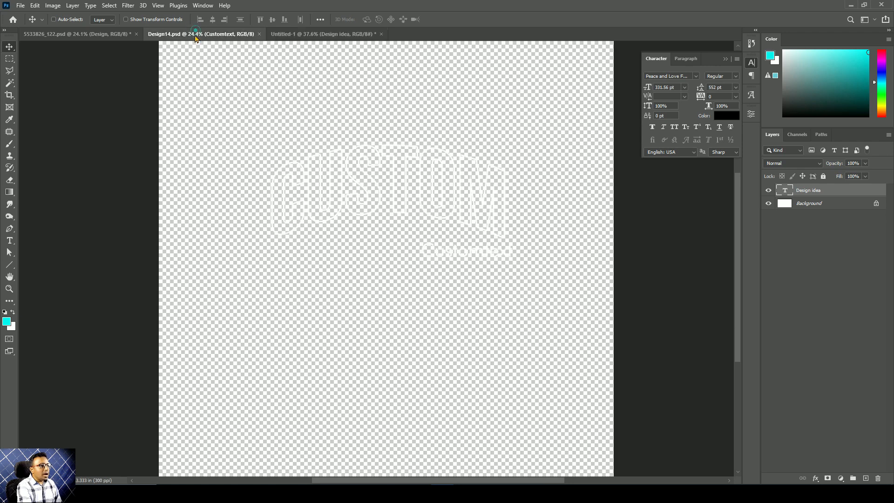
right_click(466, 255)
click(477, 264)
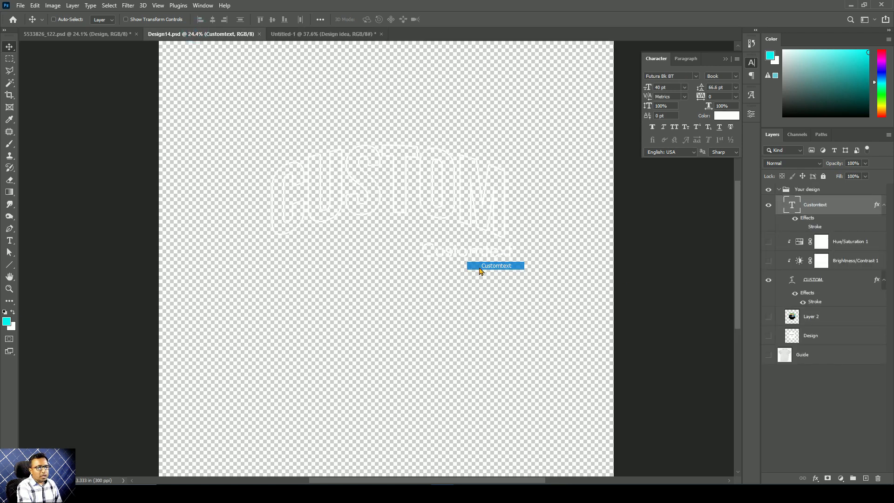
click(769, 206)
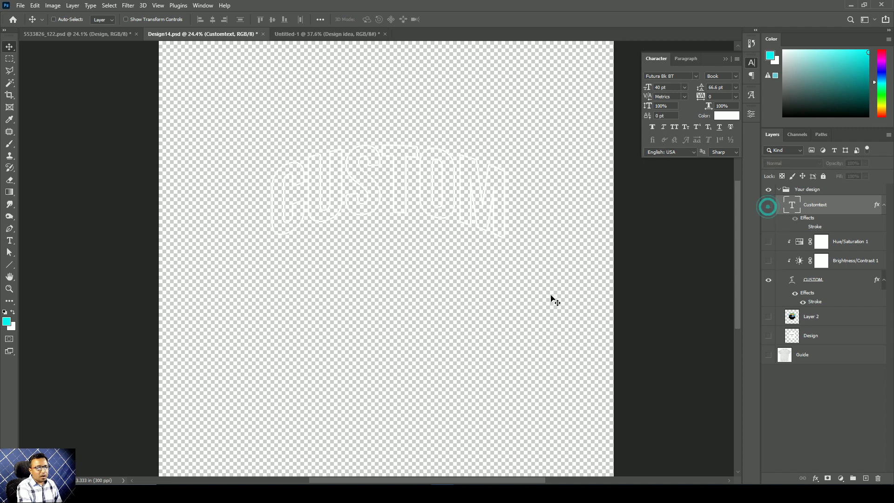
Remove the arch from the CUSTOM text by setting its warp style to None, and commit the edit.
right_click(403, 207)
click(412, 216)
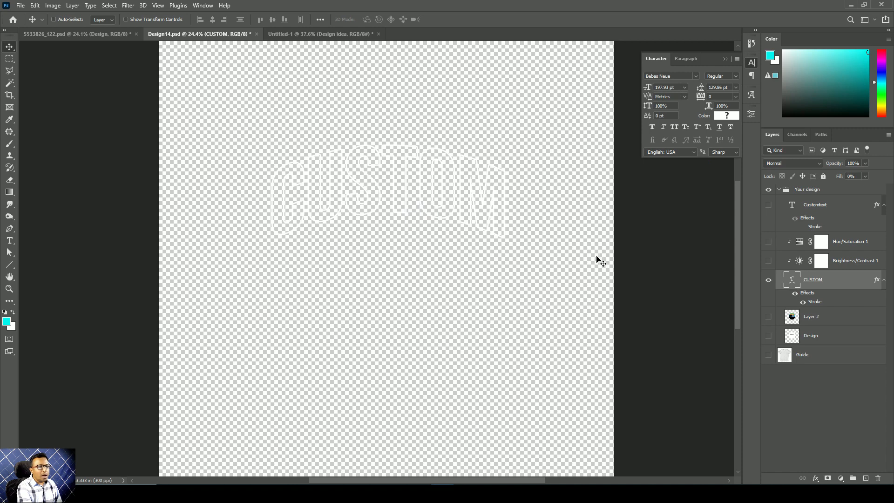
double_click(791, 279)
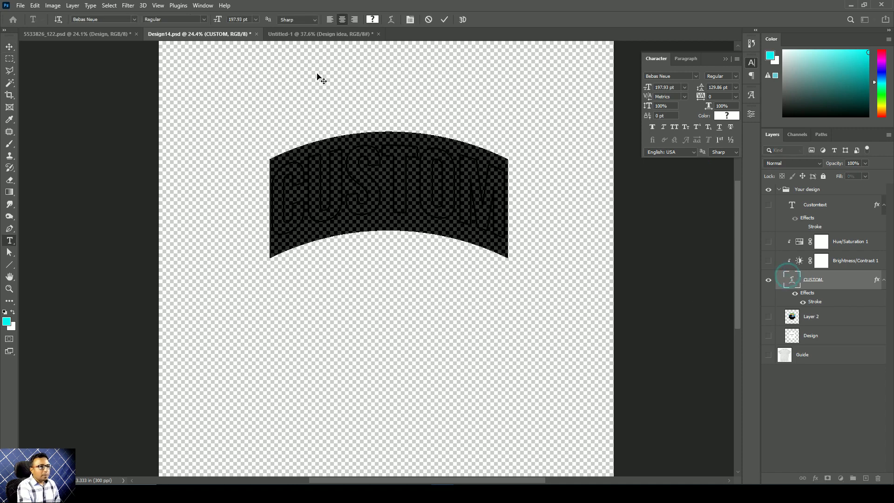
click(390, 19)
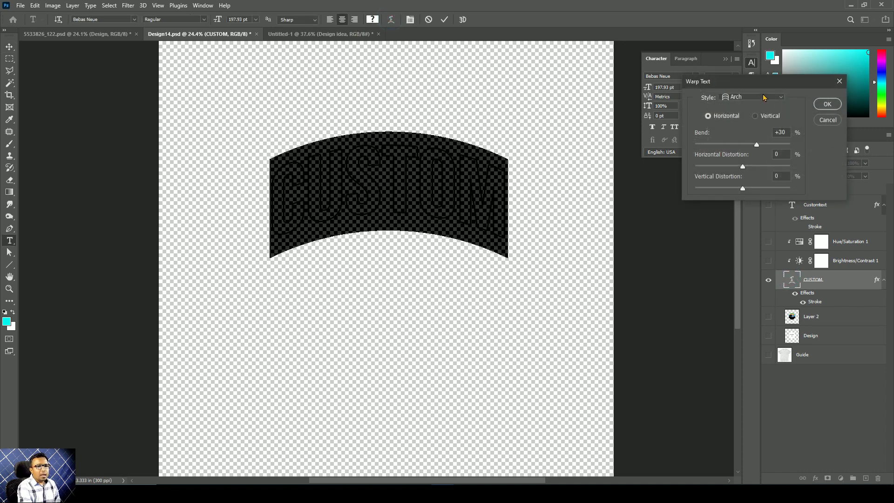
click(752, 97)
click(740, 102)
click(828, 104)
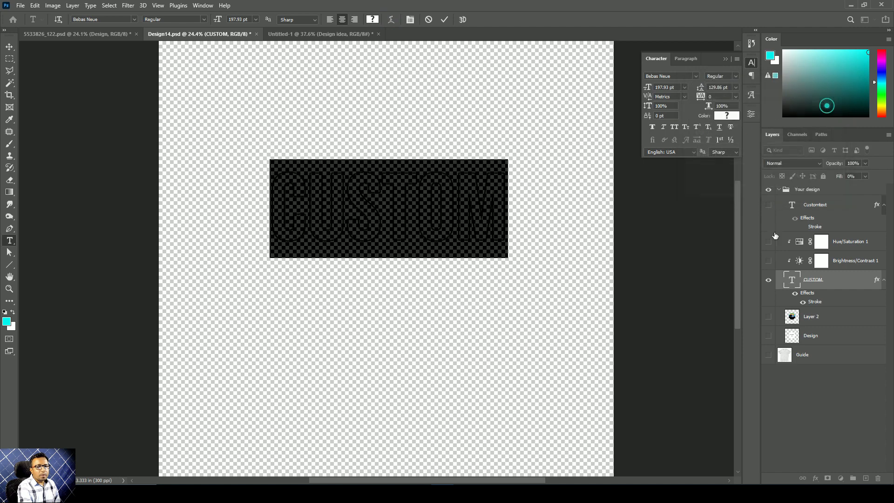
click(794, 282)
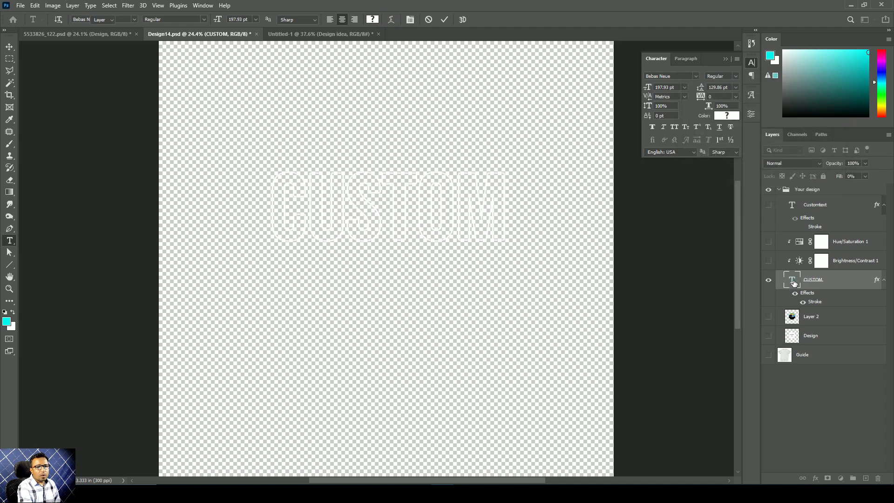
Raise the CUSTOM layer's fill to 100% and hide its Stroke effect.
click(865, 176)
drag(844, 187, 890, 191)
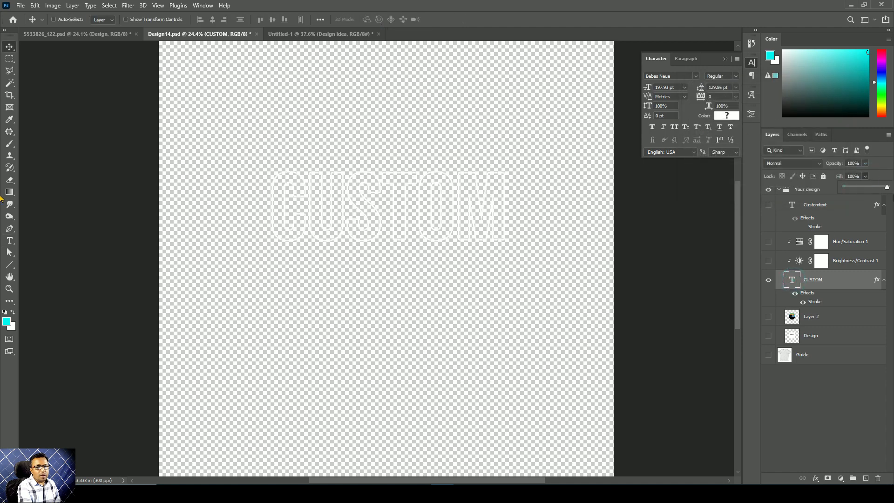
click(802, 304)
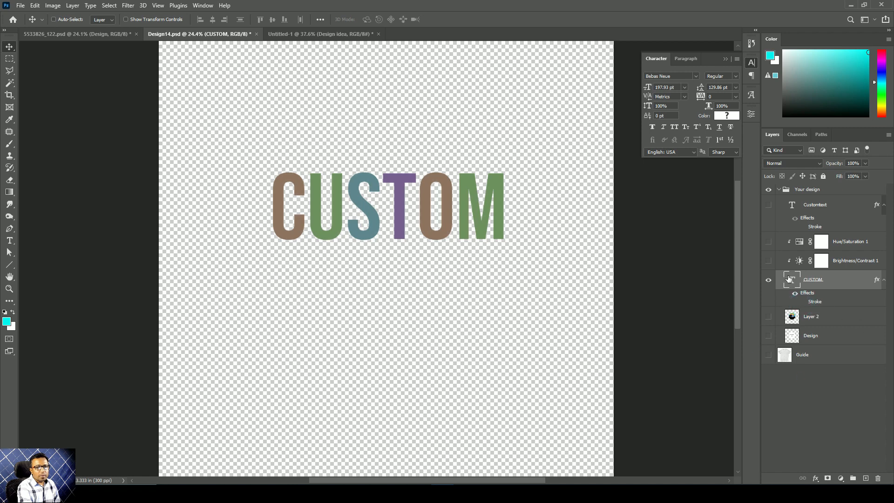
Change the CUSTOM text's font to Peace and Love Font Regular.
click(678, 76)
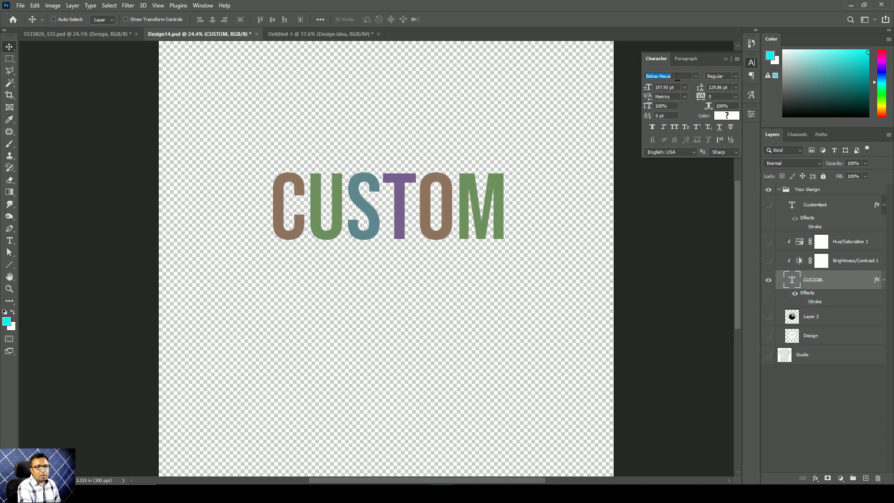
drag(686, 76, 597, 76)
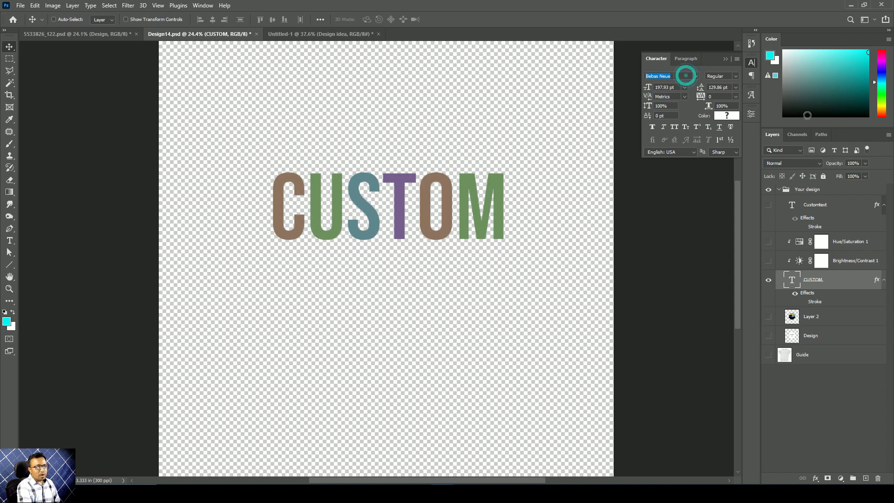
text(ac)
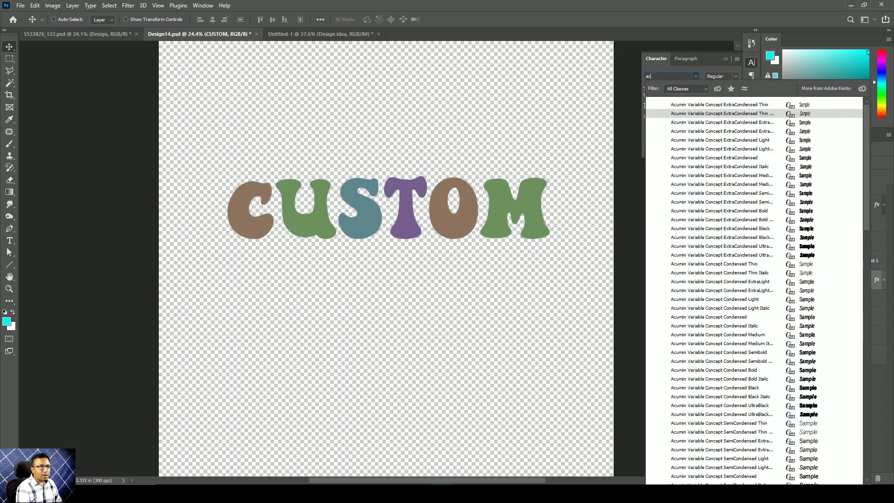
key(BackSpace)
key(BackSpace)
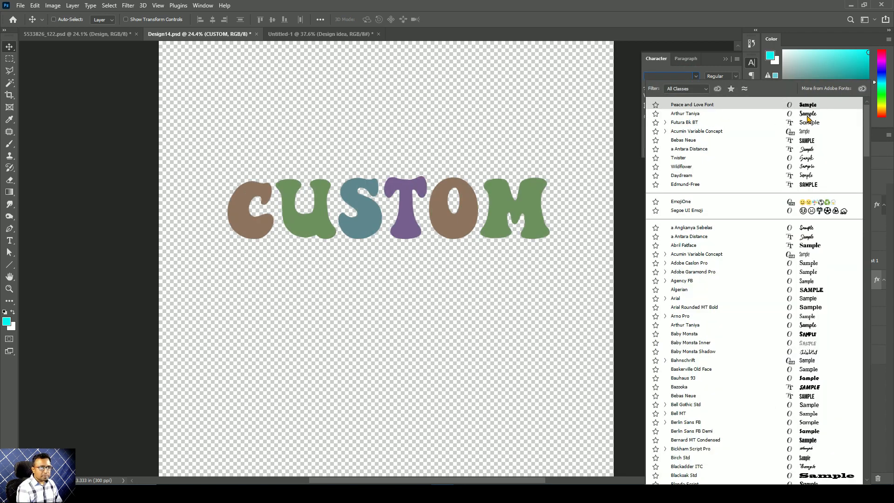
text(peace)
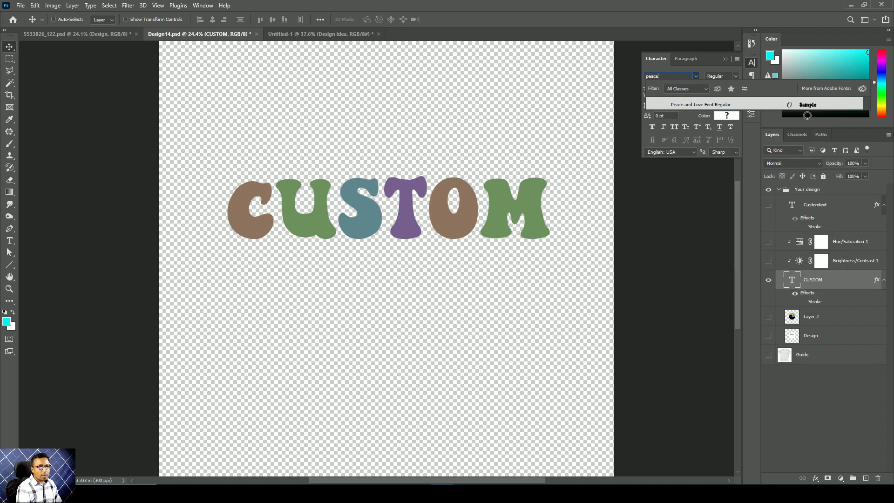
click(702, 105)
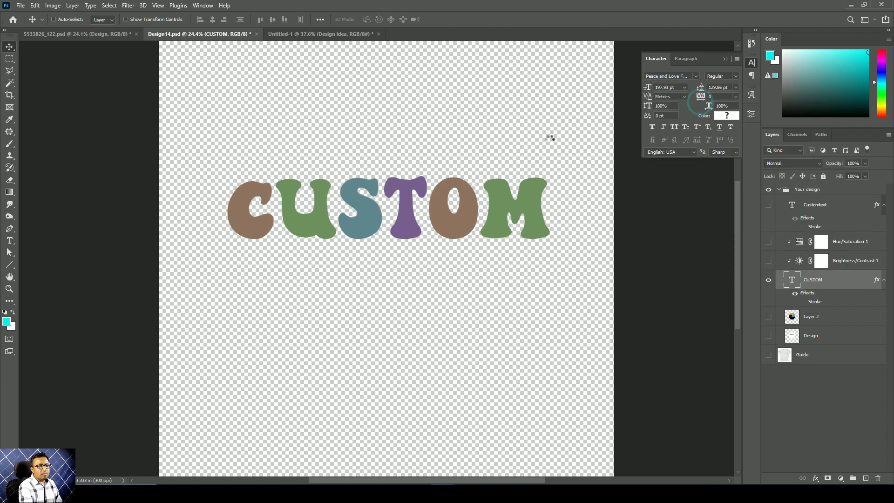
Duplicate the CUSTOM text four times downward to build a stack of five evenly spaced rows.
drag(443, 234, 449, 382)
scroll(438, 219, down, 3)
scroll(449, 382, down, 2)
Merge the five CUSTOM text layers into one with Merge Visible and center the block on the canvas.
click(847, 278)
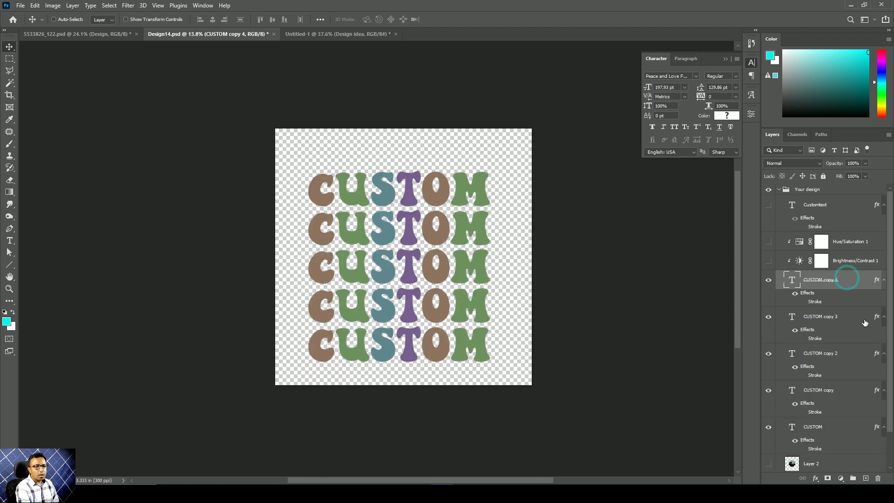
shift+click(843, 430)
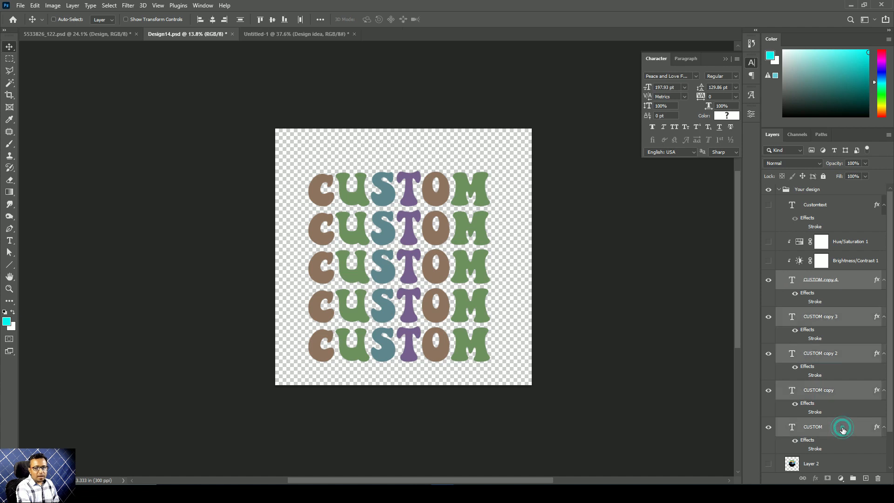
click(888, 135)
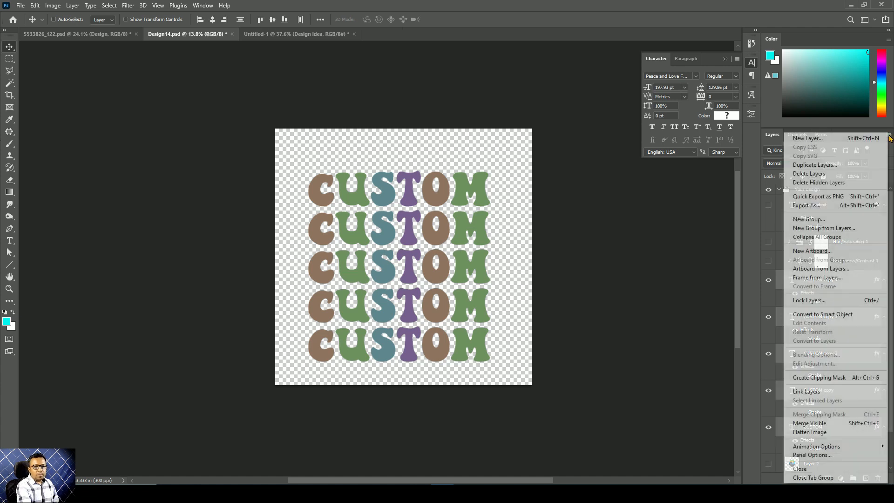
click(809, 423)
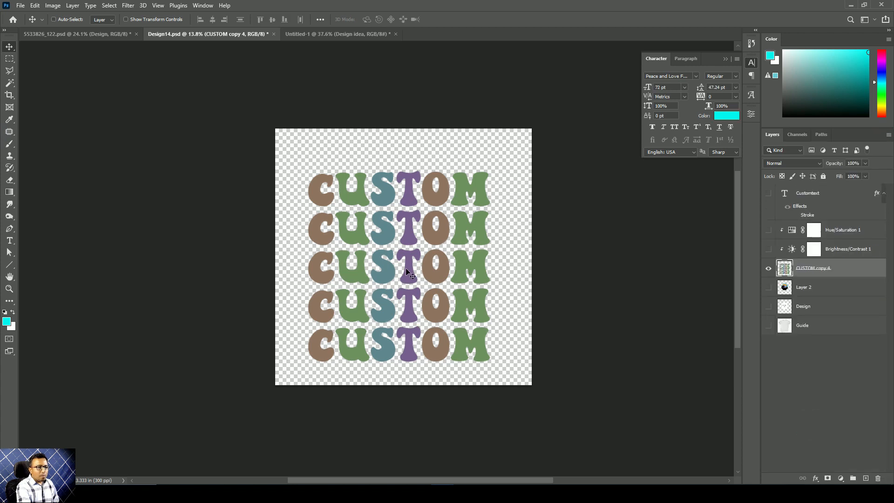
drag(409, 264, 414, 255)
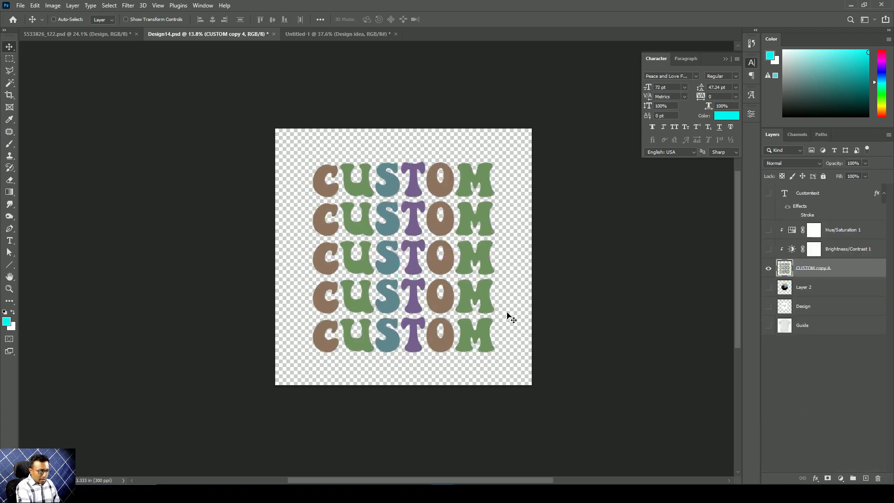
Select the middle CUSTOM row with a rectangular marquee, desaturate it to gray, and deselect.
key(m)
drag(295, 241, 509, 278)
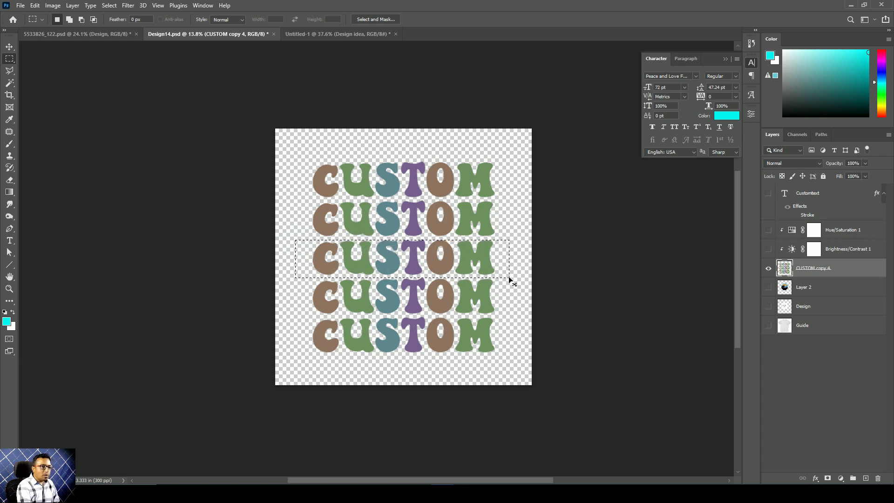
key(ctrl+shift+u)
key(ctrl+d)
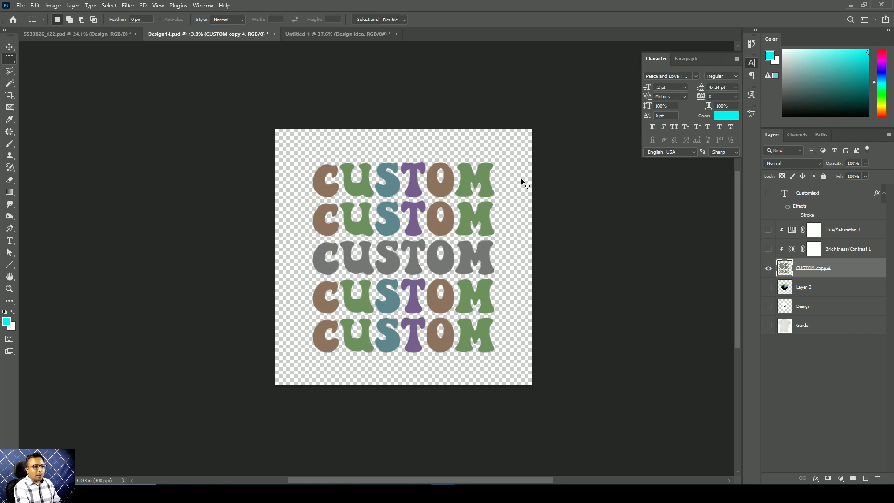
Start a custom warp on the CUSTOM block, bending its left half upward and raising its lower-left corner.
key(ctrl+t)
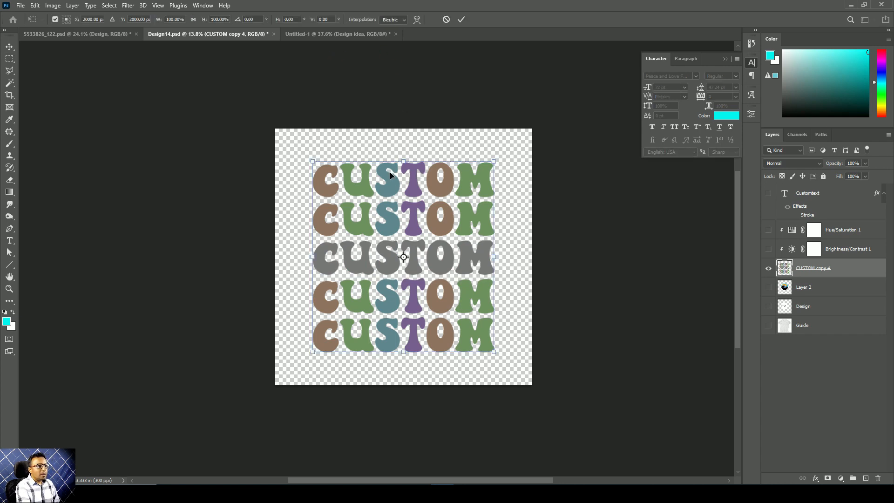
click(417, 20)
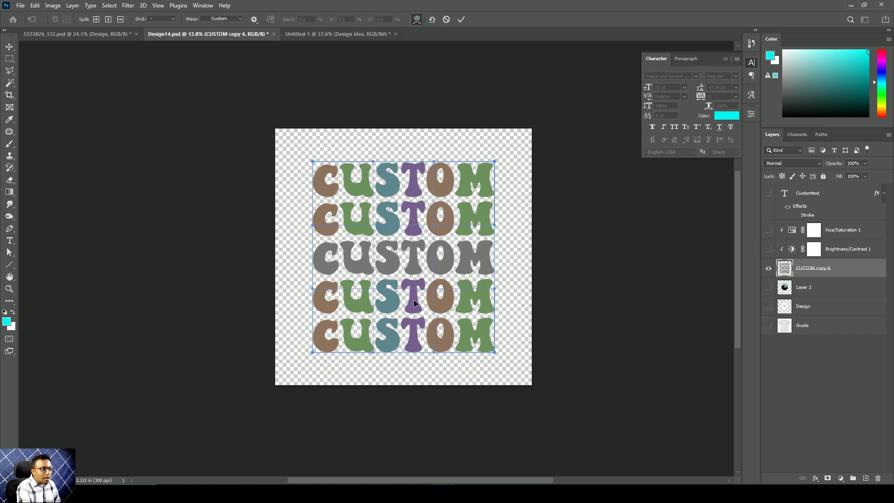
drag(375, 289, 385, 279)
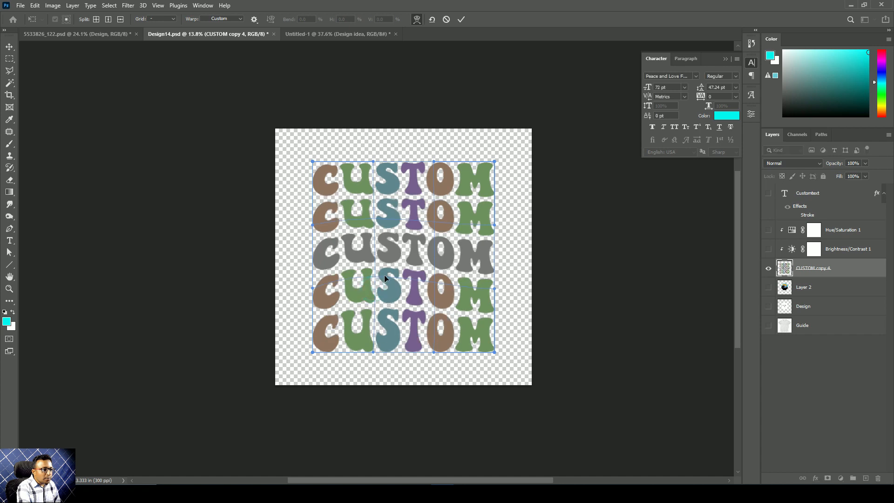
drag(317, 215, 319, 204)
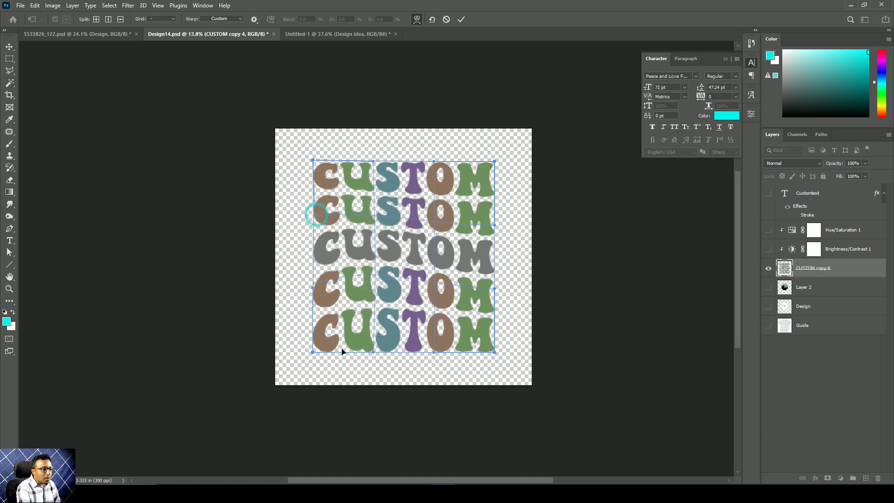
drag(330, 335, 334, 306)
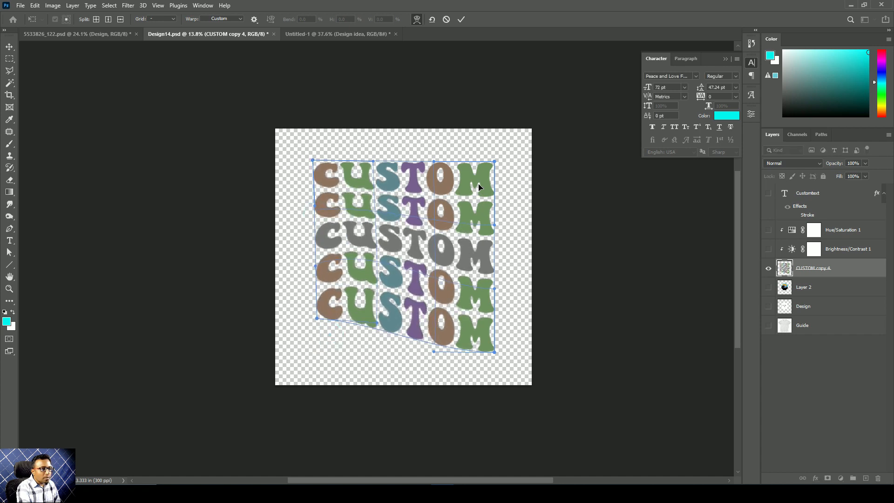
Bend the block into a wave by arching the bottom edge up and dipping the top edge on the left half, then apply the warp.
drag(494, 162, 487, 196)
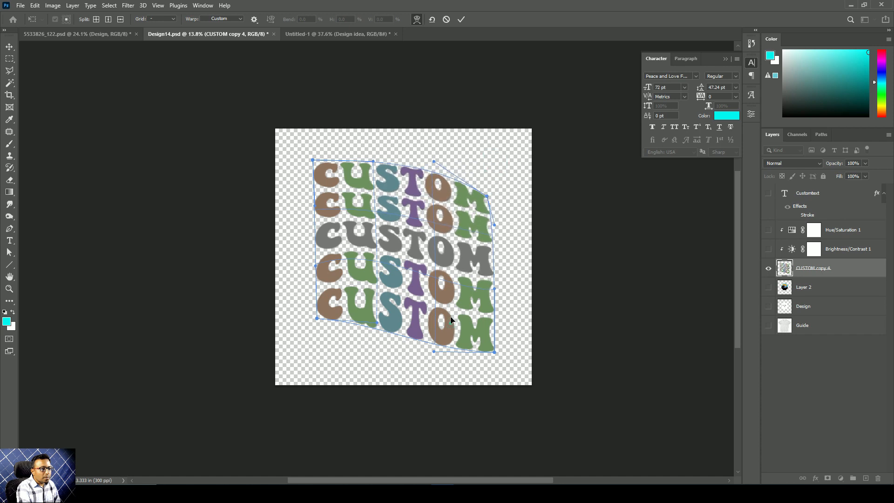
drag(450, 317, 450, 311)
drag(377, 323, 374, 264)
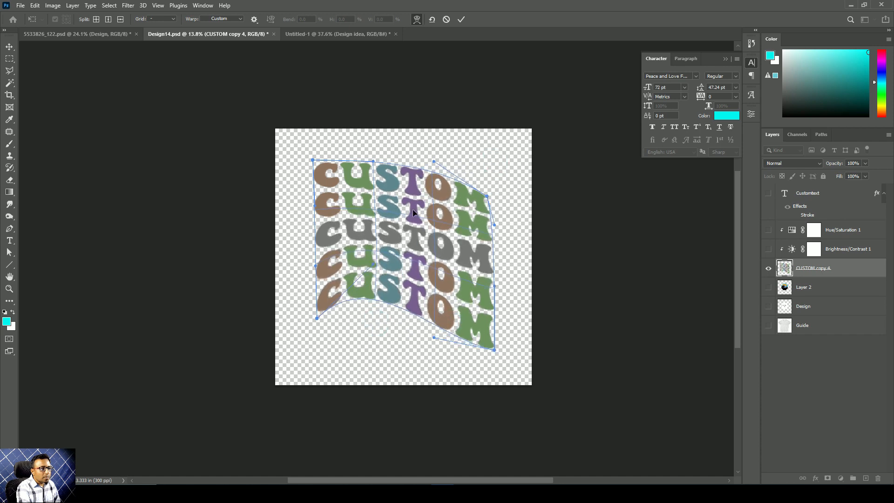
drag(374, 164, 377, 192)
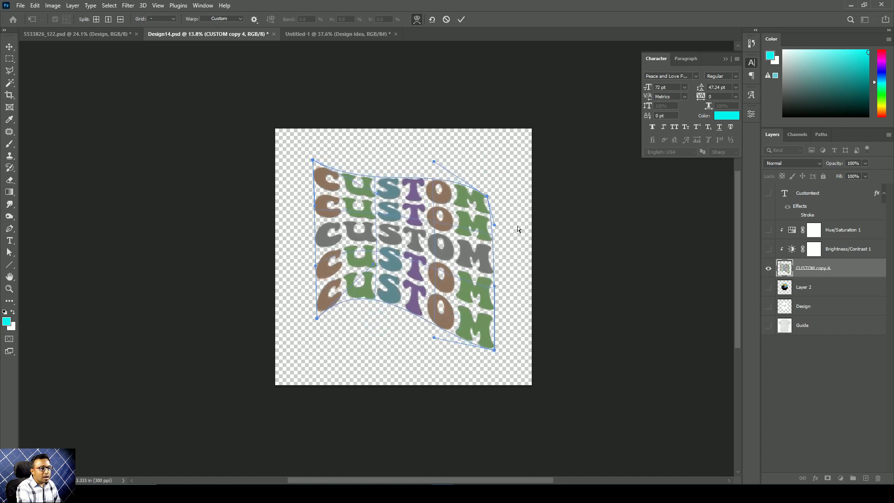
drag(486, 200, 495, 165)
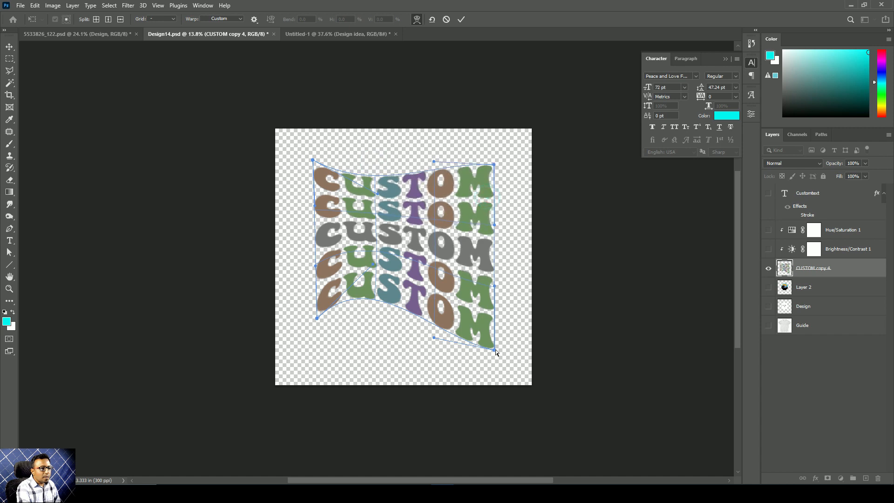
drag(496, 350, 498, 354)
key(Return)
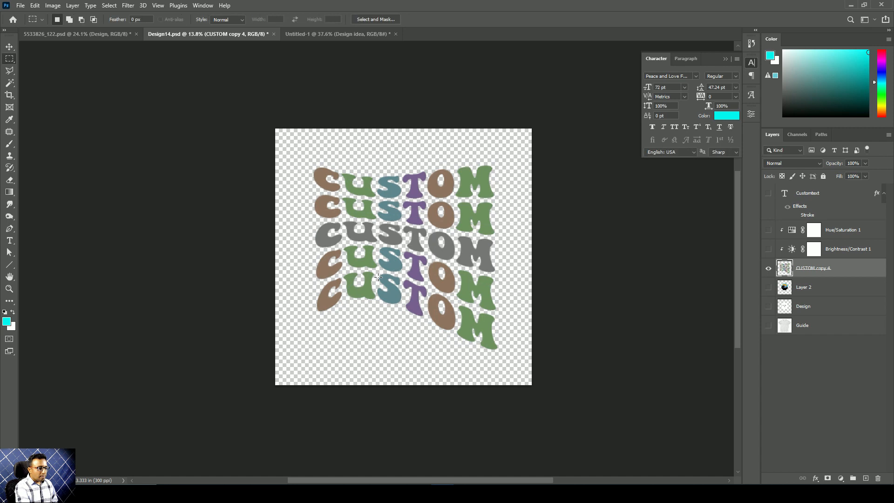
Save Design14.psd and switch to the 5533826_122.psd mockup to view the wavy design on the T-shirt.
key(ctrl+s)
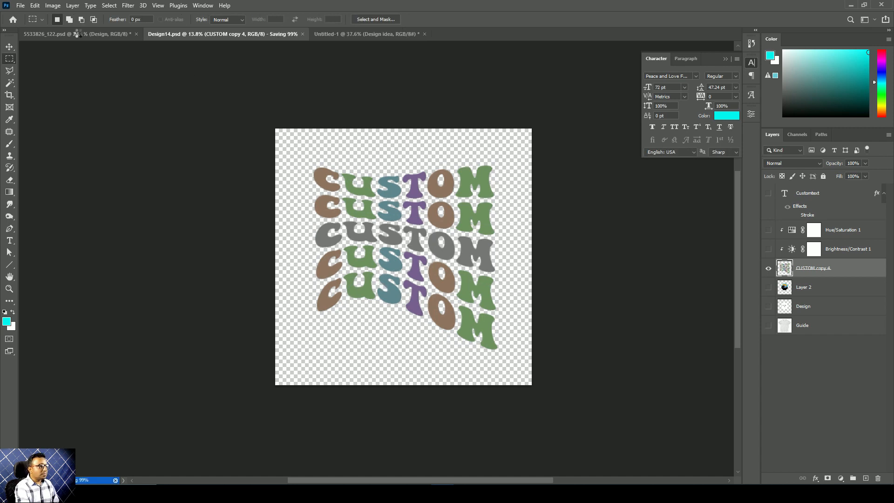
click(75, 34)
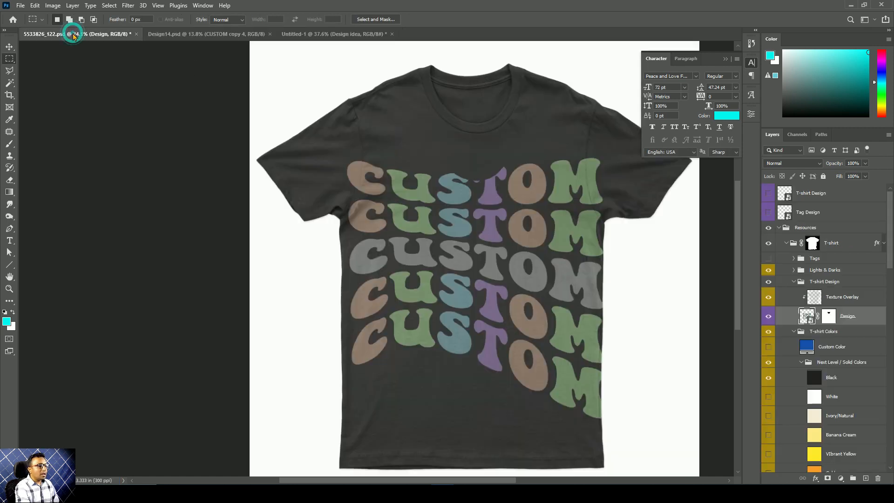
In Design14.psd, show the Guide layer and scale the CUSTOM block down to sit in the shirt's lower-right area.
click(205, 34)
click(769, 325)
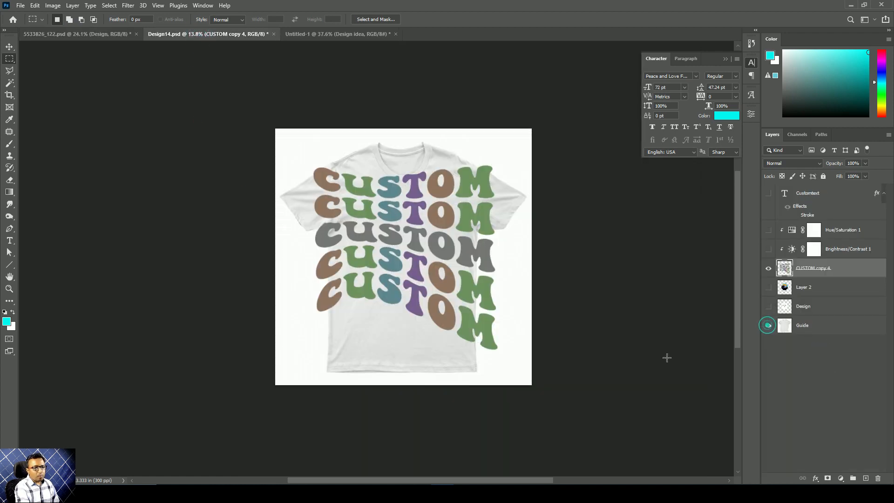
key(ctrl+t)
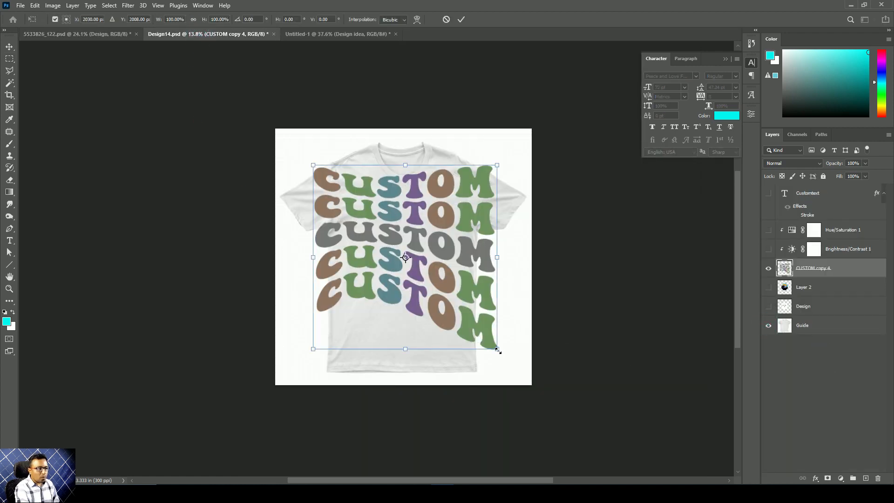
drag(498, 349, 448, 317)
key(Return)
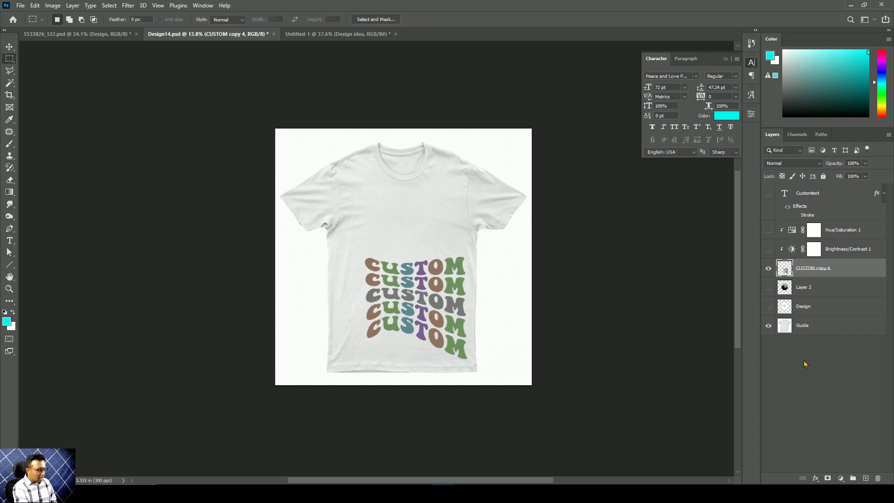
Hide the Guide layer, save Design14.psd, and return to the 5533826_122.psd mockup.
click(767, 329)
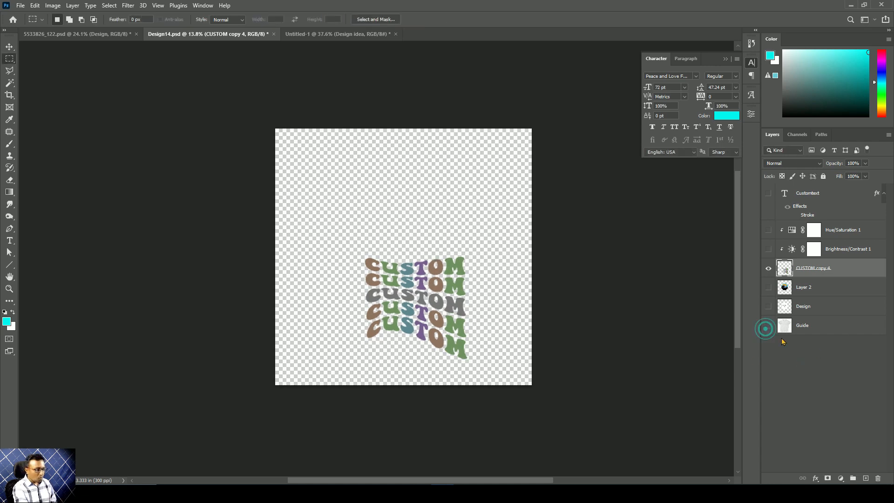
key(ctrl+s)
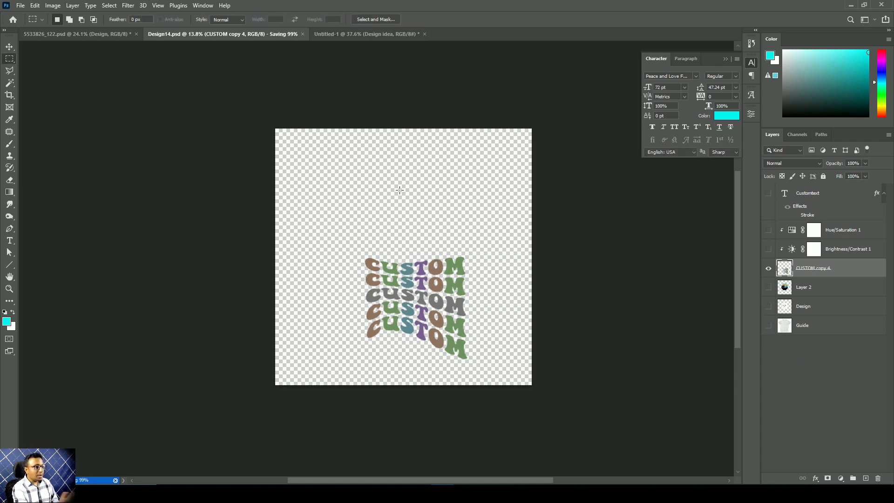
click(57, 35)
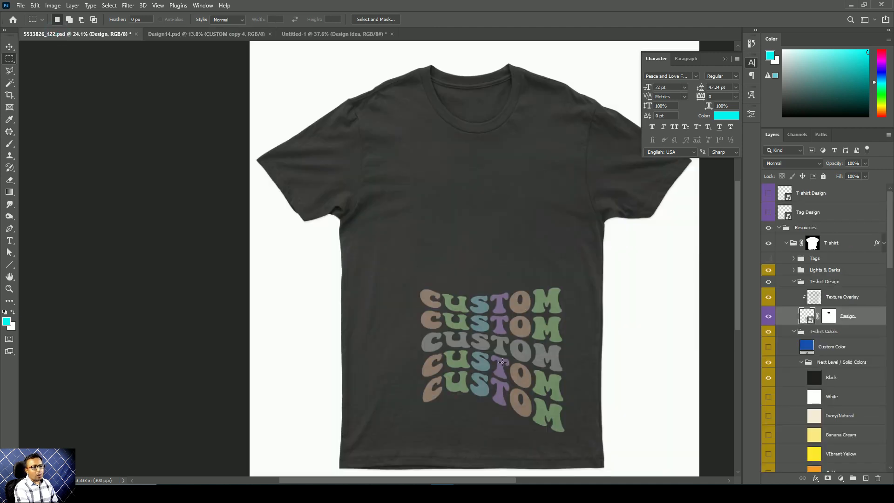
Move the Design layer's artwork on the mockup farther toward the T-shirt's lower-right corner near the hem.
key(v)
drag(534, 382, 557, 402)
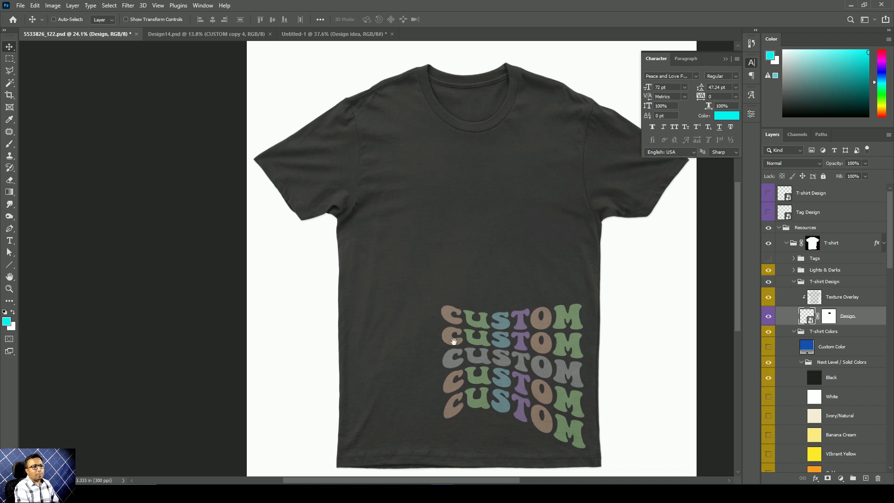
scroll(452, 340, down, 3)
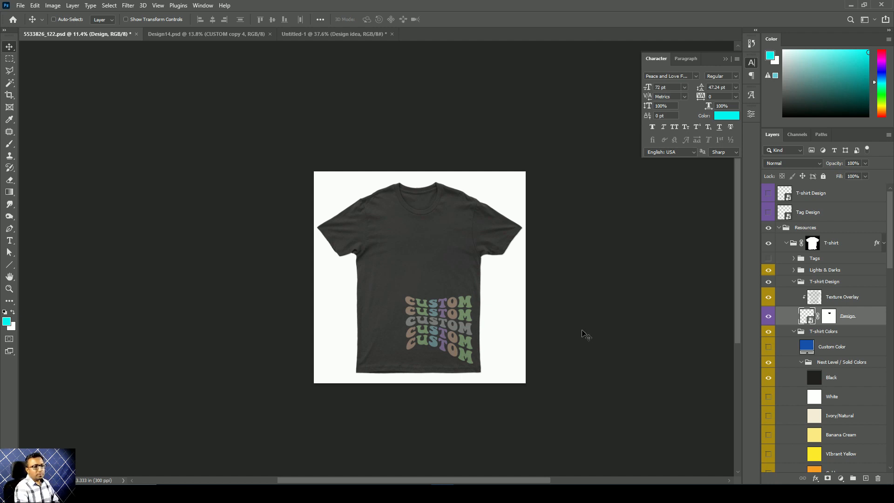
Show the Guide layer in Design14.psd, move the CUSTOM block to the canvas's horizontal centre on the guide shirt, and save.
click(326, 38)
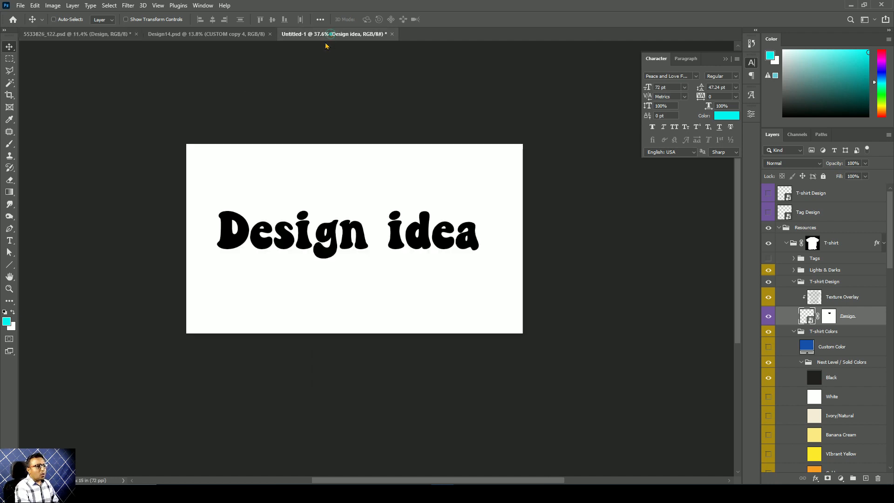
click(178, 34)
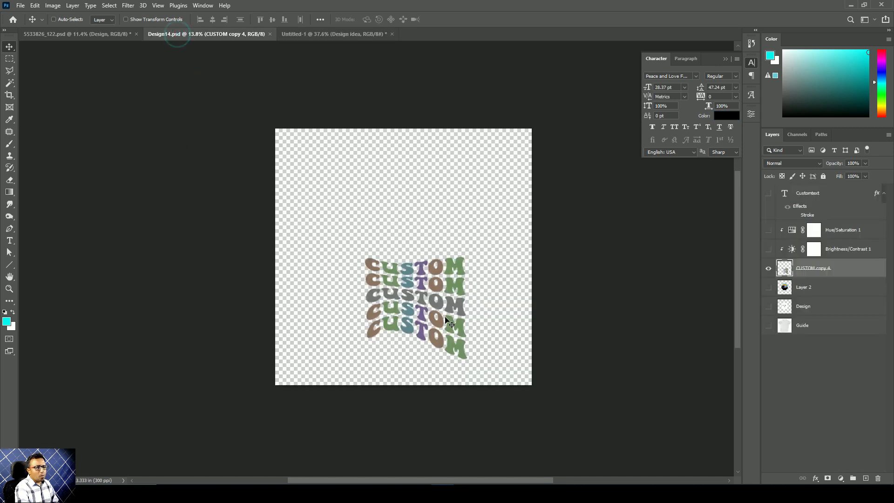
click(768, 327)
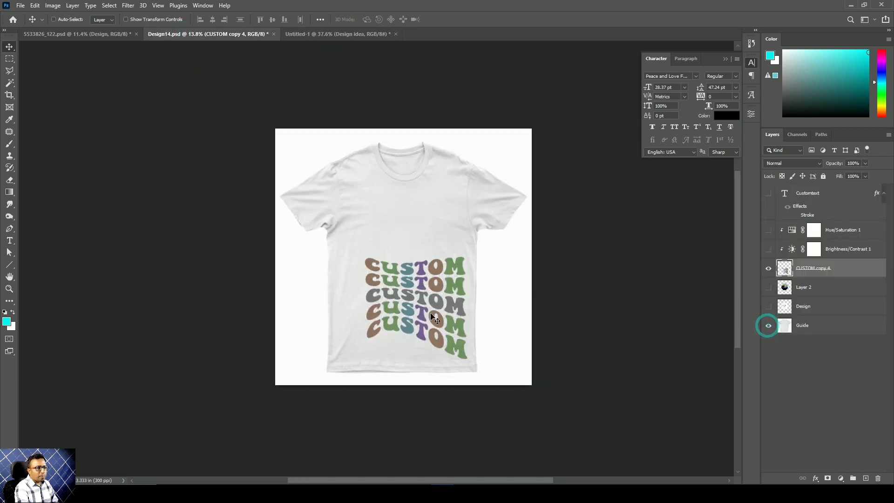
drag(426, 322, 415, 285)
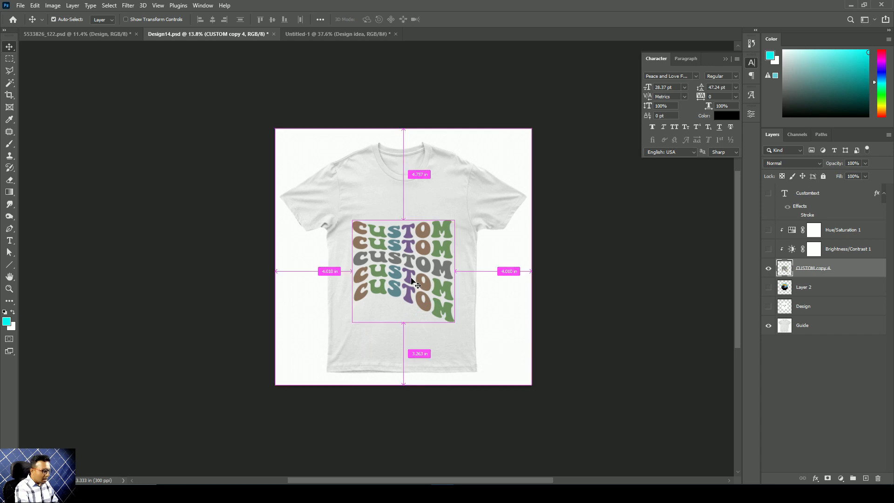
key(ctrl+s)
click(81, 33)
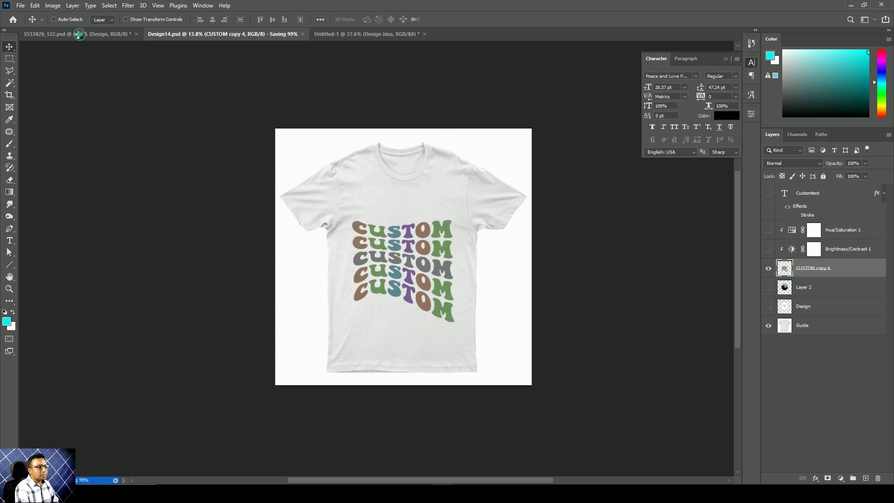
Hide the Guide layer in Design14.psd again and save the repositioned design.
click(237, 34)
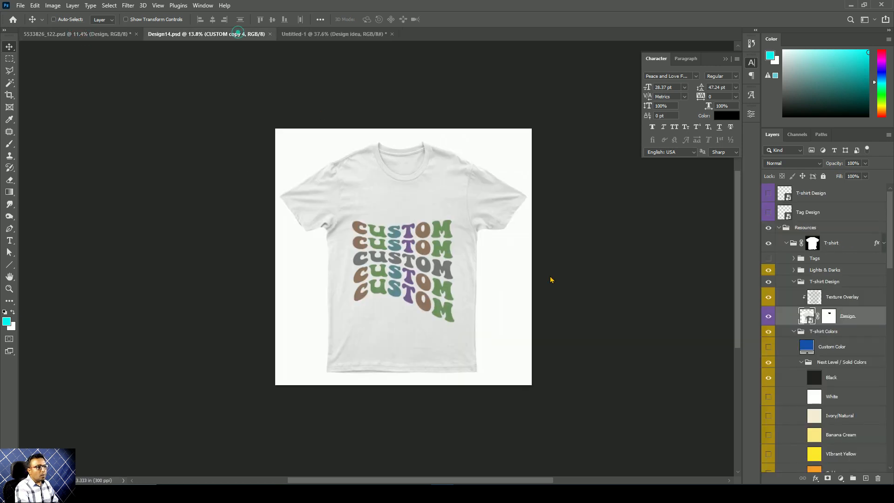
click(768, 325)
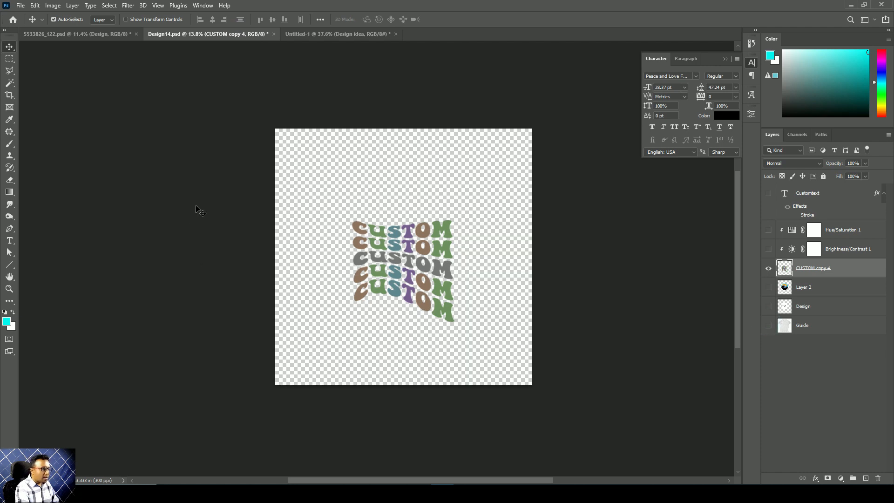
key(ctrl+s)
On the 5533826_122.psd mockup, centre the wavy CUSTOM design on the T-shirt and enlarge it slightly.
click(83, 34)
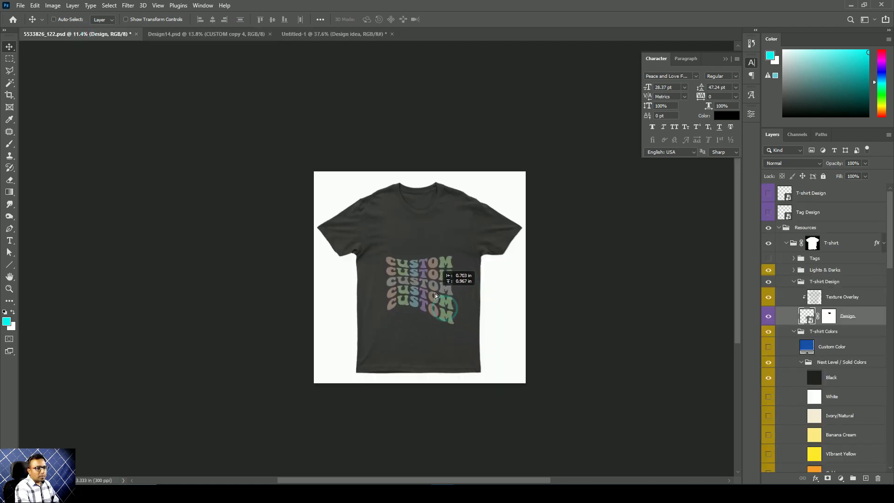
key(ctrl+t)
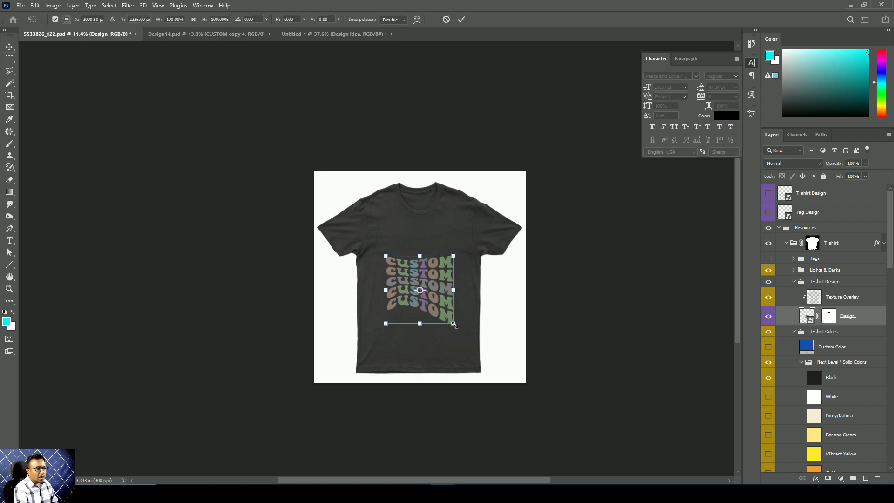
drag(453, 323, 461, 330)
key(Return)
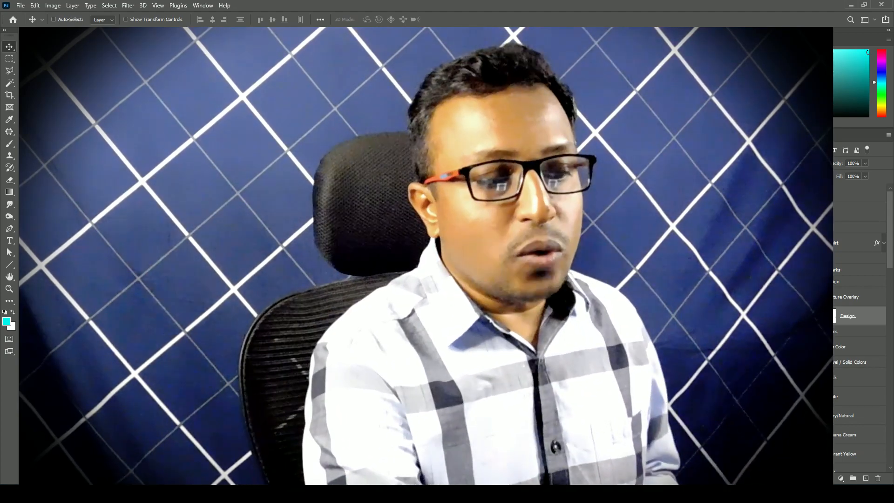
Switch to the Chrome browser and open google.com in the current tab.
key(alt+Tab)
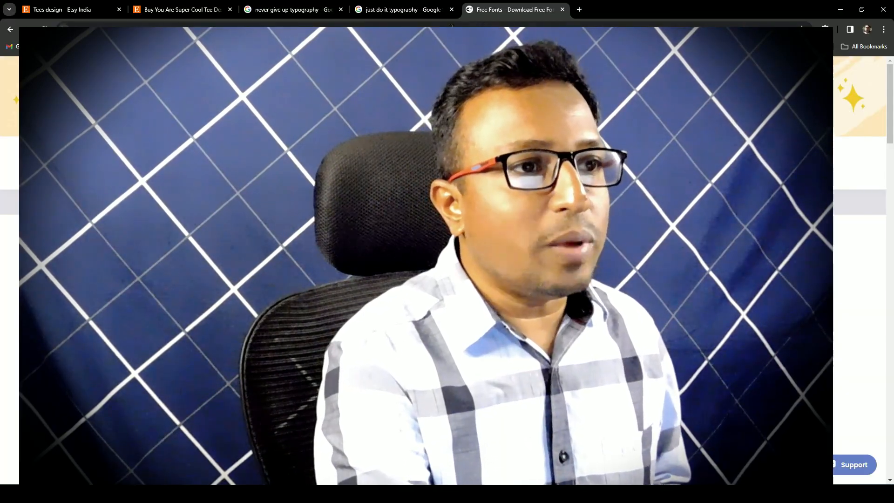
click(406, 28)
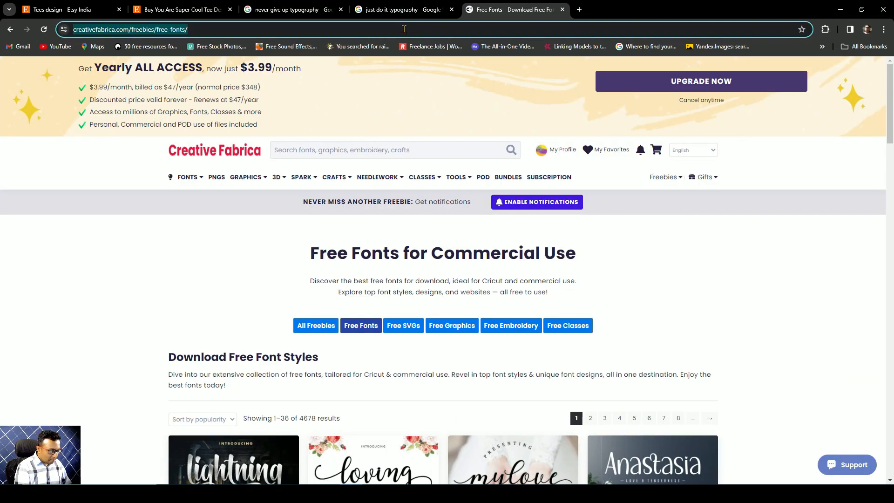
text(google.com)
key(Return)
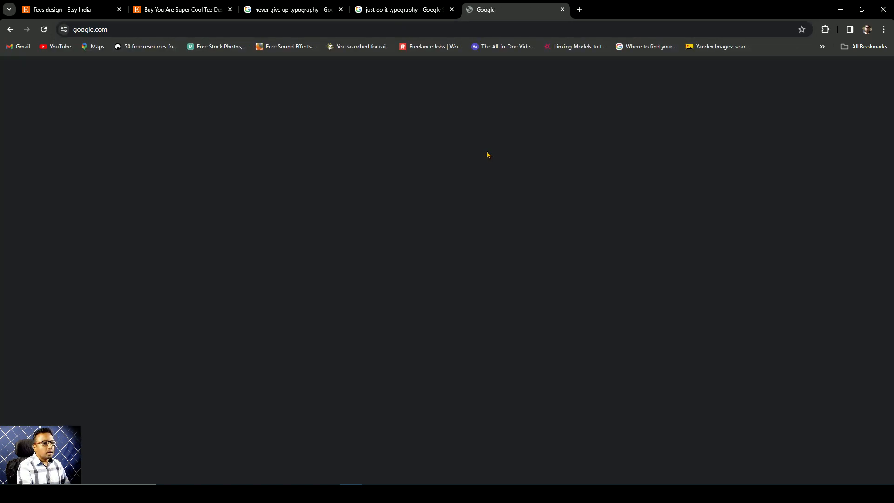
Search Google for "text based t shirt design" and display the image results.
click(418, 243)
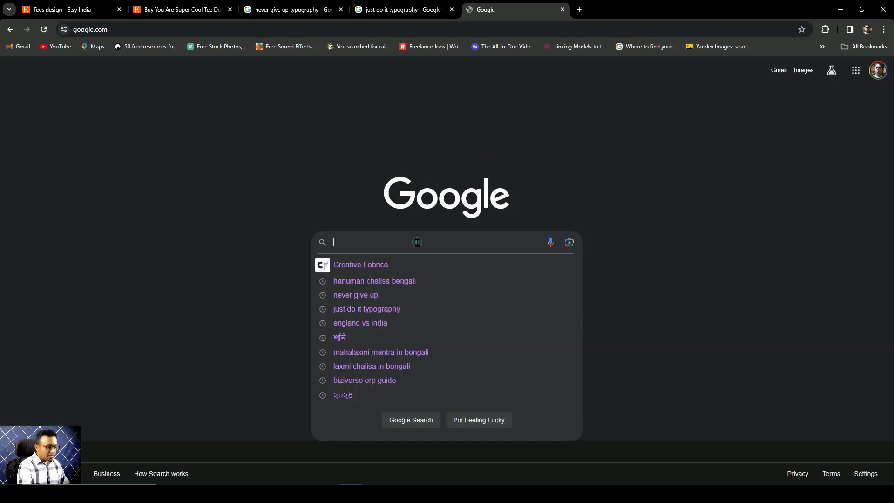
text(text based)
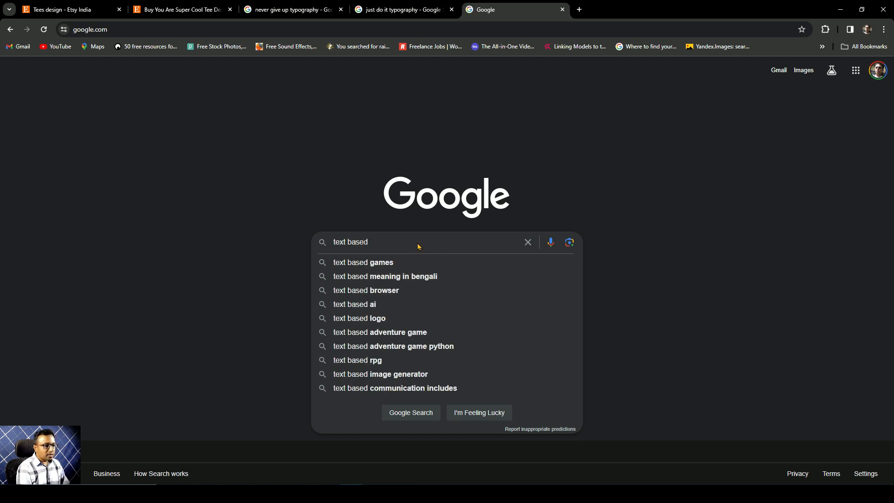
text( t-shirt design)
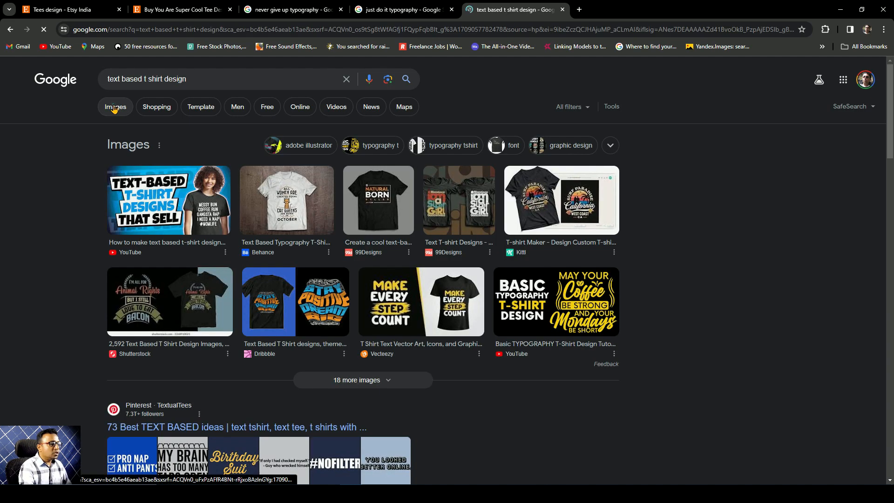
click(114, 106)
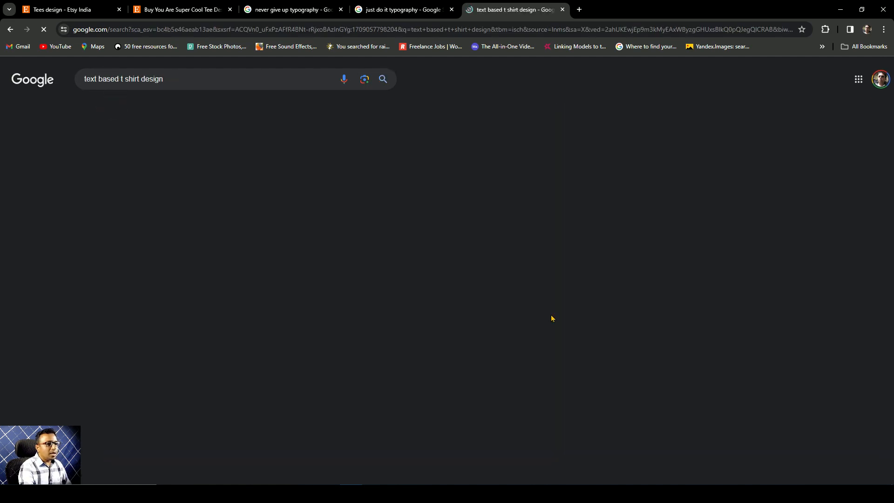
Browse the T-shirt image results and preview the Shutterstock "Eat Sleep Game Repeat" design.
scroll(572, 326, down, 3)
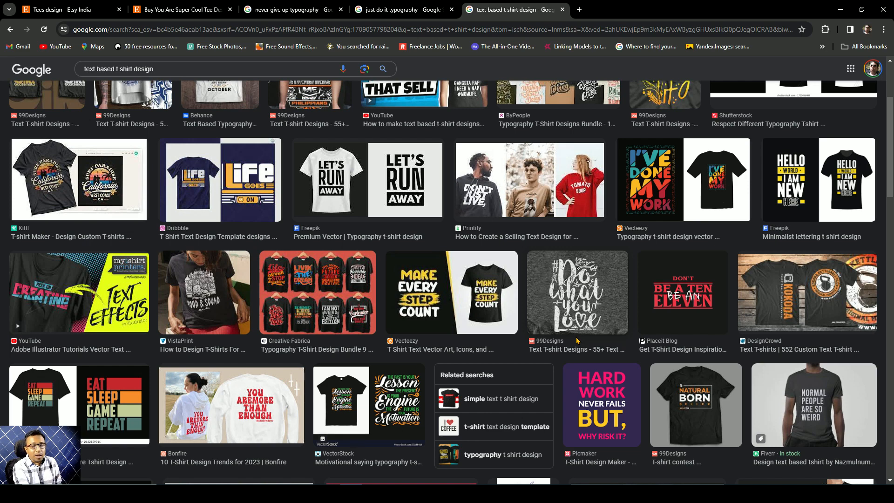
scroll(294, 290, down, 3)
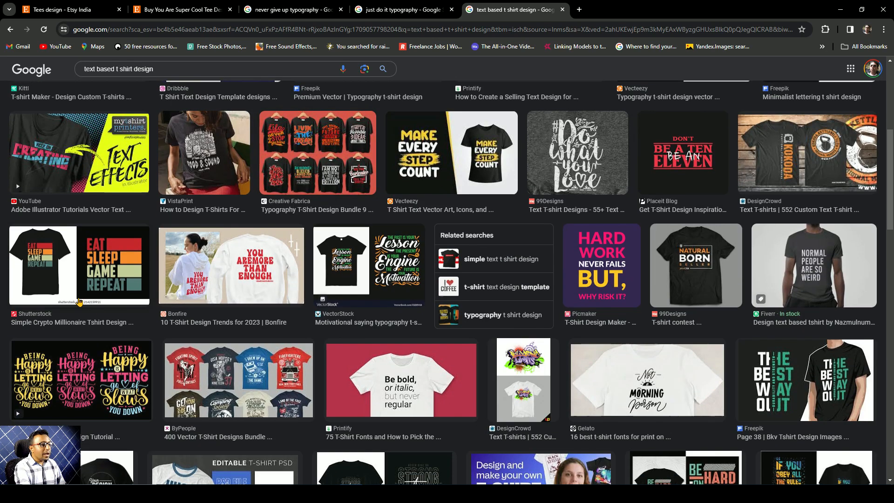
scroll(34, 286, down, 1)
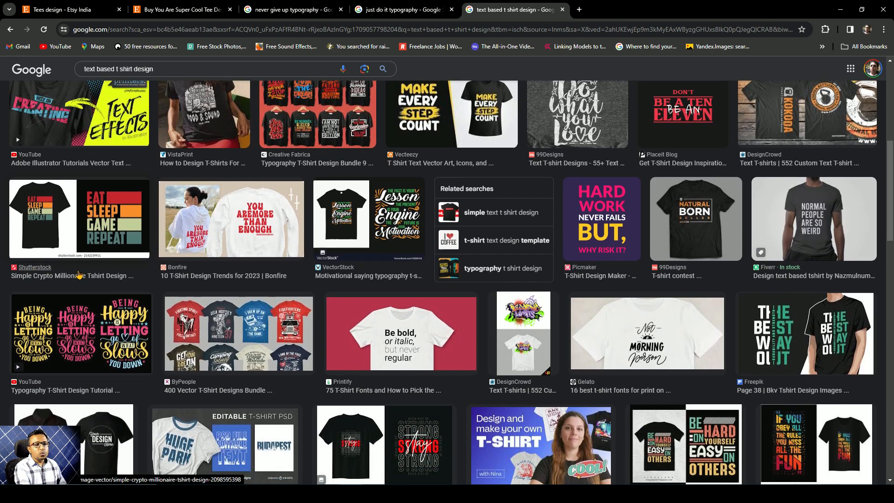
click(110, 226)
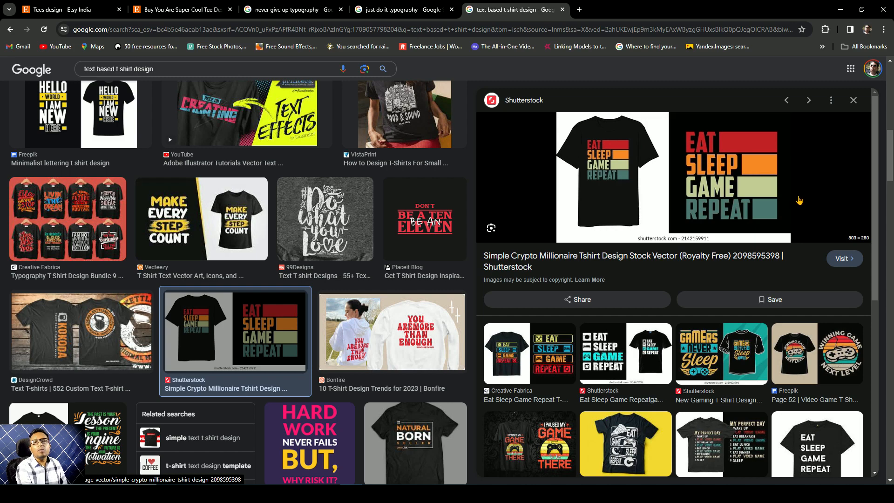
Look further through the results and preview the "Being Happy Is Letting Go" typography design from YouTube.
scroll(396, 269, down, 4)
scroll(420, 265, down, 2)
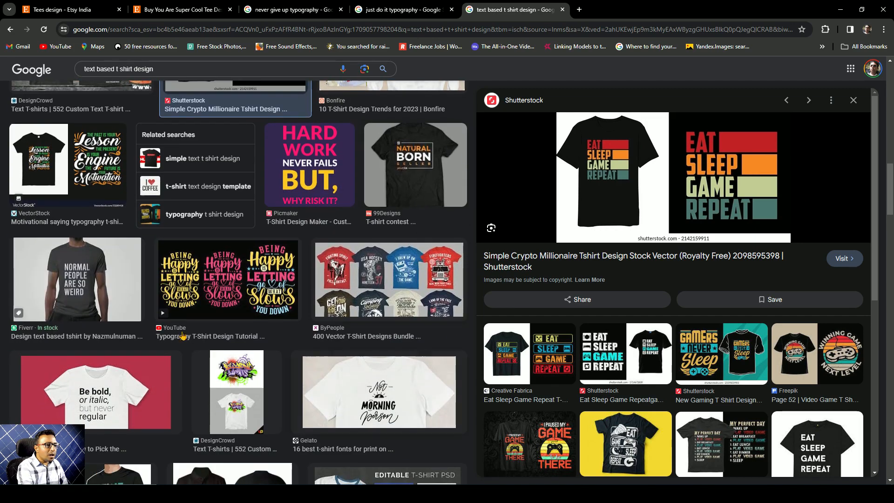
click(206, 284)
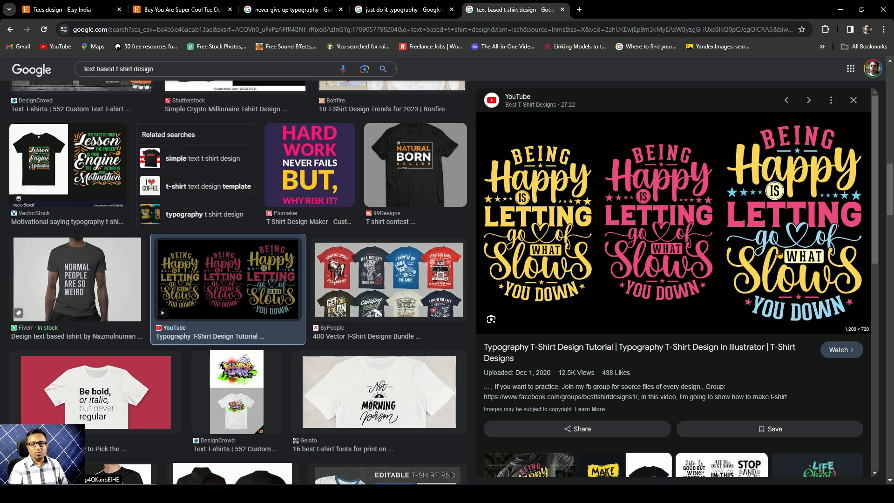
Open freepik.com in the current tab in place of the Google image results.
click(506, 29)
text(freepik.com)
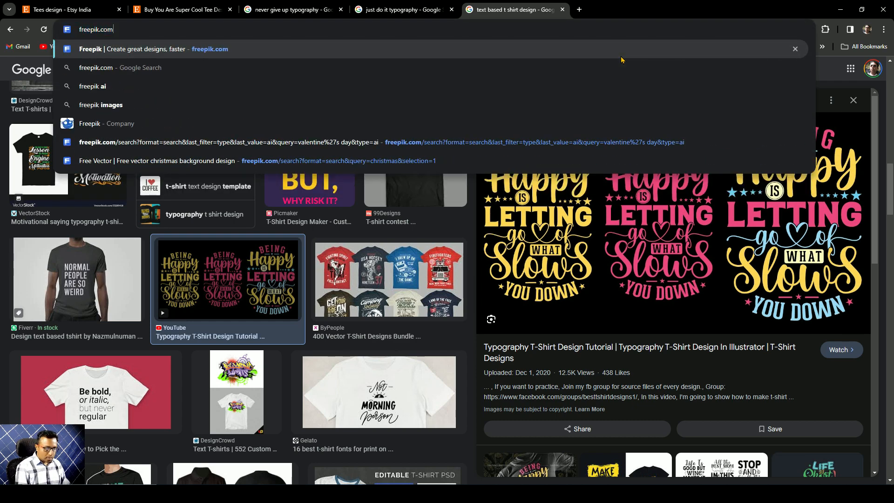
key(Return)
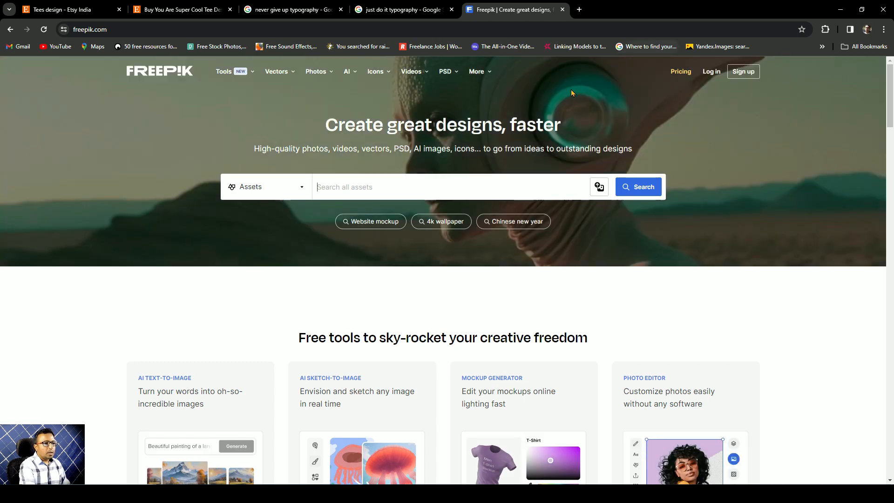
scroll(508, 294, down, 4)
scroll(508, 294, up, 4)
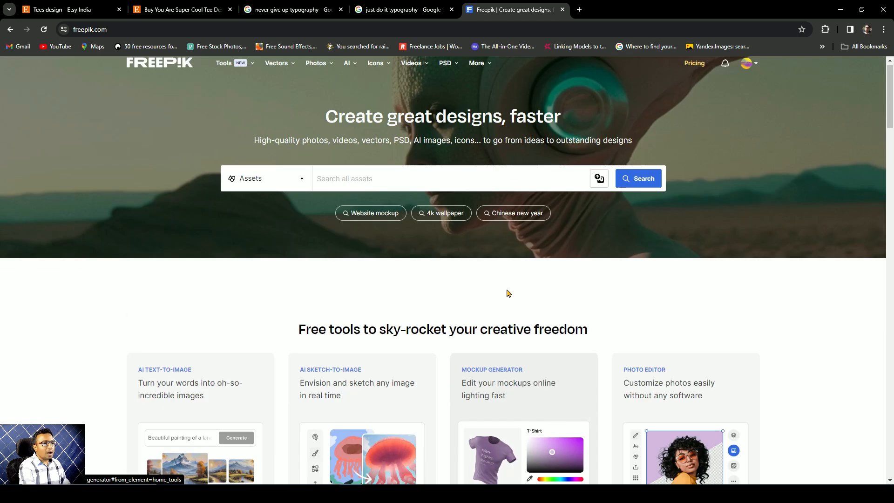
Search all Freepik assets for "t-shirt".
click(413, 185)
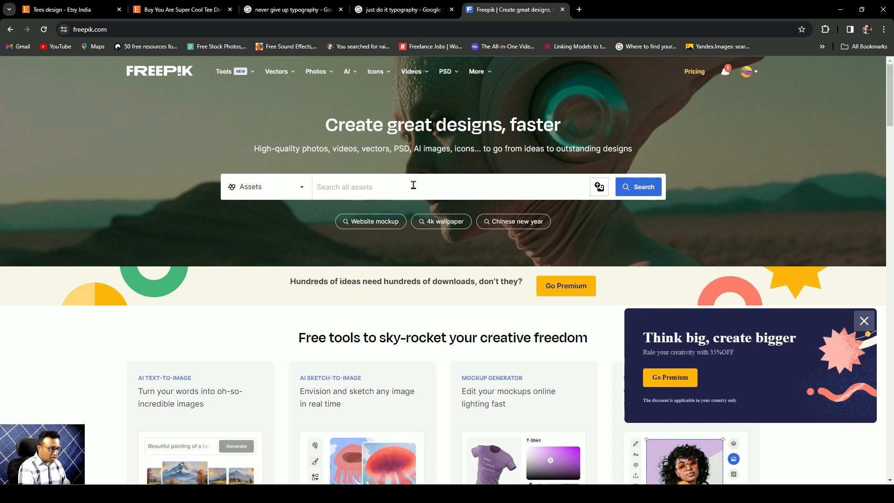
text(t-shirt)
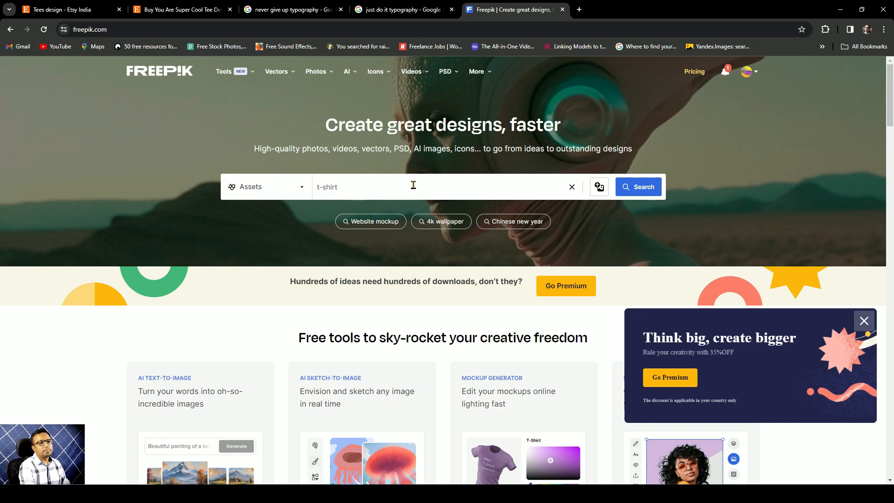
key(Return)
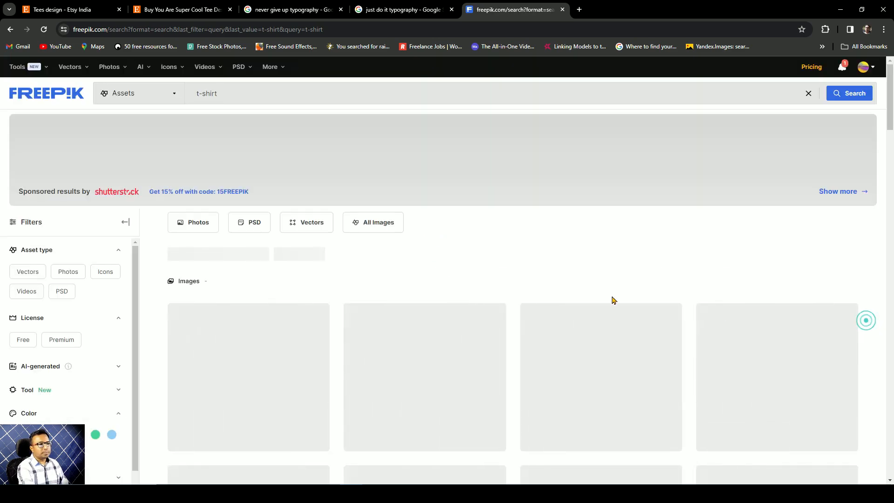
Examine the "t-shirt" search results for shirt mockups and text-based designs.
scroll(529, 266, down, 3)
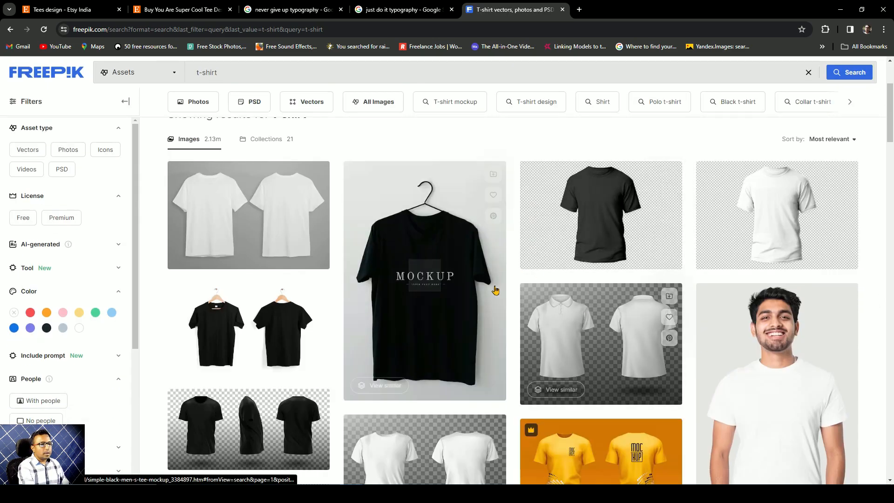
scroll(496, 291, down, 4)
scroll(433, 292, down, 4)
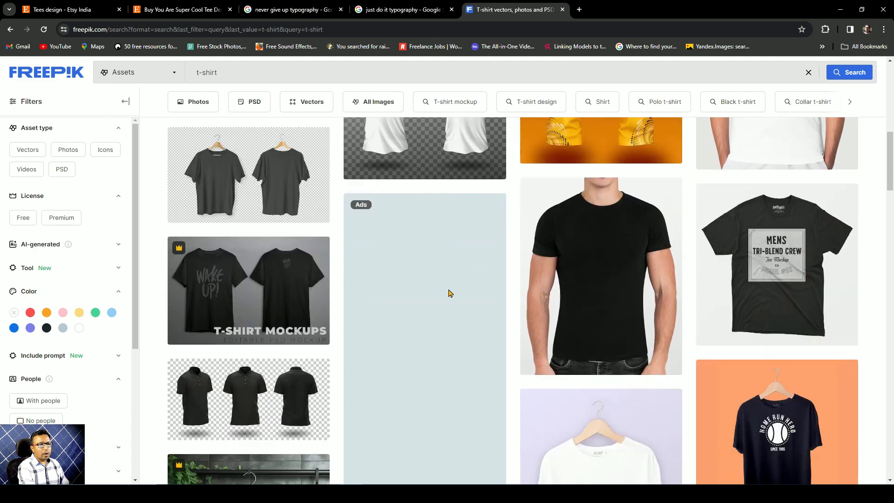
scroll(449, 293, down, 6)
scroll(513, 366, down, 2)
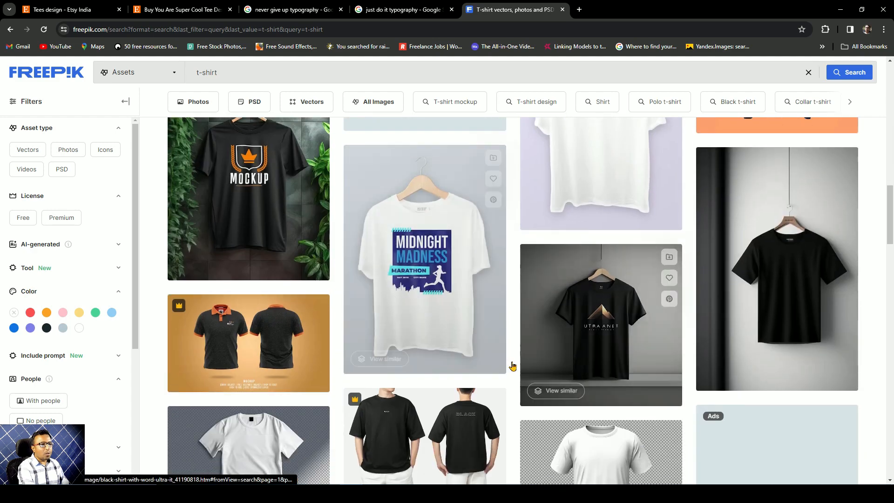
scroll(422, 334, down, 3)
scroll(421, 334, up, 4)
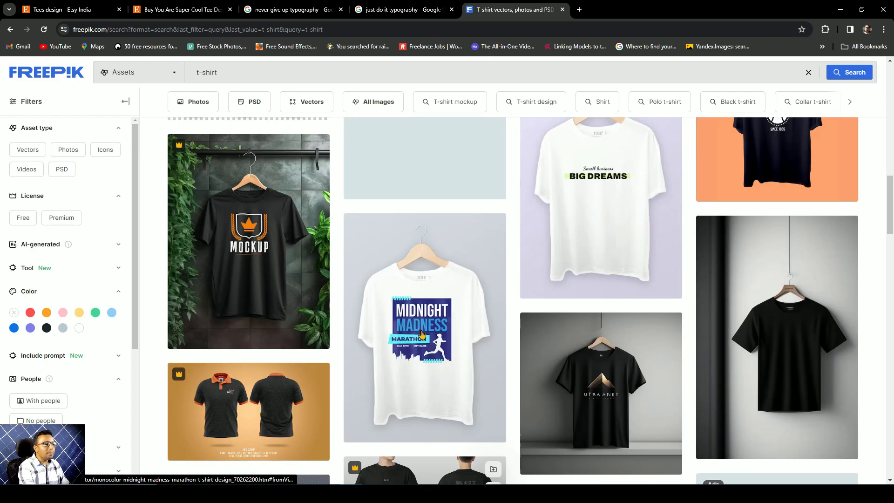
scroll(422, 334, up, 4)
Refine the Freepik search to "t-shirt design" and look through the typography artwork in the results.
click(242, 72)
text(d)
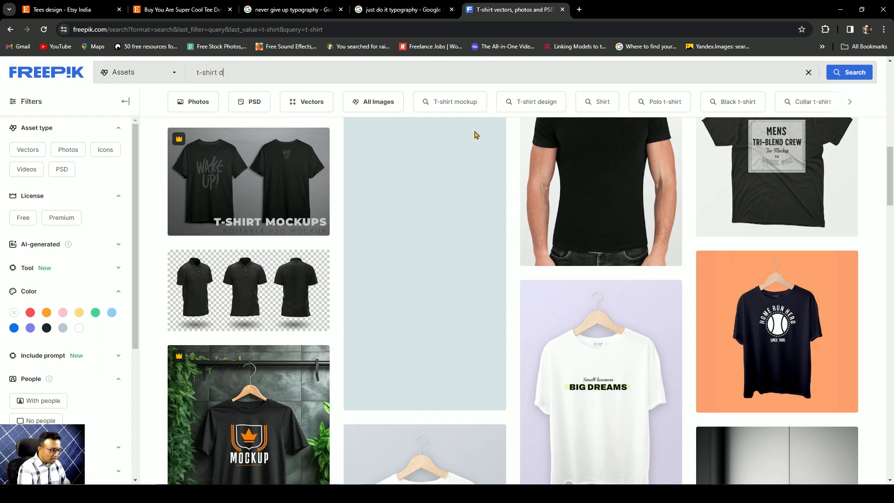
text(esign)
key(Return)
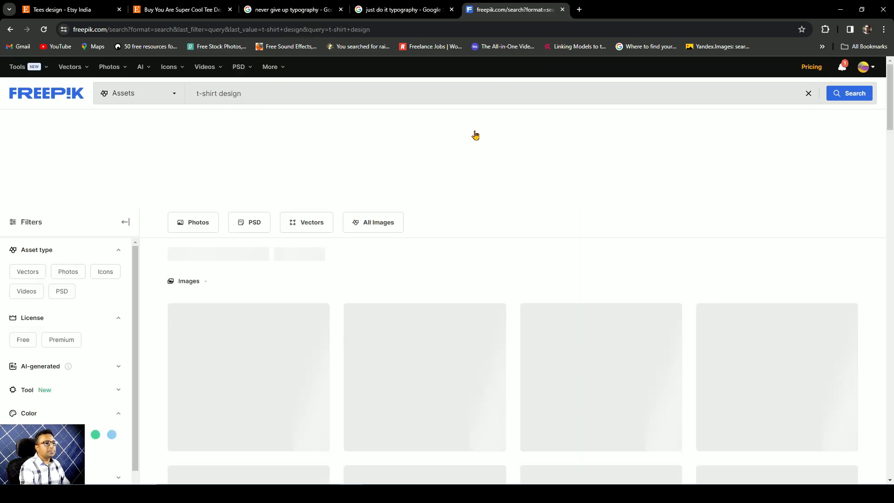
scroll(484, 248, down, 5)
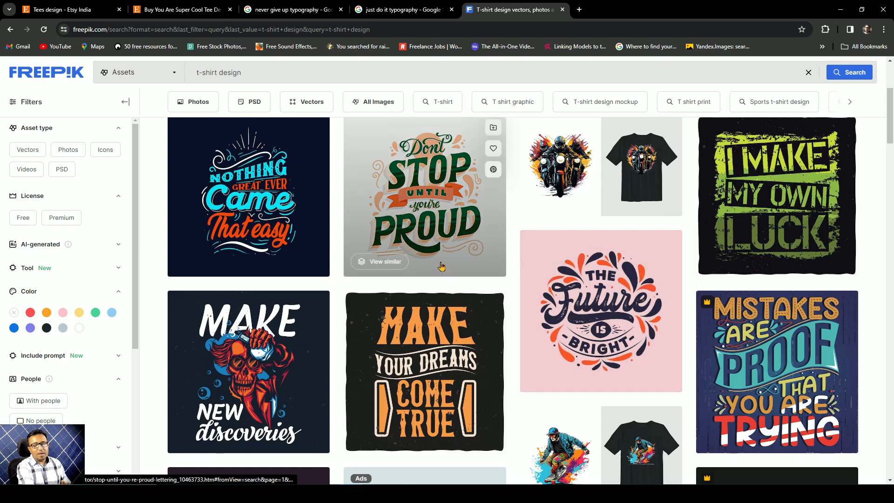
scroll(441, 266, down, 3)
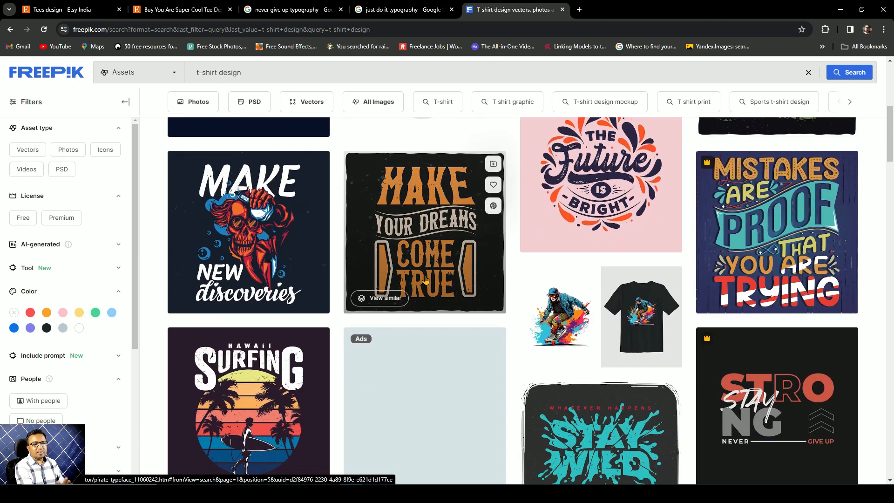